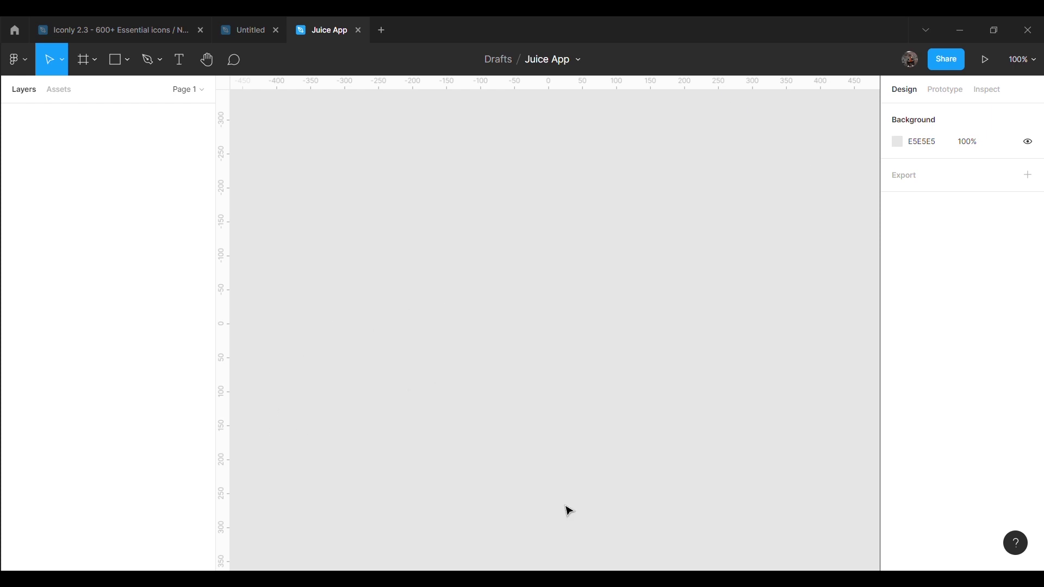
Create an iPhone 13 mini (375×812) phone frame on the canvas
left_click(94, 59)
left_click(93, 93)
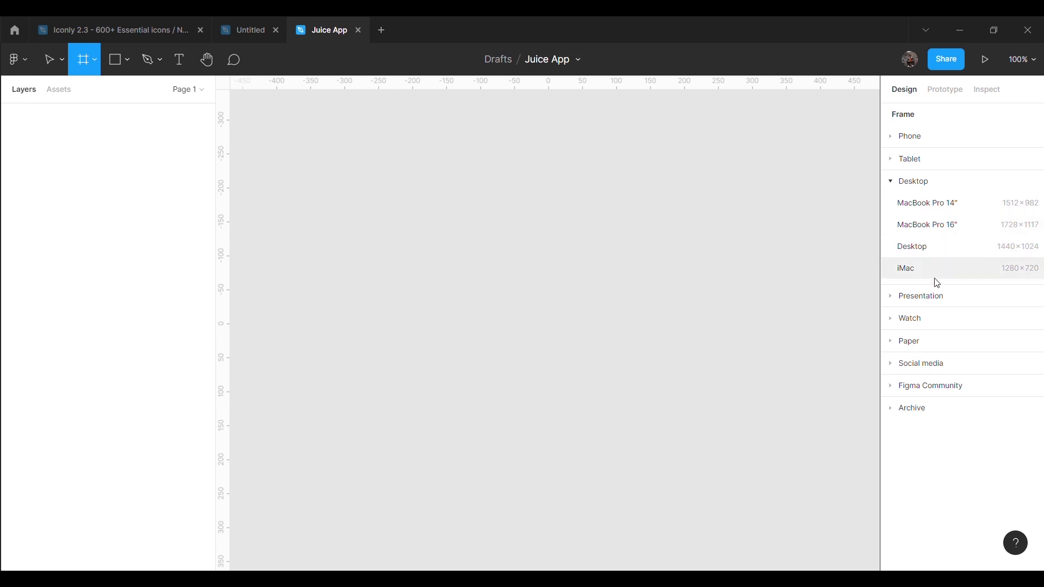
left_click(911, 137)
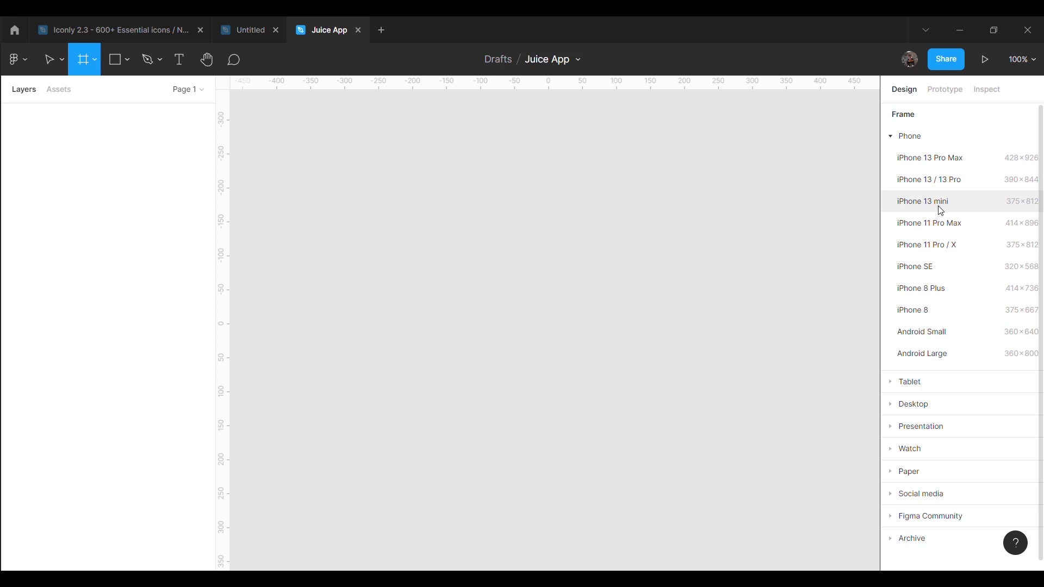
left_click(941, 211)
Round the phone frame's corners to radius 50
left_click(783, 274)
left_click(618, 291)
left_click(975, 217)
type("0")
key("Return")
left_click(731, 317)
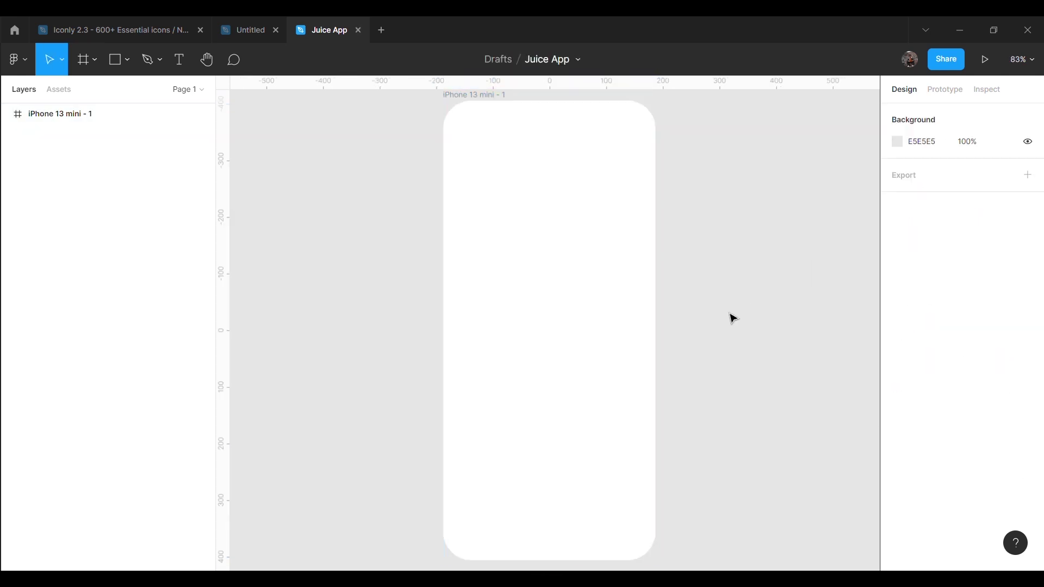
Add a column-type layout grid to the phone frame
scroll(544, 323, "up", 1)
left_click(490, 262)
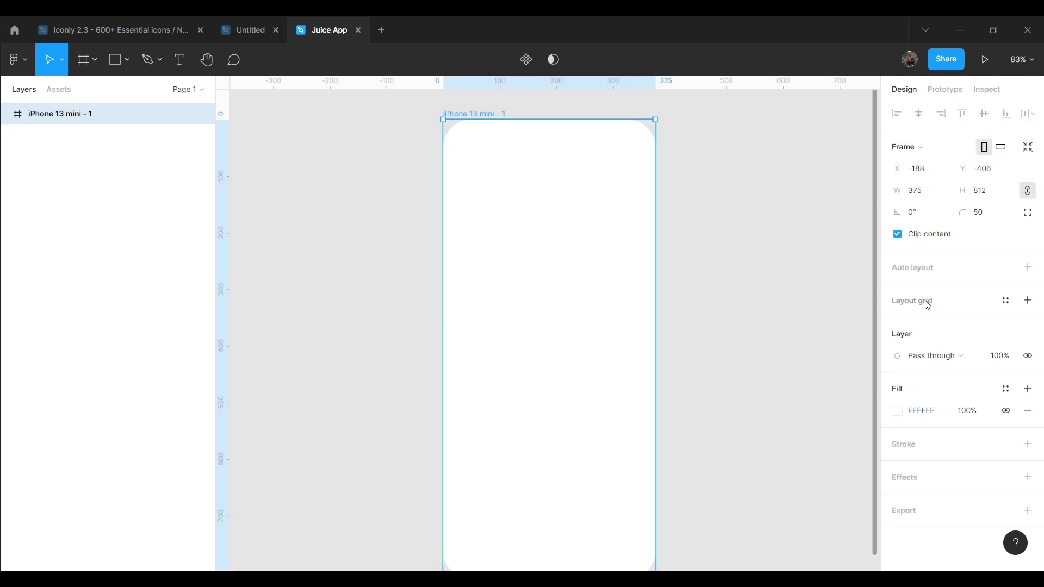
left_click(1028, 267)
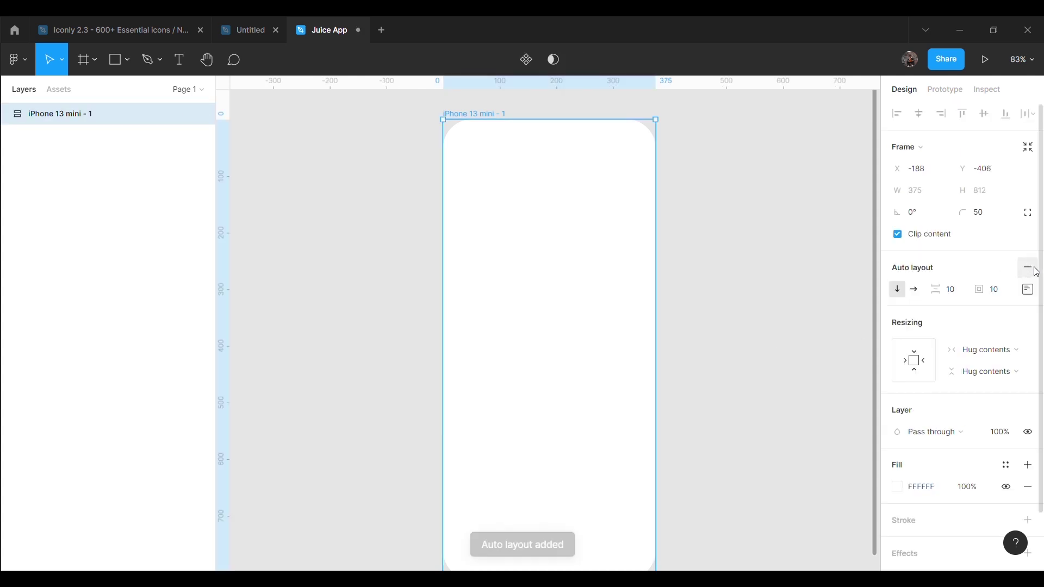
left_click(1026, 269)
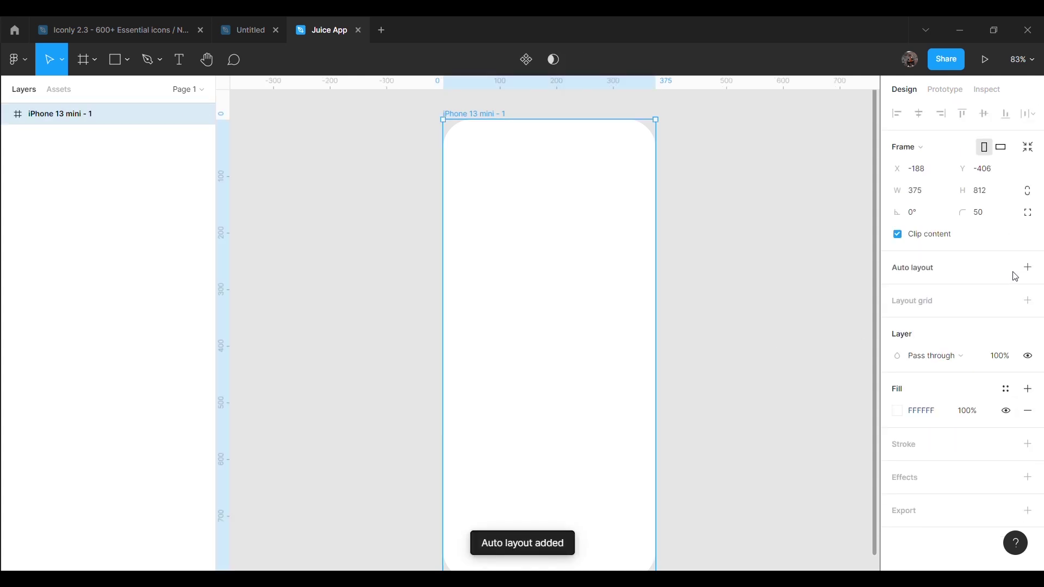
left_click(1027, 302)
left_click(899, 324)
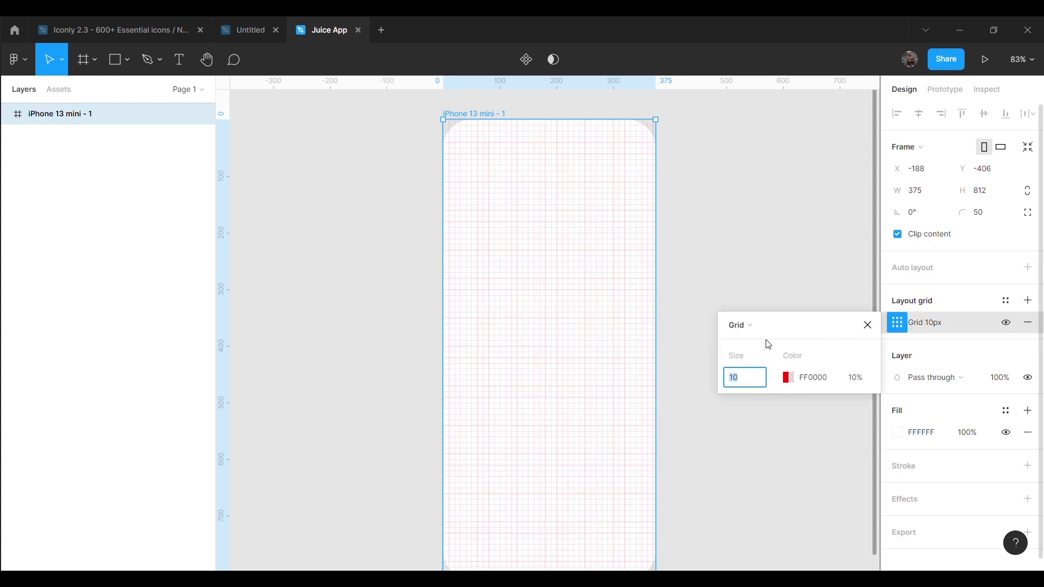
type("6")
key("Return")
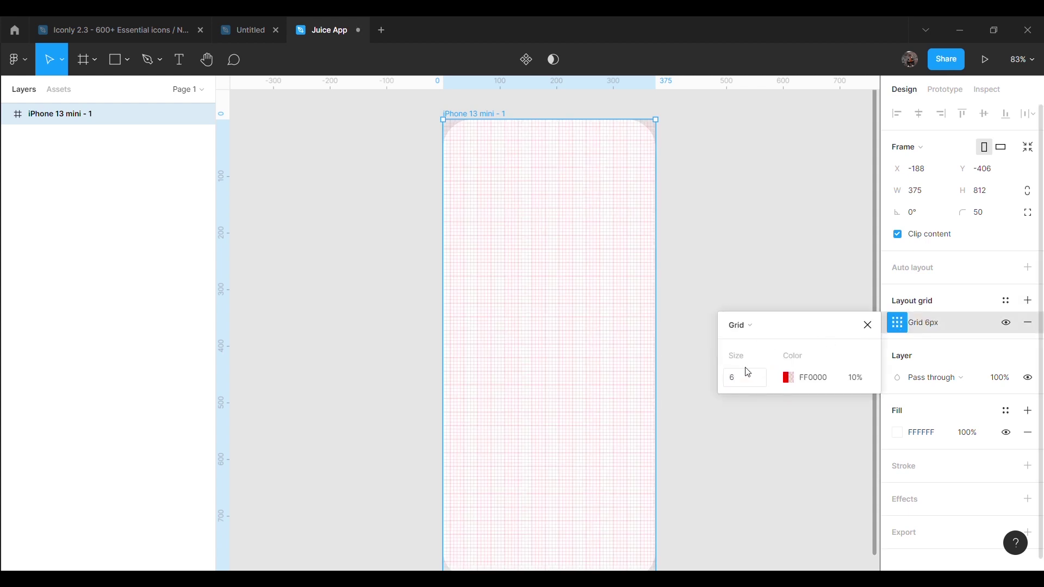
left_click(739, 326)
left_click(752, 341)
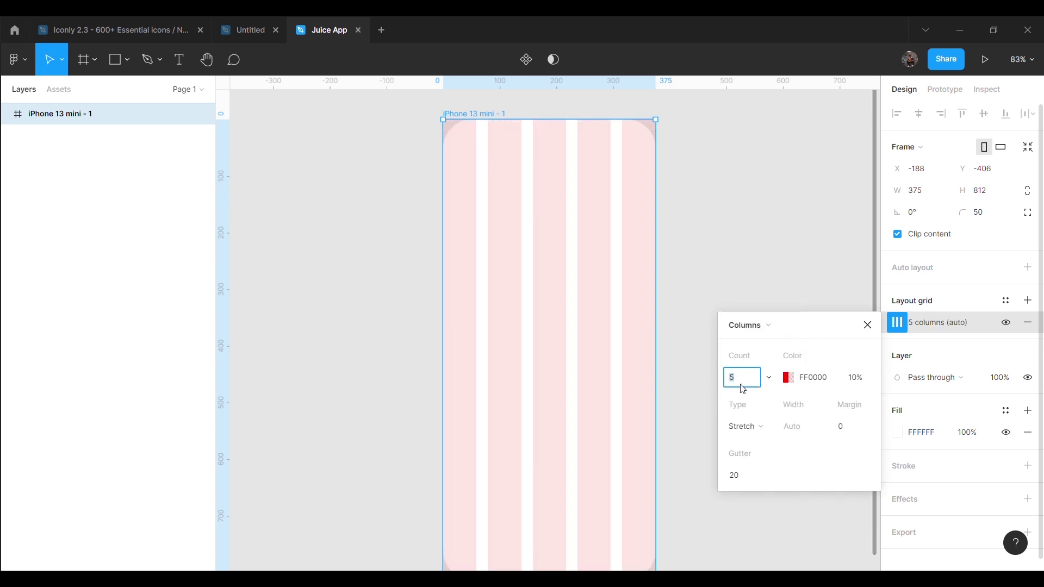
left_click(783, 270)
Place vertical margin guides at x=35 and x=345, then hide the column grid
left_click_drag(243, 397, 474, 408)
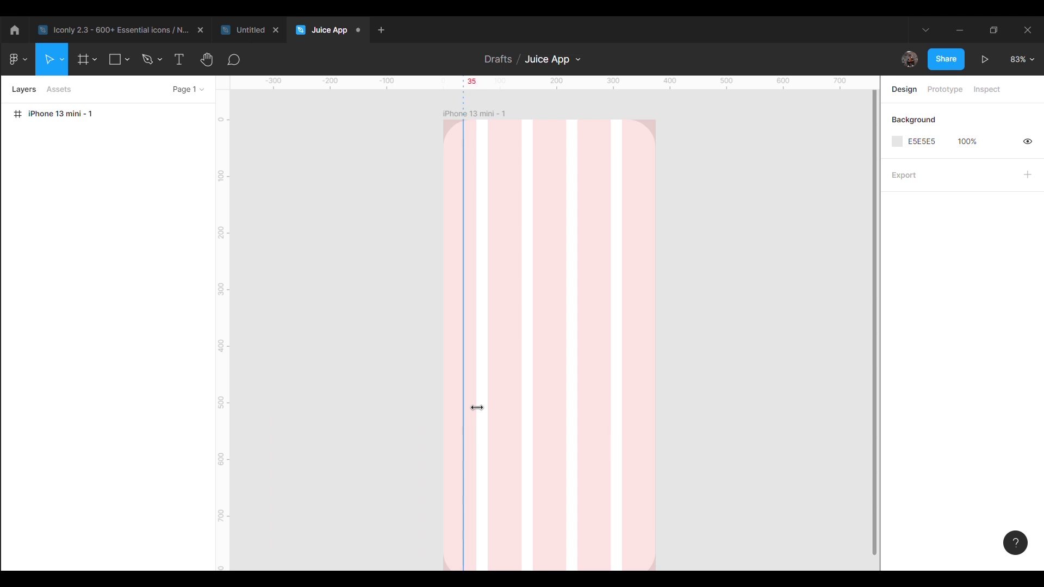
left_click_drag(477, 408, 473, 407)
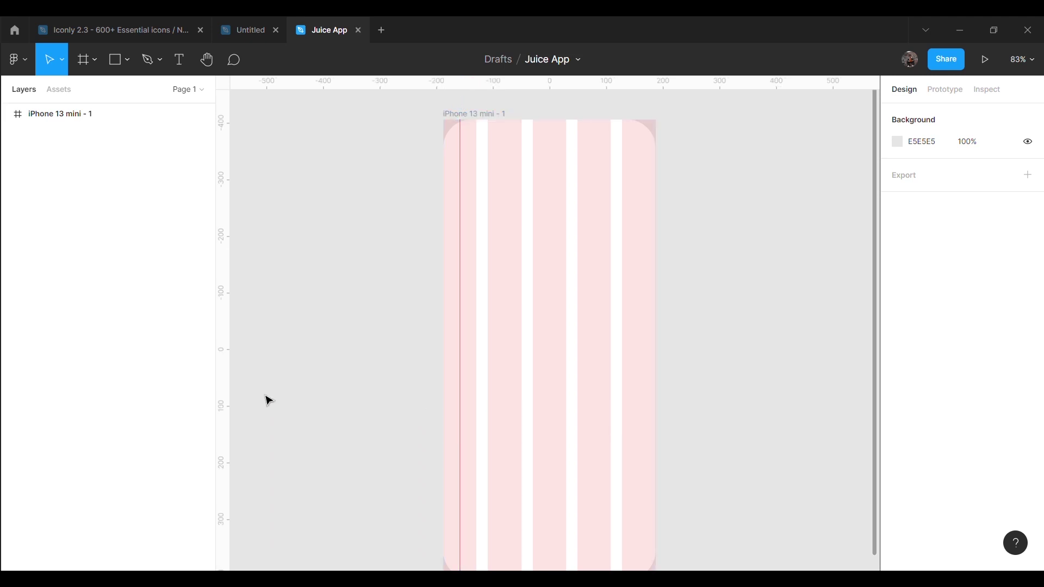
left_click_drag(235, 407, 648, 391)
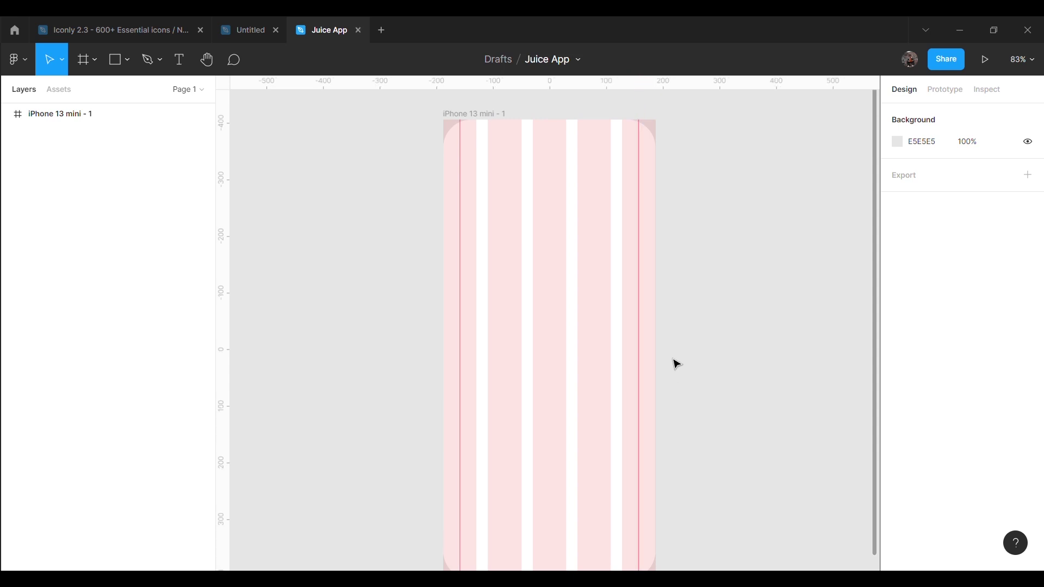
left_click(602, 326)
left_click(1006, 323)
left_click(827, 345)
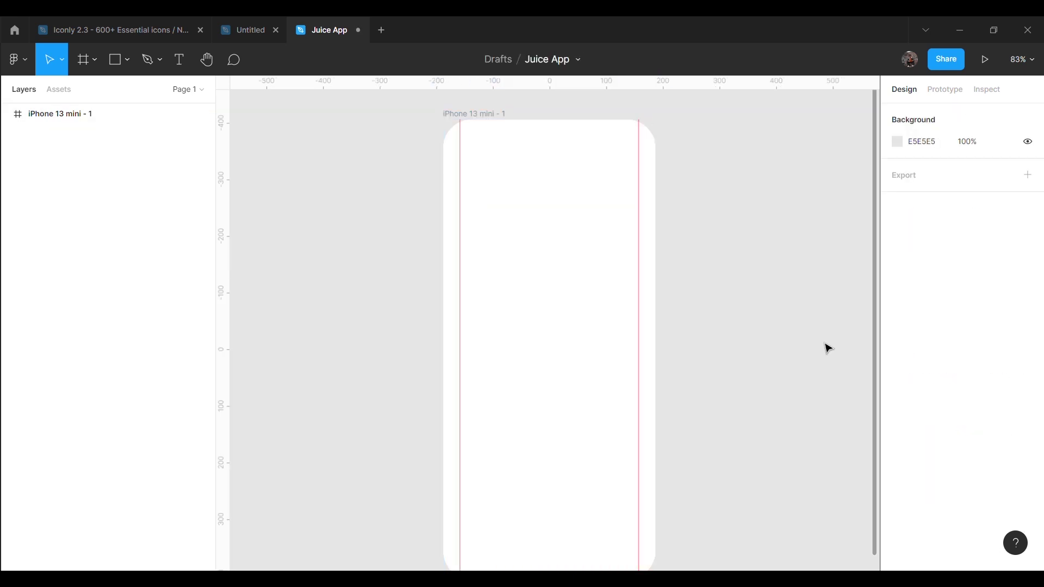
scroll(765, 390, "up", 2)
scroll(766, 389, "up", 1)
scroll(749, 313, "down", 1)
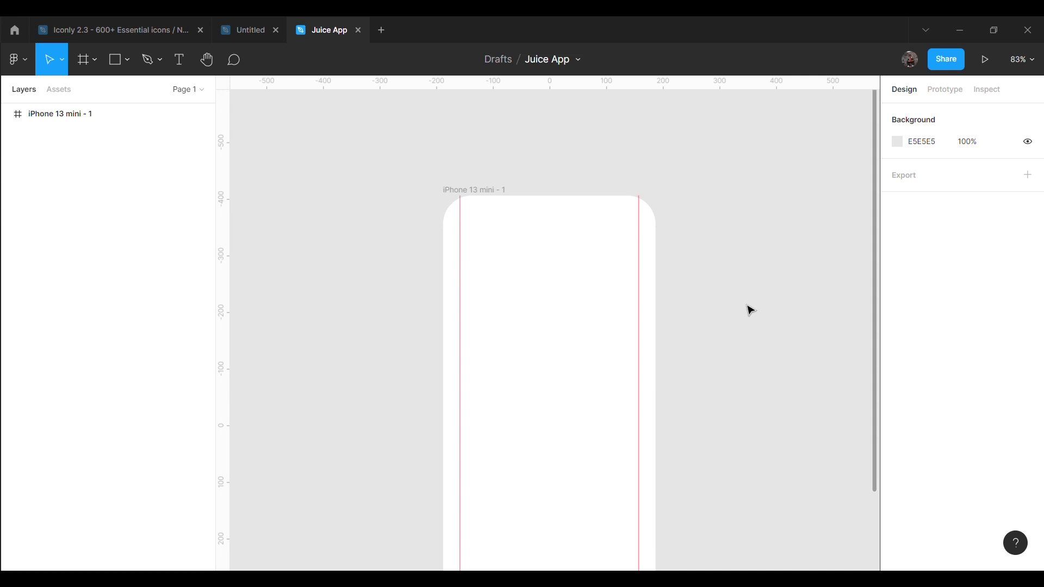
scroll(772, 348, "down", 2)
Paste the orange splash image, scale it to 276×348, and centre it near the top
key("ctrl+v")
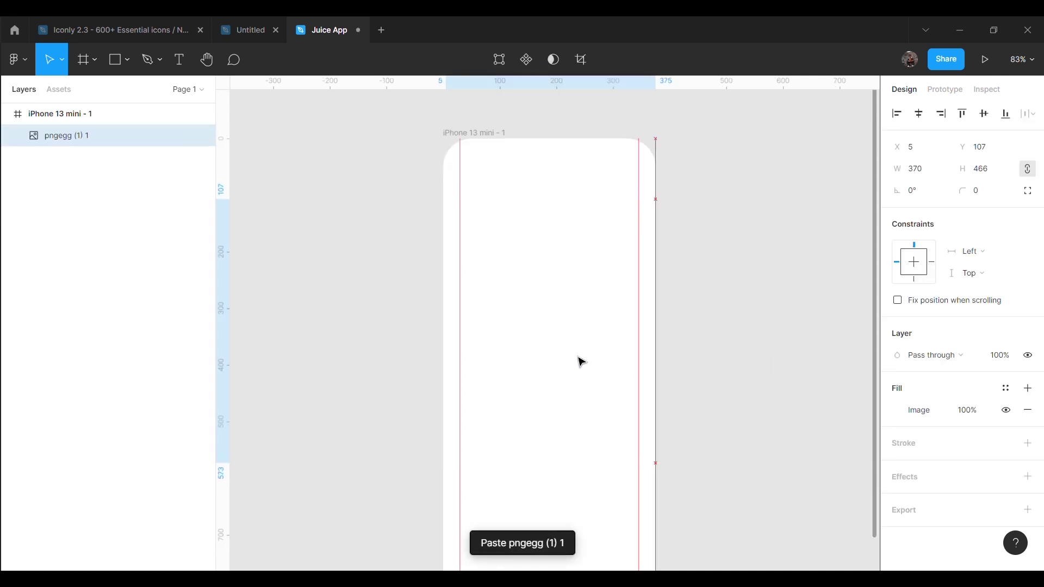
left_click_drag(578, 299, 576, 340)
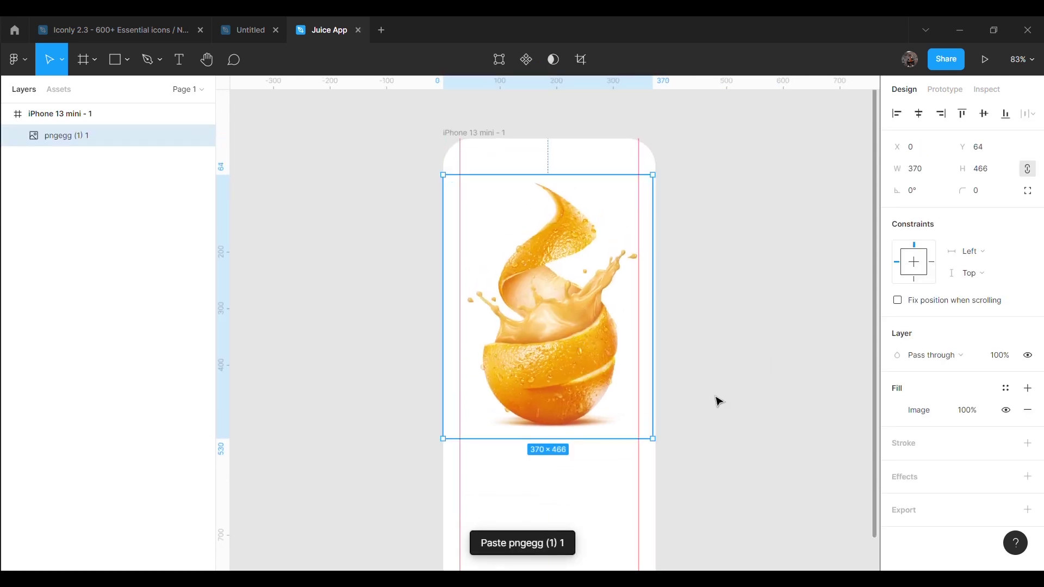
scroll(707, 400, "down", 1)
scroll(723, 401, "down", 3)
left_click_drag(647, 354, 603, 284)
scroll(604, 321, "up", 5)
left_click_drag(571, 338, 572, 352)
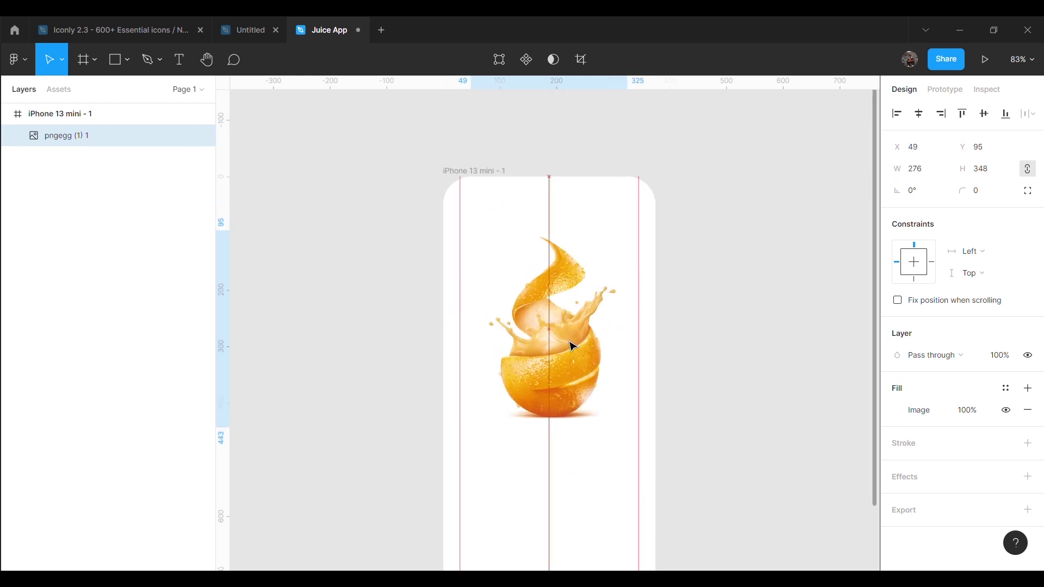
left_click(752, 380)
scroll(752, 381, "down", 5)
scroll(751, 378, "up", 1)
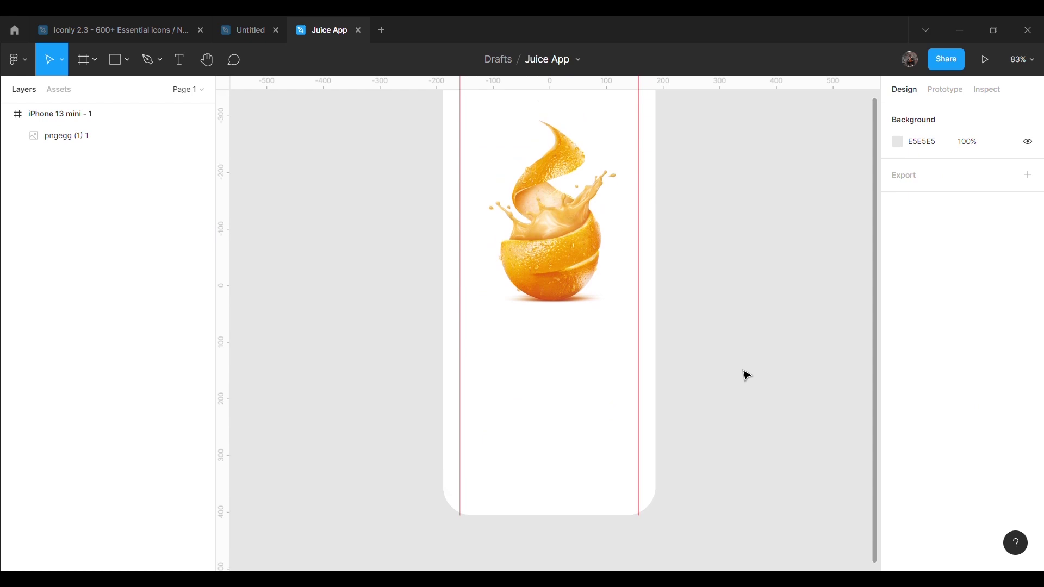
scroll(653, 320, "up", 1)
scroll(691, 280, "up", 1)
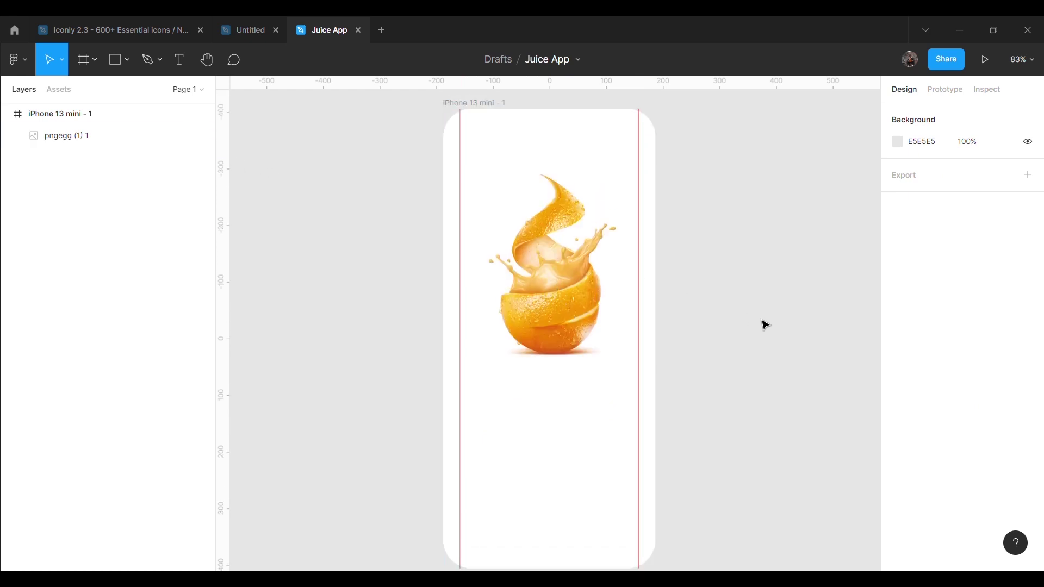
Type the heading 'Choose the Drink you love' in Gilroy Bold, size 35
key("t")
left_click(333, 334)
type("Choose the Drink you love")
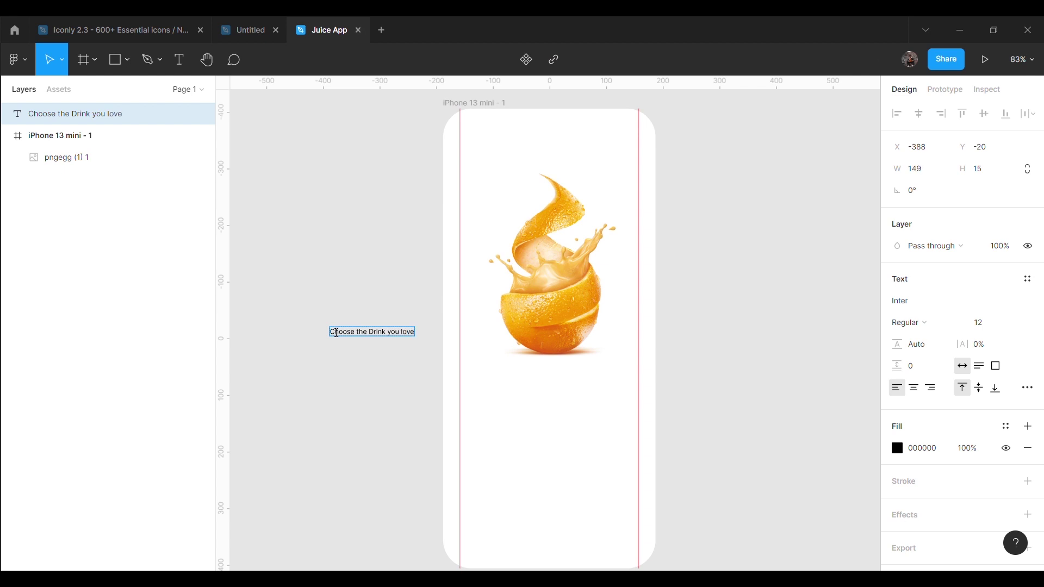
key("Escape")
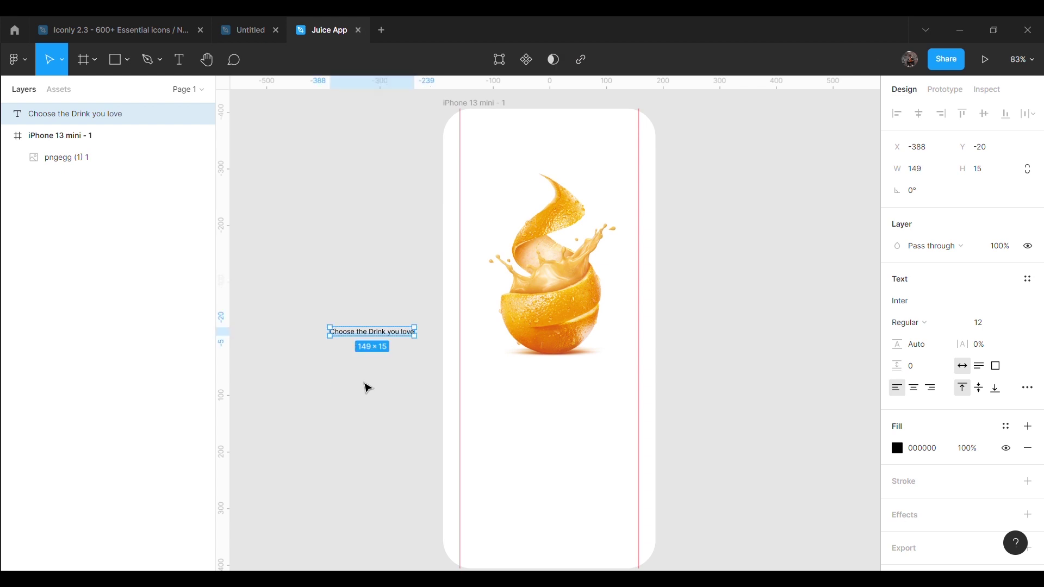
left_click(982, 322)
type("35")
key("Return")
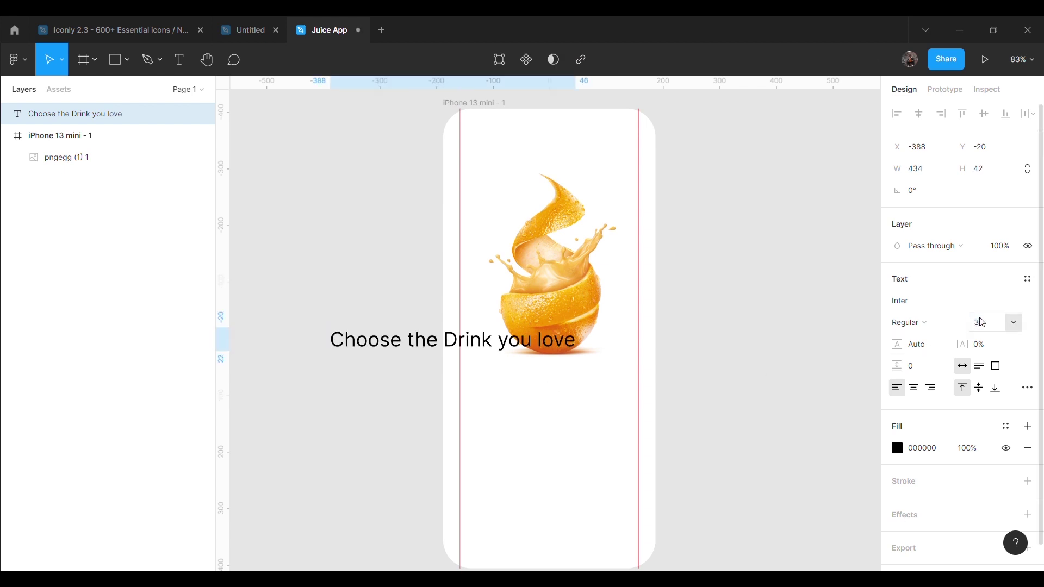
left_click(931, 312)
type("Gilroy")
key("Return")
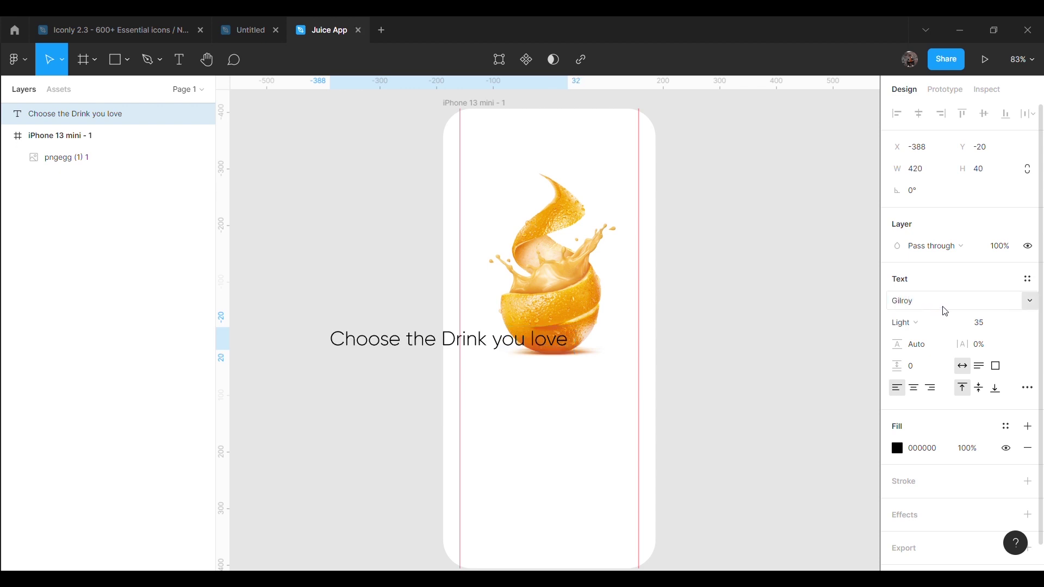
left_click(1032, 304)
left_click(956, 360)
Move the heading below the orange image, wrapped to two centre-aligned lines
left_click(683, 375)
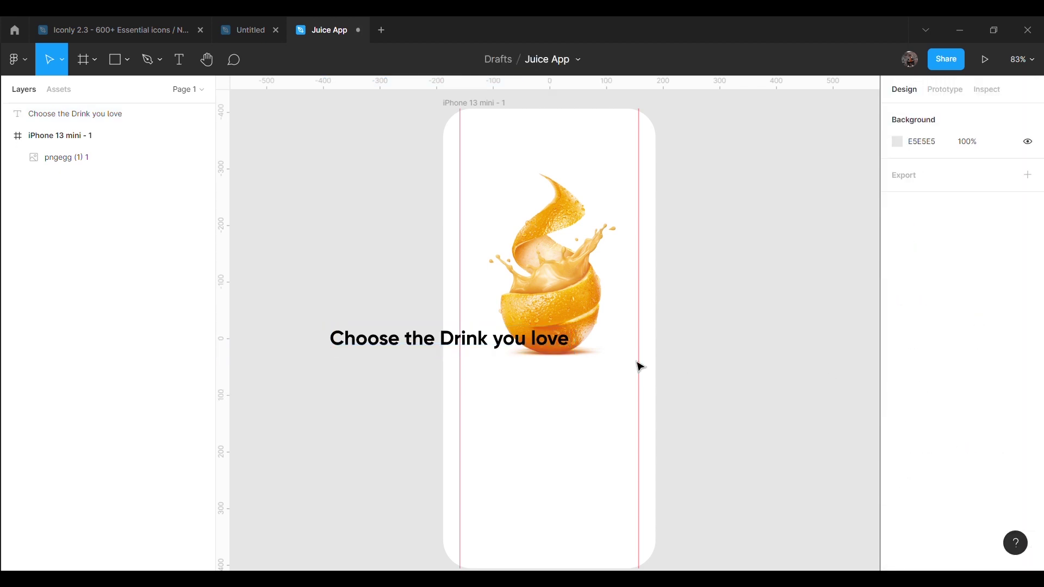
left_click_drag(490, 345, 602, 399)
mouse_move(680, 396)
left_mouse_down()
mouse_move(673, 408)
mouse_move(564, 419)
mouse_move(591, 419)
left_mouse_up()
left_click(913, 388)
left_click(587, 424)
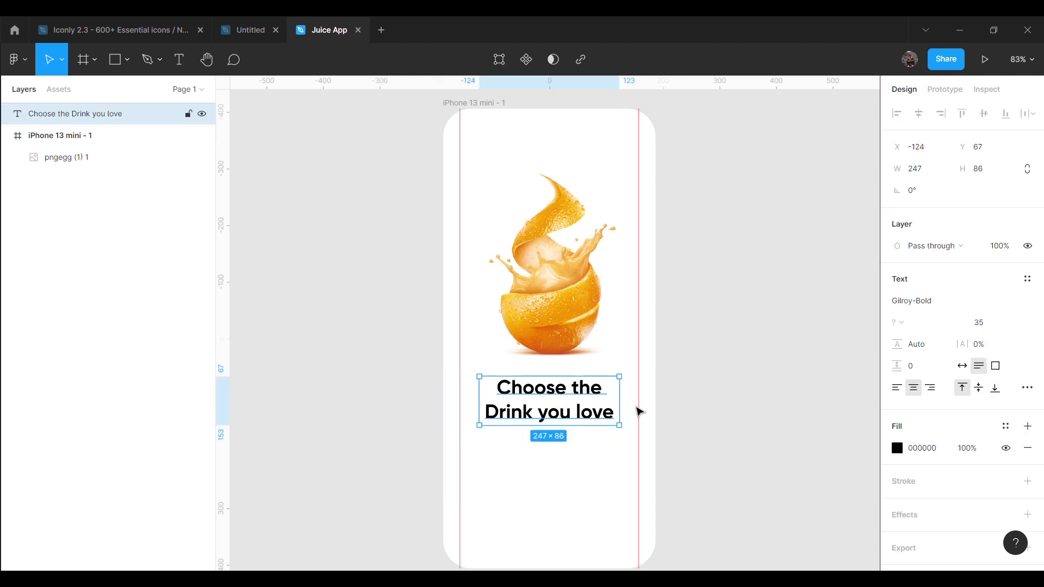
left_click(775, 364)
Nudge the heading up slightly so it sits just under the orange image
scroll(775, 364, "down", 1)
scroll(775, 364, "down", 3)
scroll(762, 354, "up", 5)
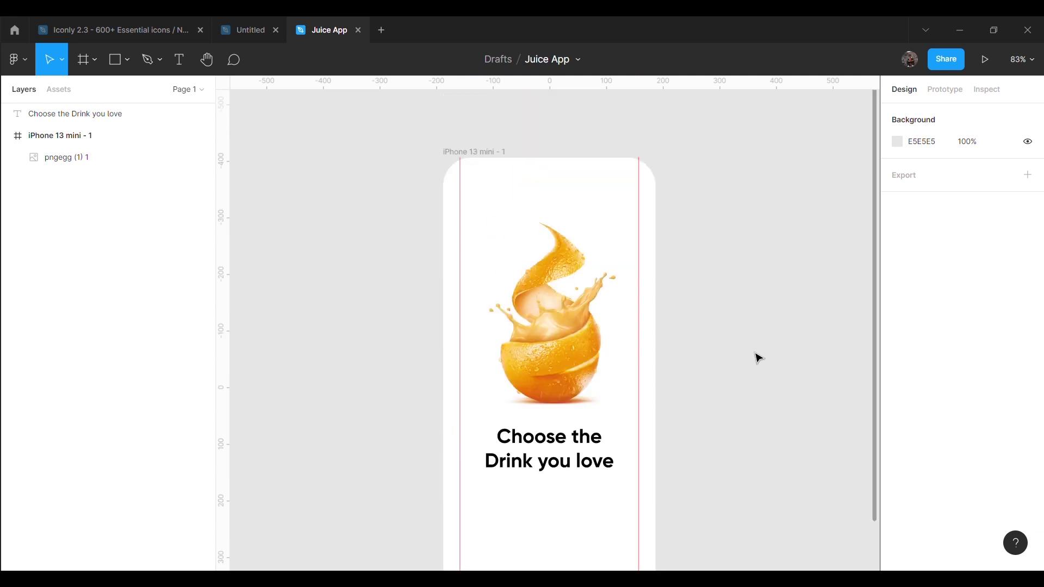
scroll(758, 351, "down", 1)
scroll(759, 350, "down", 1)
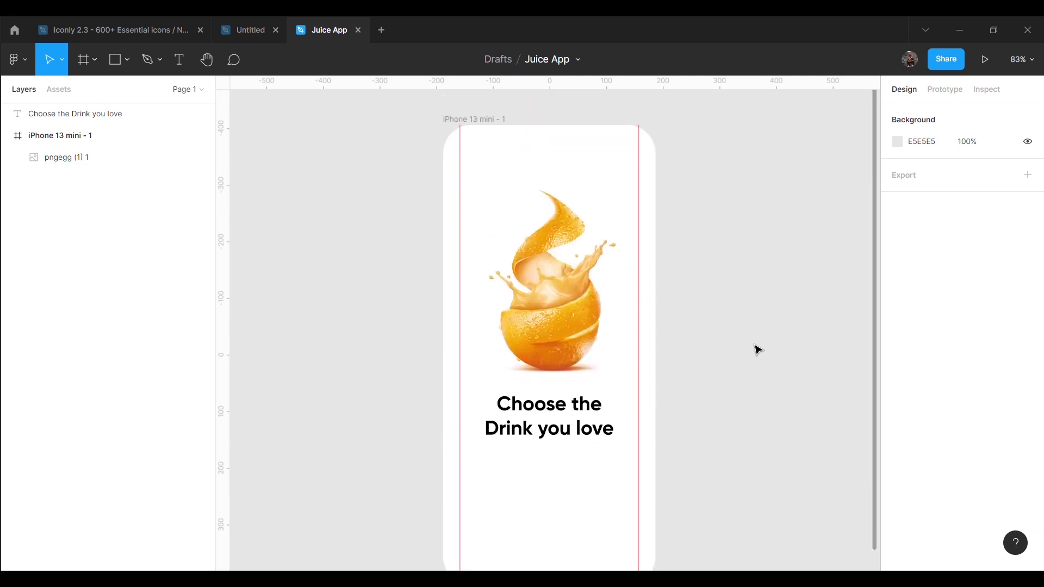
key("minus")
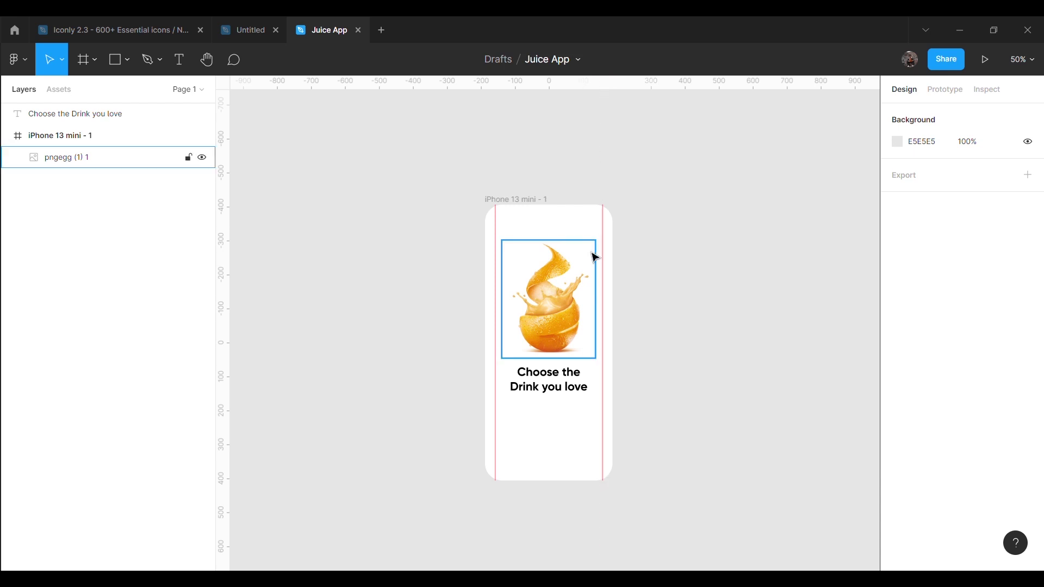
left_click(561, 297)
left_click(676, 343)
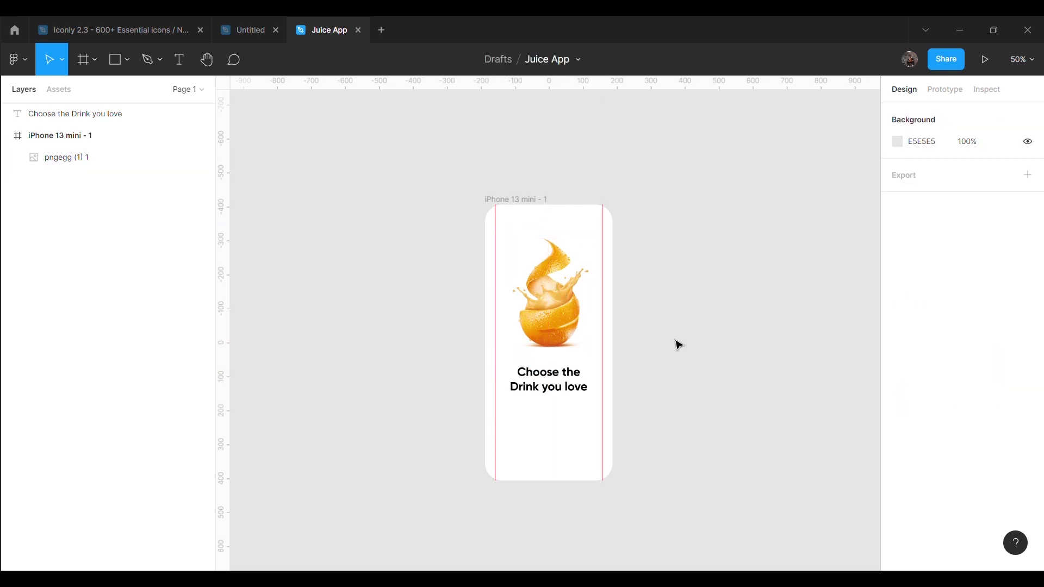
left_click(565, 390)
key("shift+Up")
key("shift+Up")
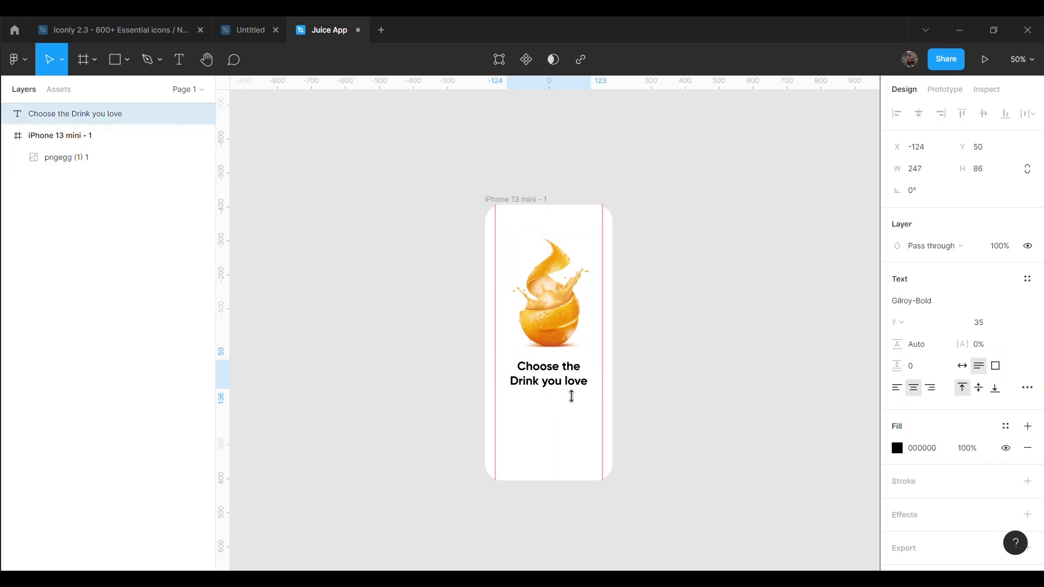
left_click(732, 362)
scroll(791, 328, "down", 1)
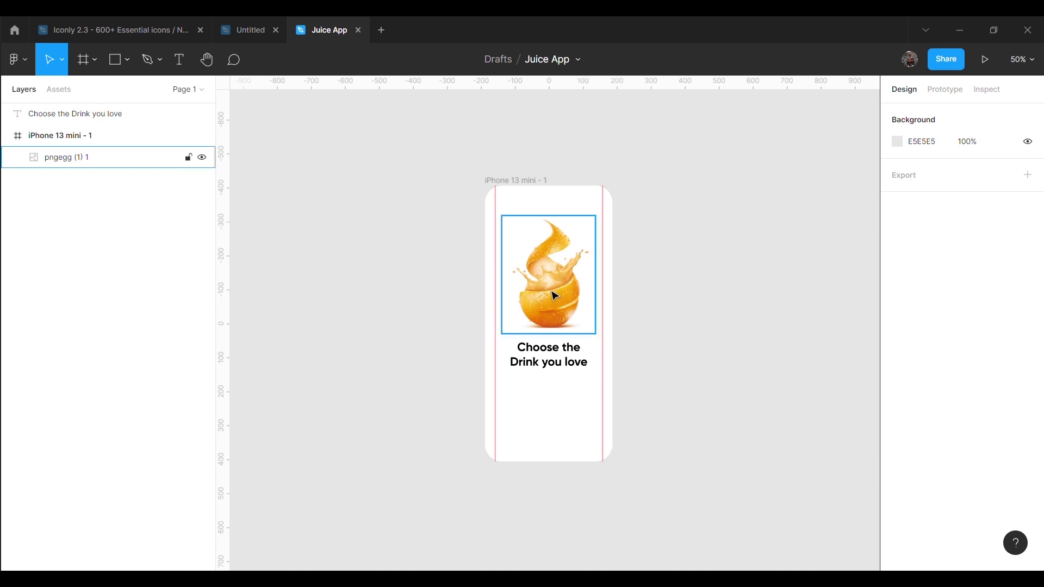
Add the subtitle 'Explore our new tasty drinks.' at font size 20
key("t")
left_click(675, 312)
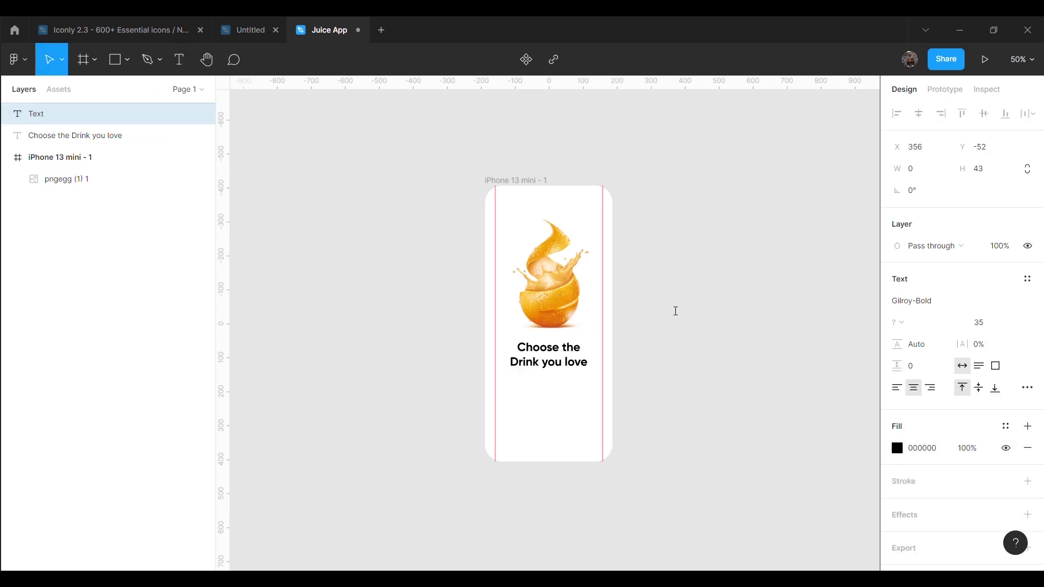
type("Explore our new tasty drinks.")
key("Escape")
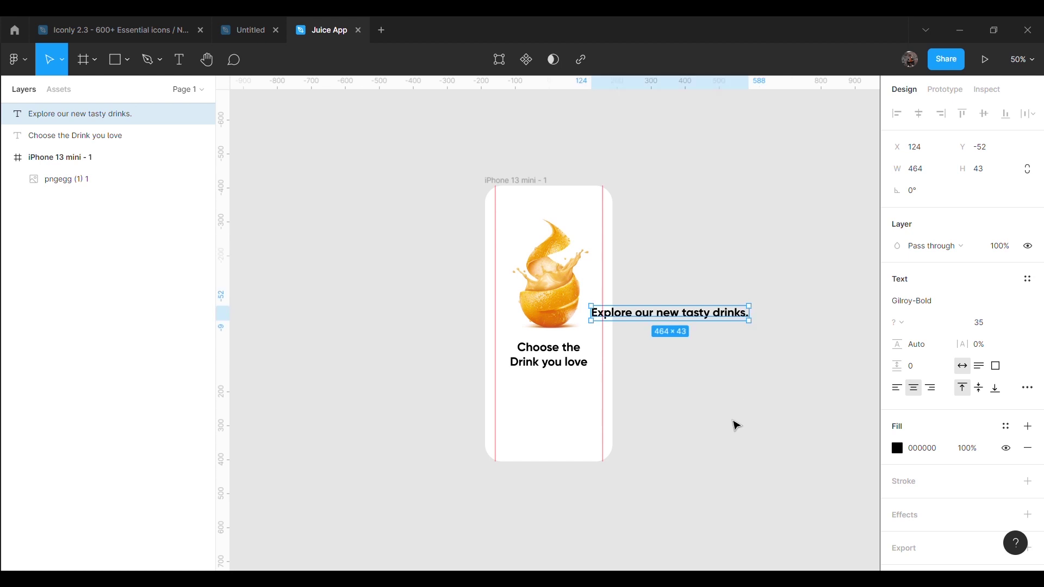
left_click(979, 323)
type("20")
key("Return")
Give the subtitle a light grey fill and centre it under the headline
left_click(757, 375)
left_click(702, 313)
left_click(897, 448)
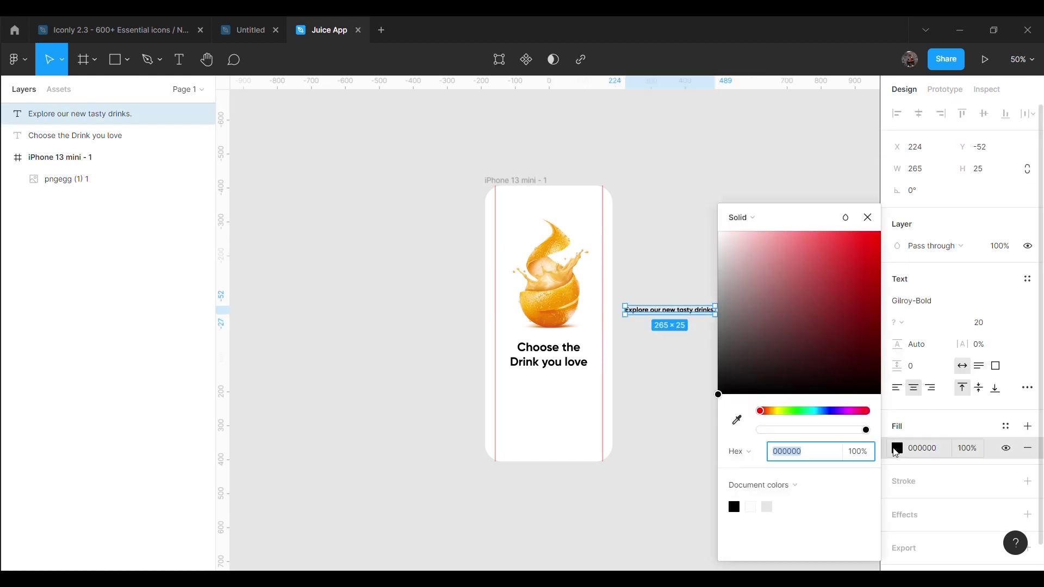
left_click(769, 507)
mouse_move(753, 296)
left_mouse_down()
mouse_move(727, 267)
mouse_move(735, 302)
mouse_move(729, 293)
mouse_move(567, 386)
left_mouse_up()
left_click(678, 305)
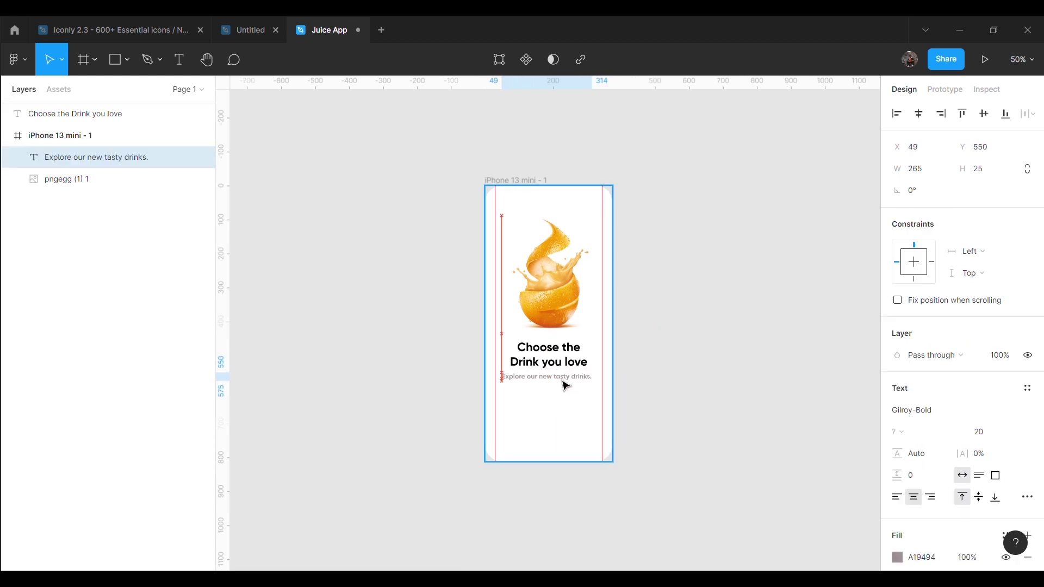
left_click_drag(567, 386, 566, 386)
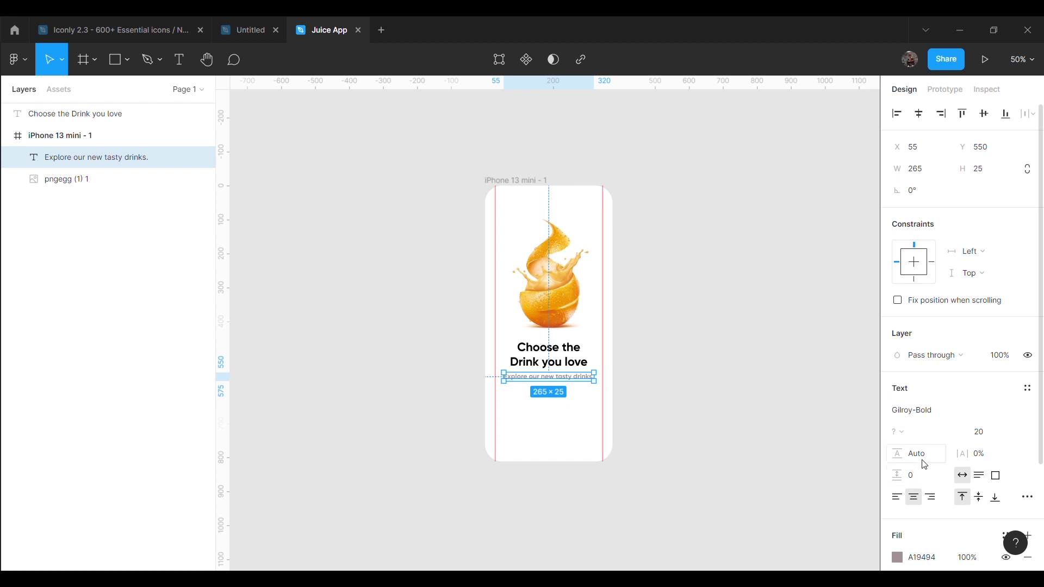
Try a 000000 fill on the subtitle and view the screen at 100%
scroll(922, 462, "down", 3)
type("000000")
key("Return")
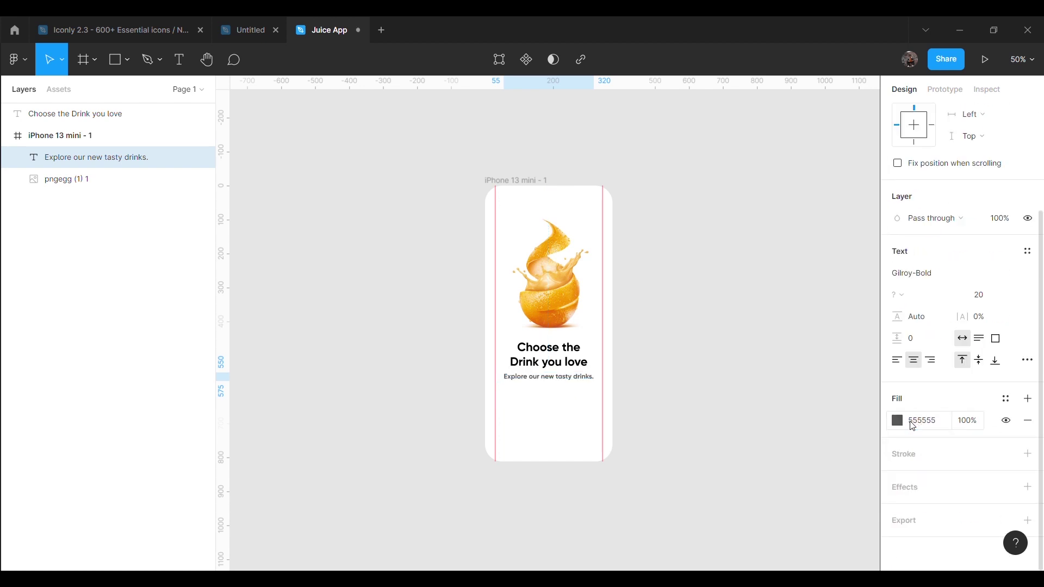
left_click(781, 378)
key("shift+0")
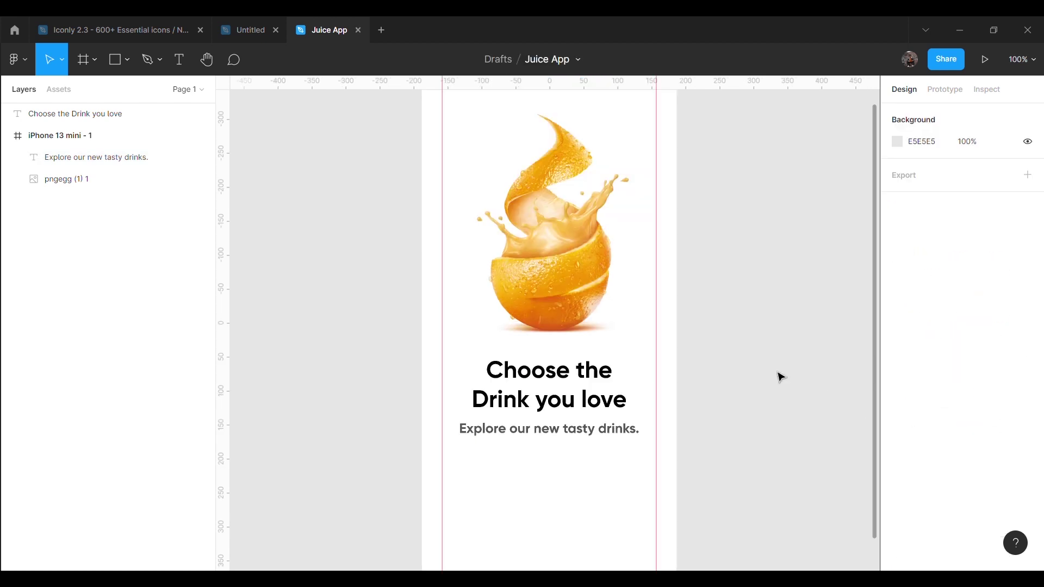
Recolour the subtitle a very light grey, D7D4D4
left_click(639, 428)
scroll(895, 518, "down", 3)
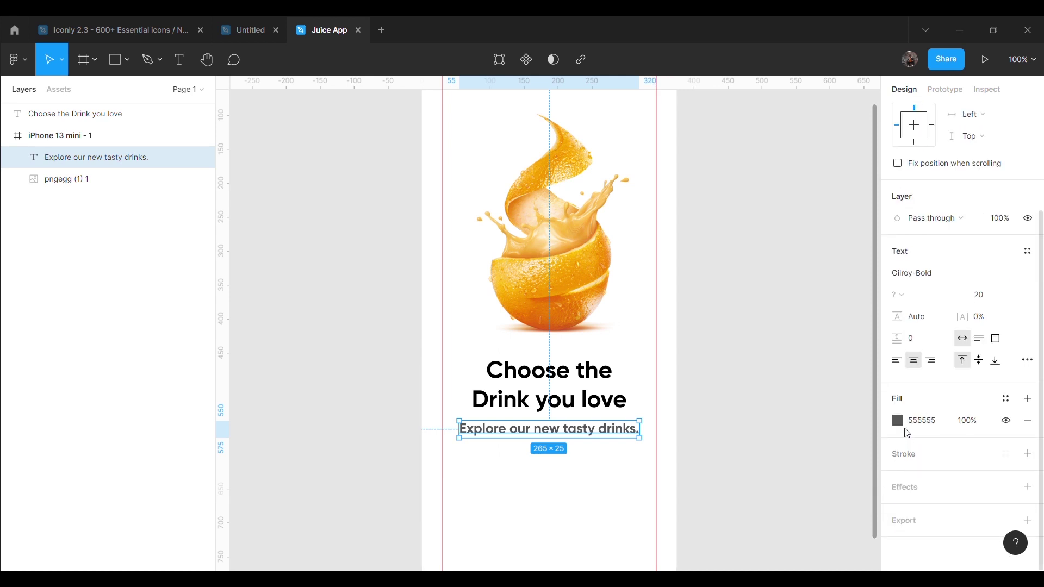
left_click(891, 427)
left_click_drag(786, 371, 735, 272)
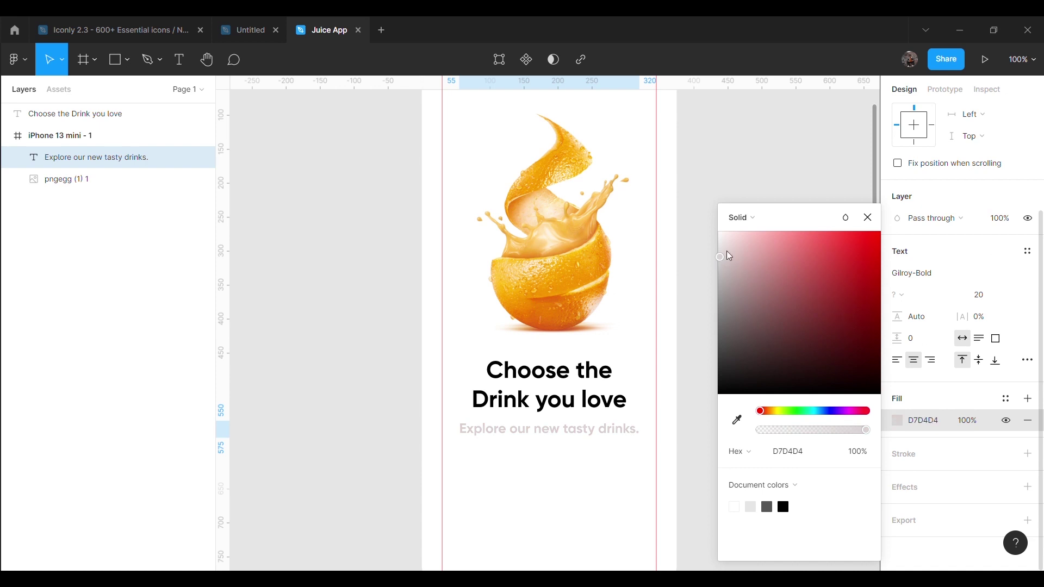
key("Escape")
key("Escape")
scroll(734, 342, "up", 4)
scroll(735, 342, "down", 4)
scroll(734, 342, "down", 3)
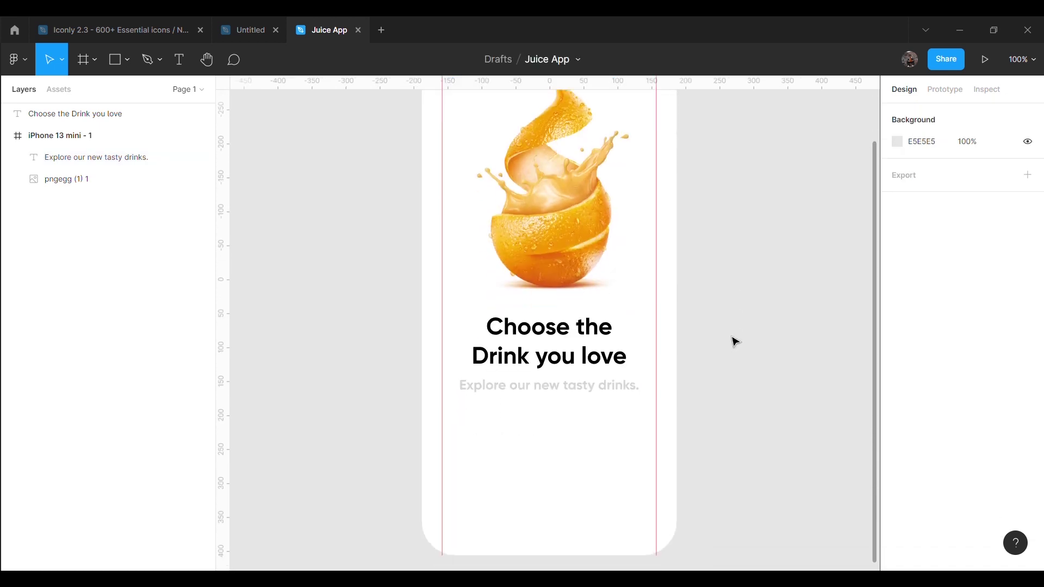
left_click(131, 61)
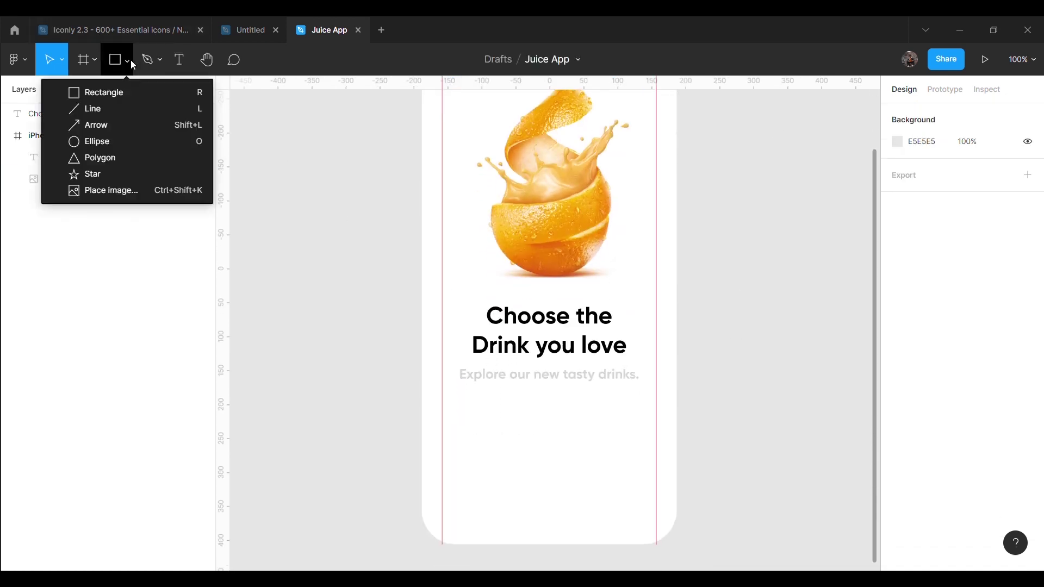
Draw a 182×65 rectangle with corner radius 20
left_click(123, 96)
left_click_drag(702, 353, 827, 398)
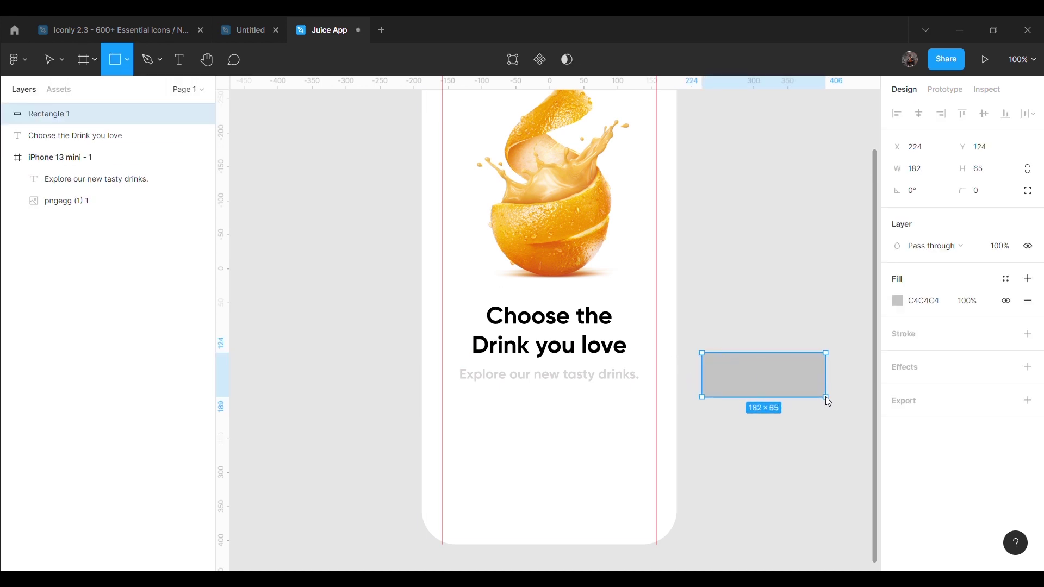
left_click(832, 429)
left_click(813, 395)
left_click(996, 196)
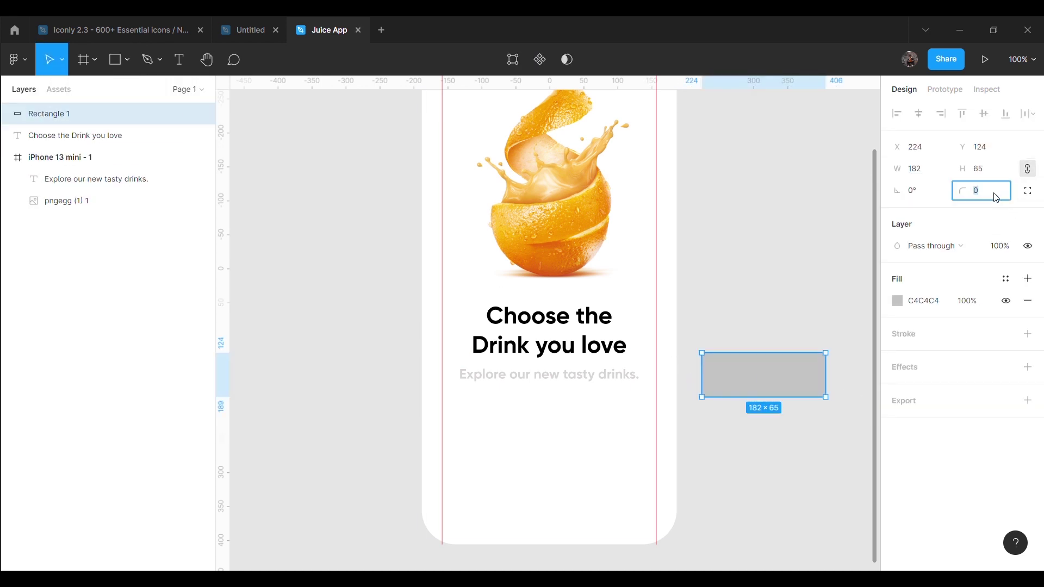
type("20")
key("Return")
left_click(801, 240)
Move the rounded rectangle to the screen's bottom centre and fill it black
left_click_drag(780, 377, 569, 496)
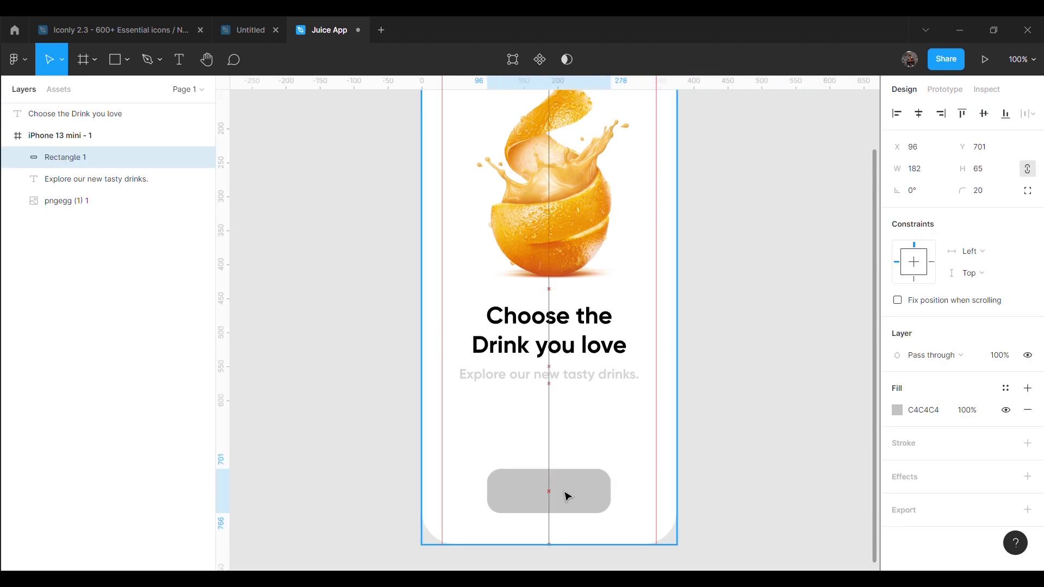
left_click(755, 458)
left_click(601, 496)
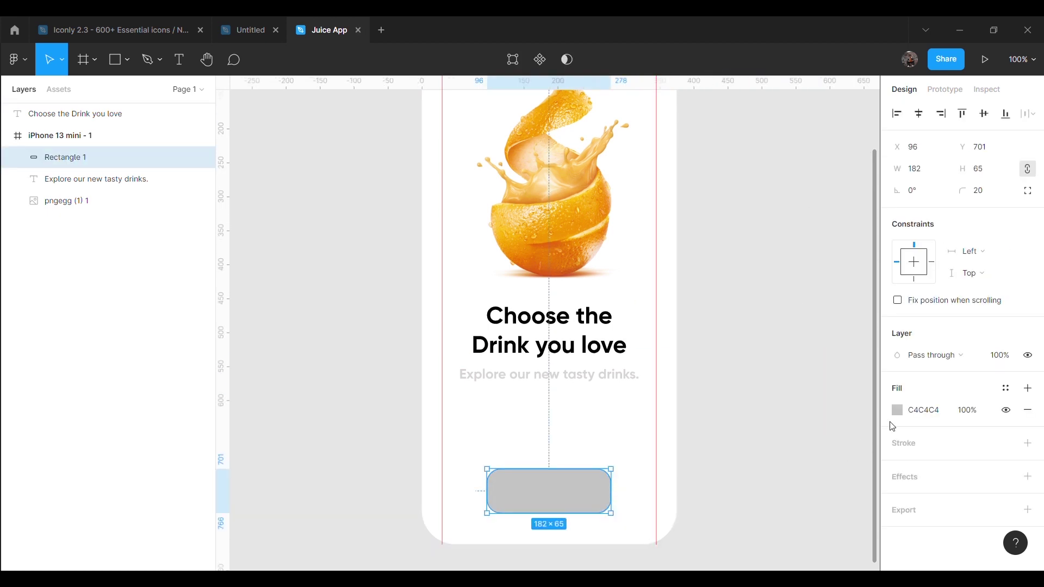
left_click(897, 410)
left_click(985, 321)
left_click(724, 389)
left_click(793, 191)
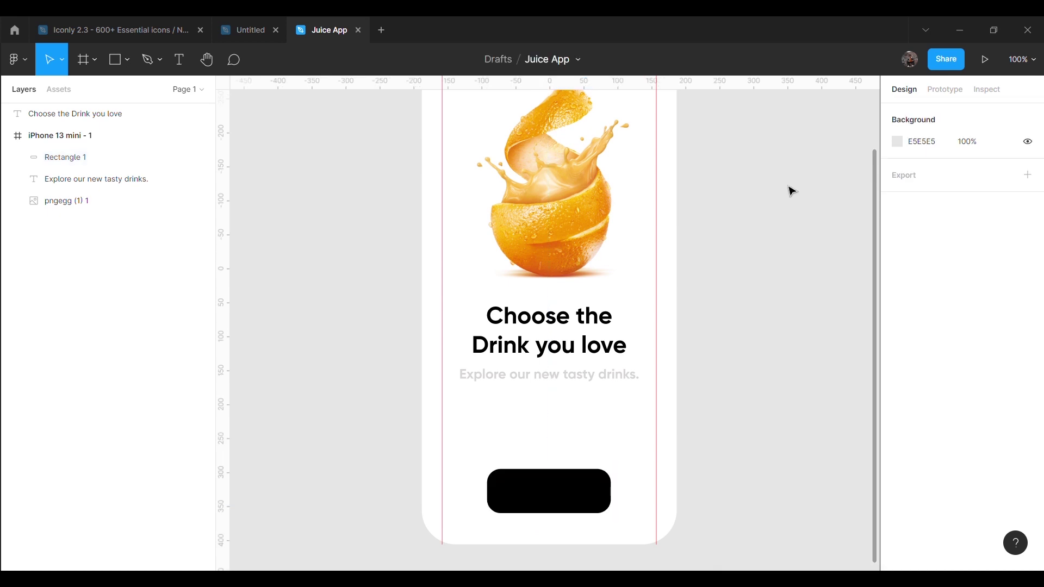
Add 'Get started' text with a white FFFFFF fill
left_click(179, 59)
left_click(710, 377)
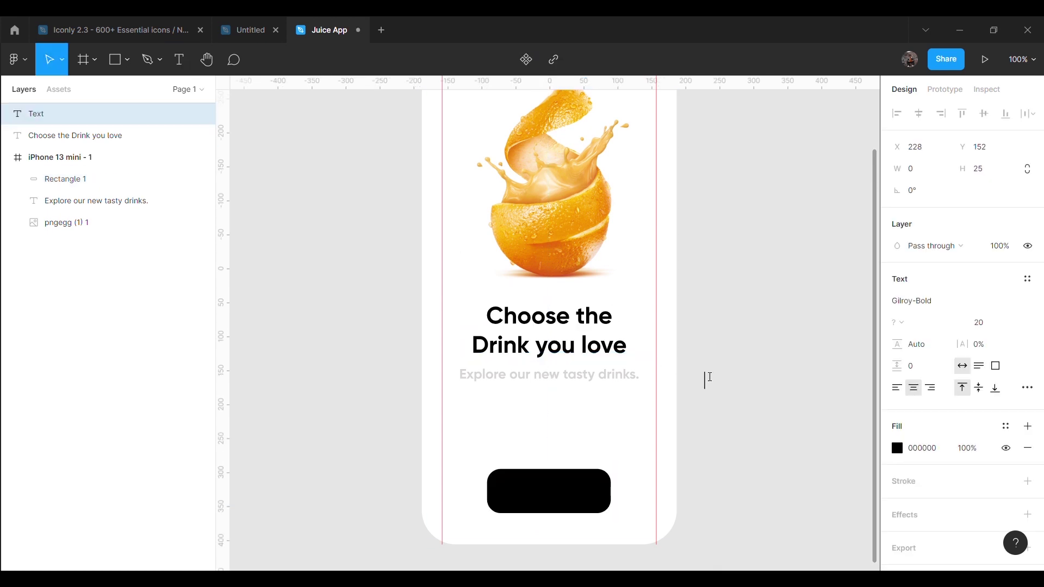
type("Get")
type(" started")
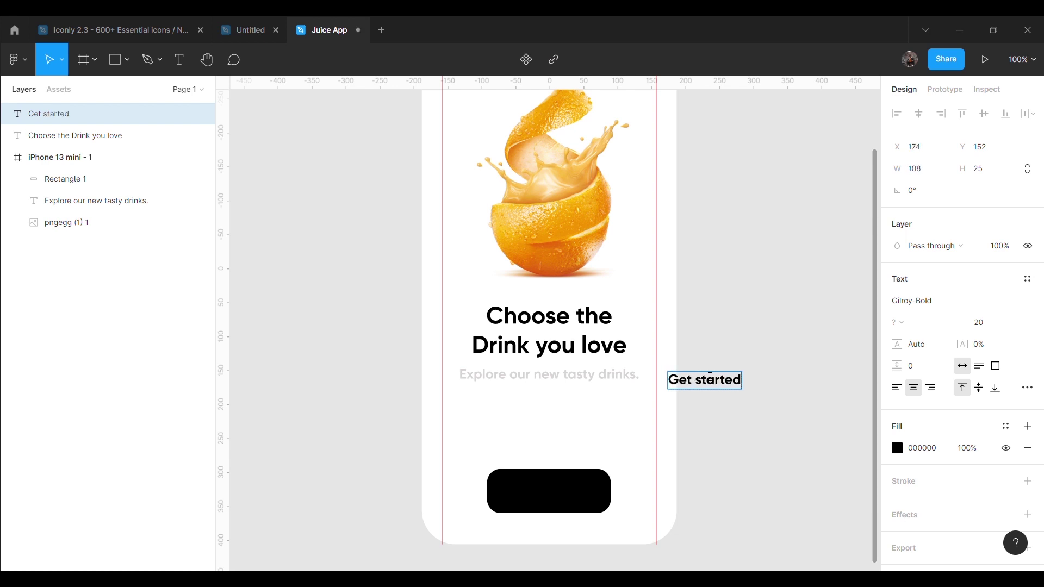
key("Escape")
left_click(897, 448)
left_click(736, 414)
left_click(695, 256)
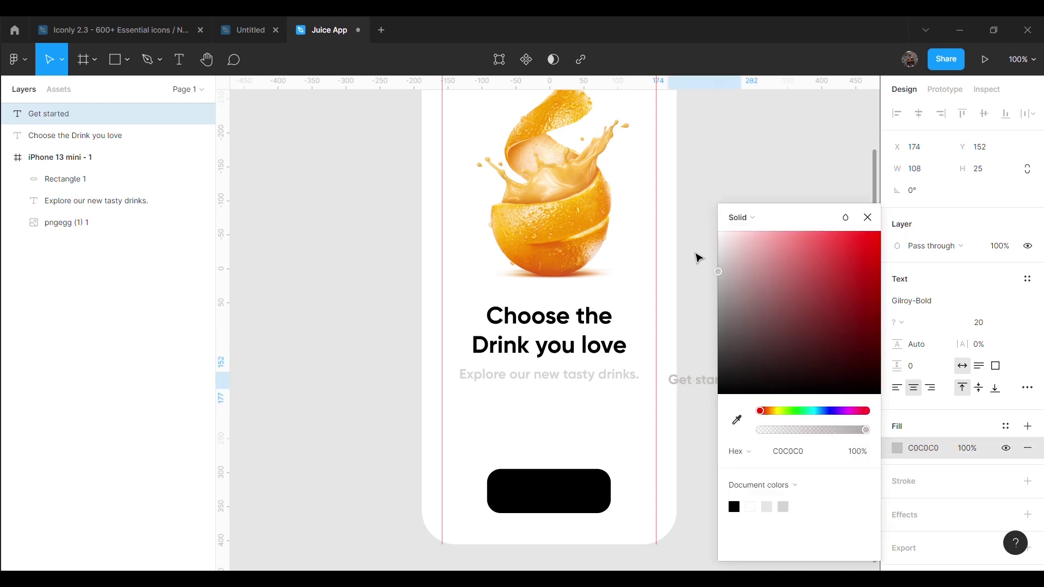
left_click(748, 158)
Centre the 'Get started' label on the black button
left_click_drag(721, 393, 567, 501)
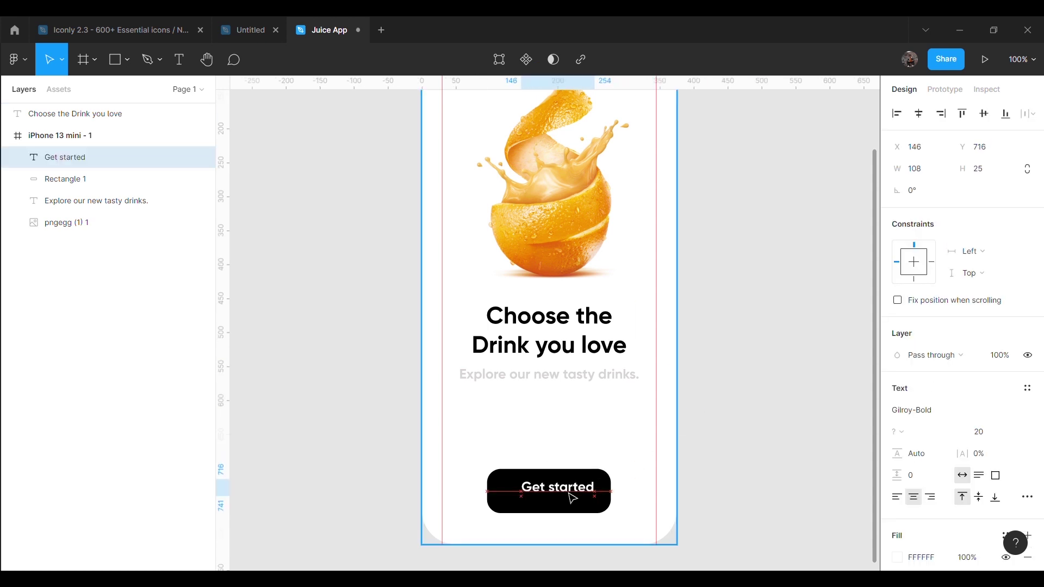
left_click(783, 464)
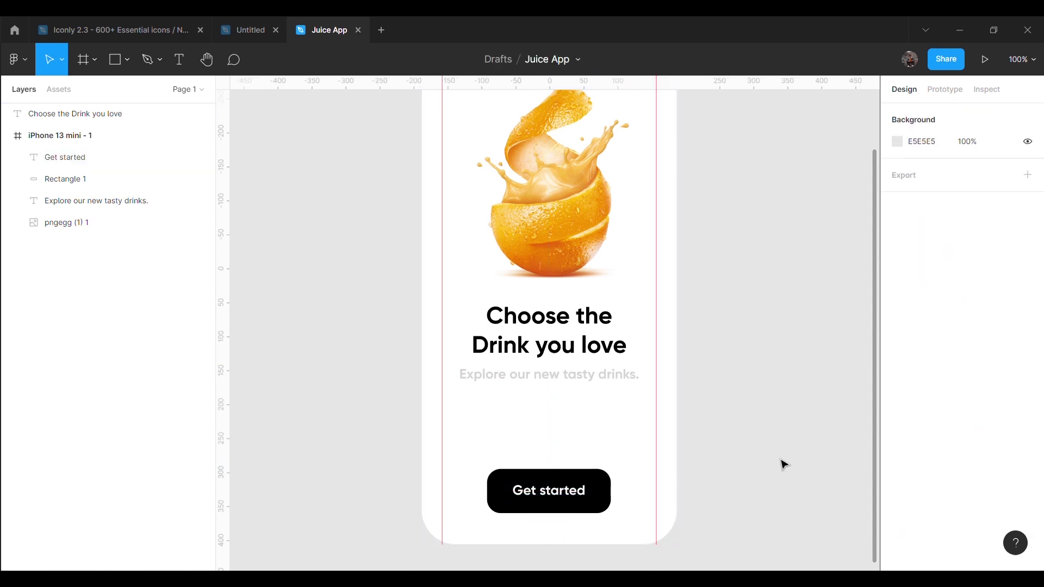
key("minus")
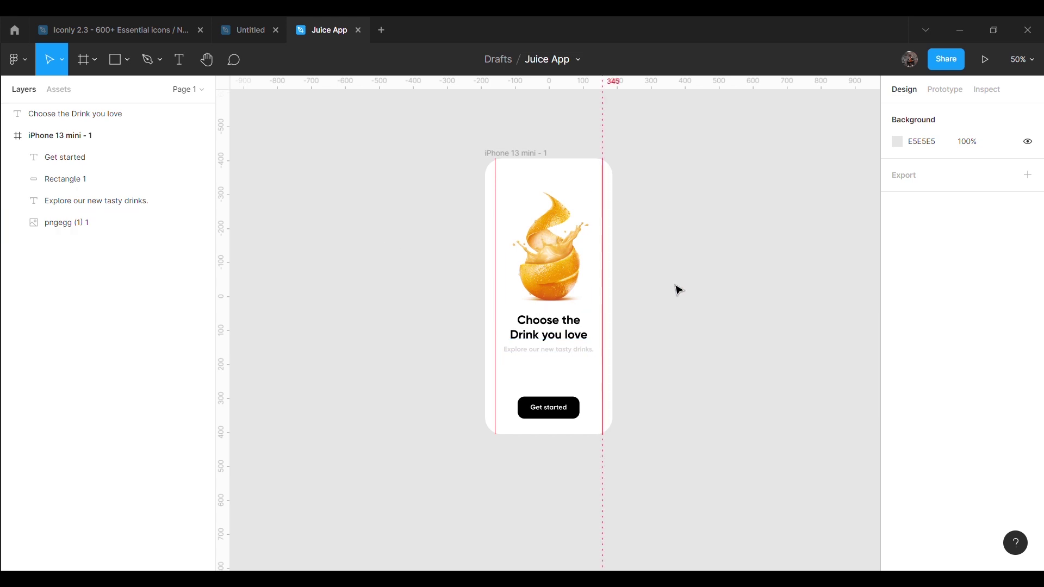
key("plus")
scroll(676, 289, "up", 2)
scroll(815, 317, "up", 2)
scroll(774, 226, "down", 2)
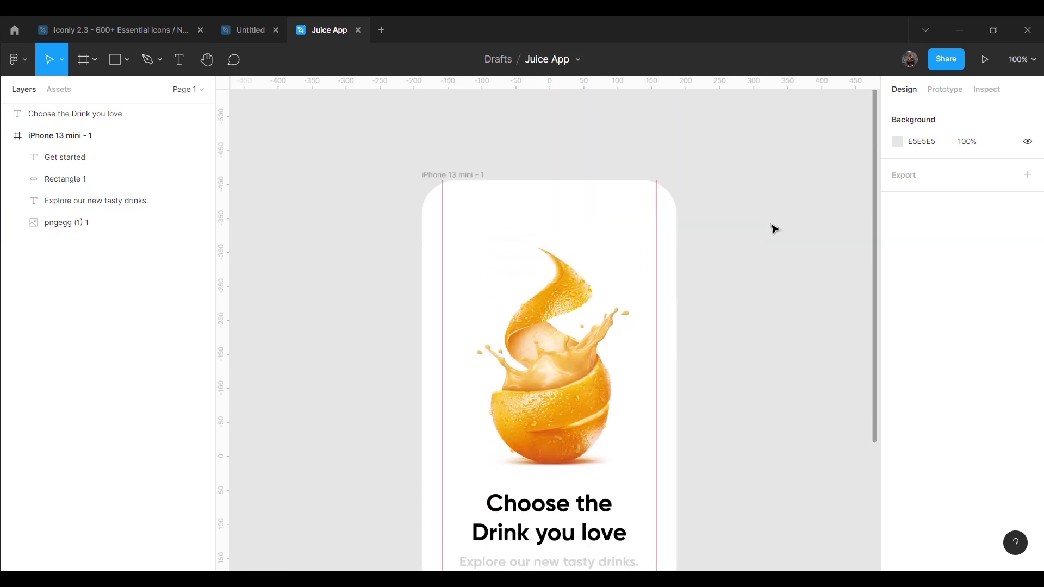
scroll(645, 250, "down", 3)
scroll(755, 261, "up", 1)
scroll(552, 179, "up", 1)
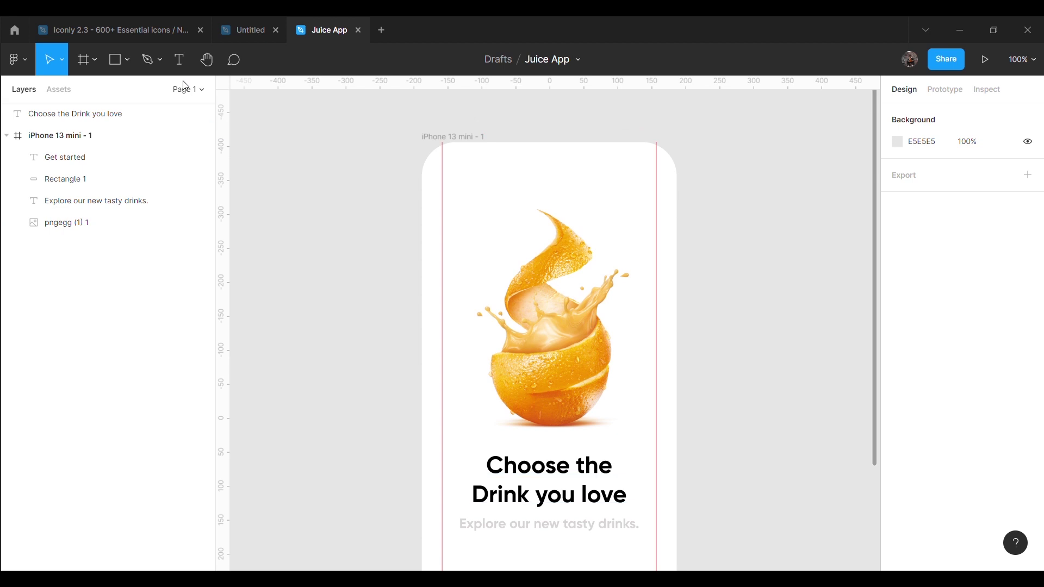
Add a "skip" text label and place it at the phone screen's top-right corner
key("t")
left_click(738, 265)
type("skip")
key("Escape")
left_click_drag(734, 277, 640, 174)
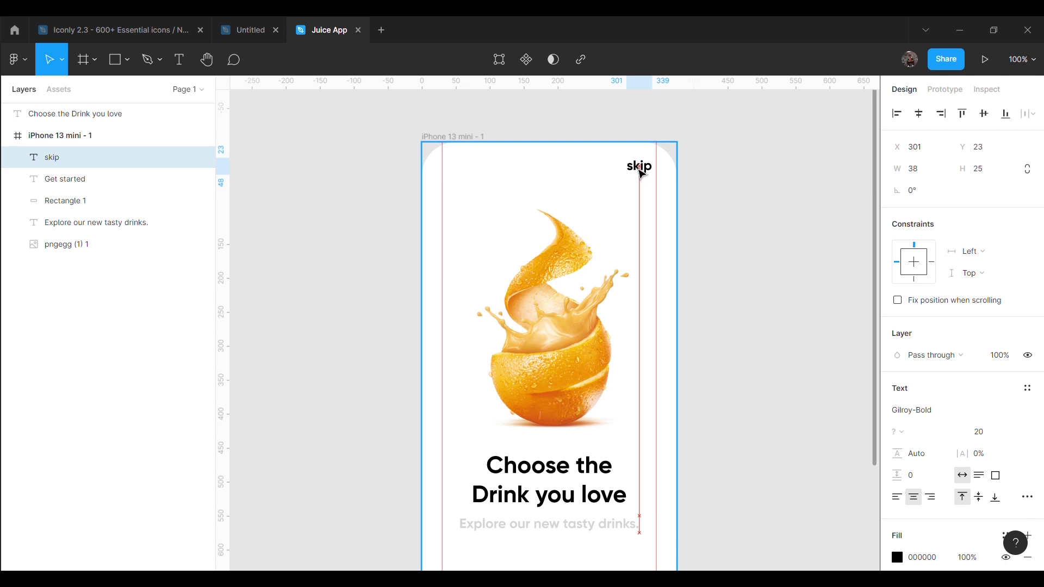
key("Left")
key("Left")
key("Left")
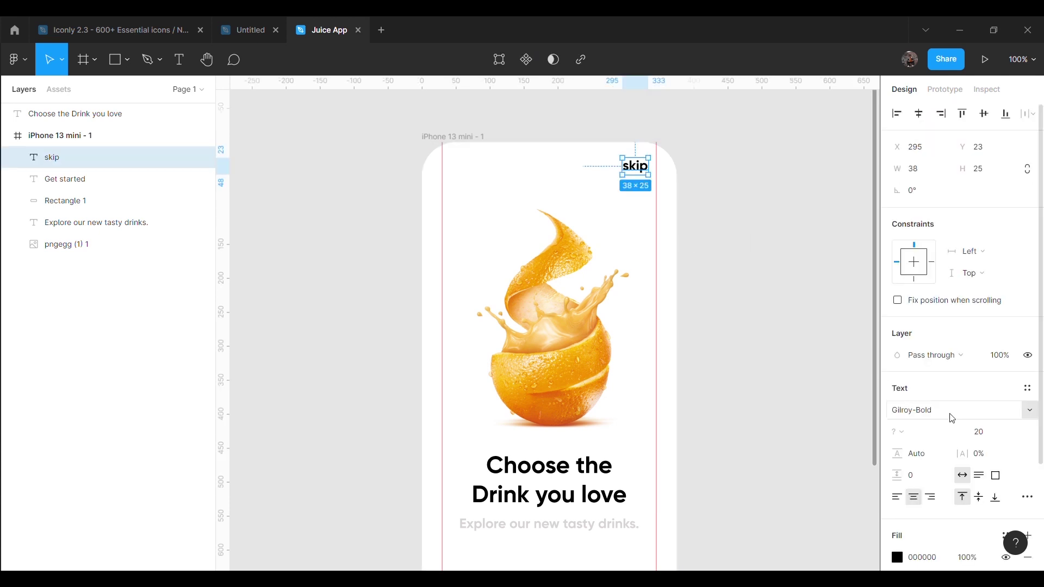
Set the skip label's font to Gilroy-SemiBold
left_click(1030, 411)
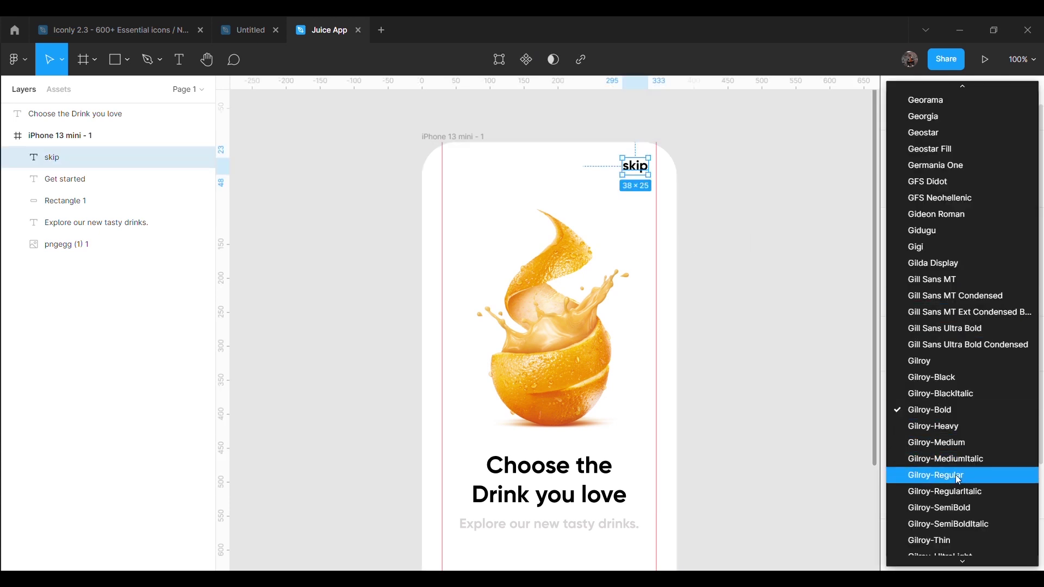
left_click(959, 508)
left_click(710, 228)
left_click(647, 184)
left_click(782, 219)
Copy the Iconly Light-outline "Arrow - Right 2" chevron and paste it into the juice app design
left_click(109, 30)
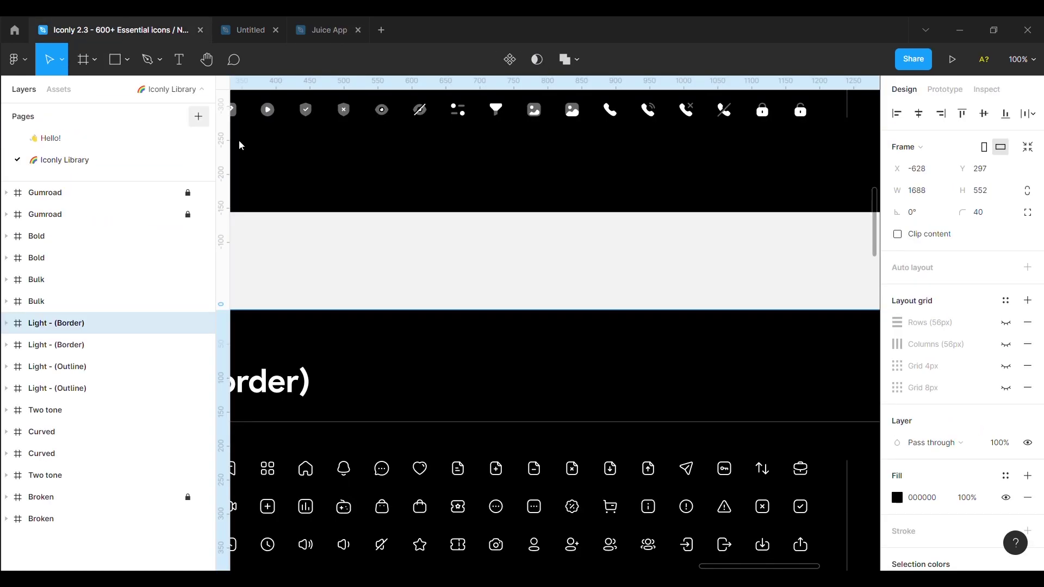
scroll(711, 377, "down", 5)
scroll(711, 376, "down", 5)
scroll(715, 370, "down", 3)
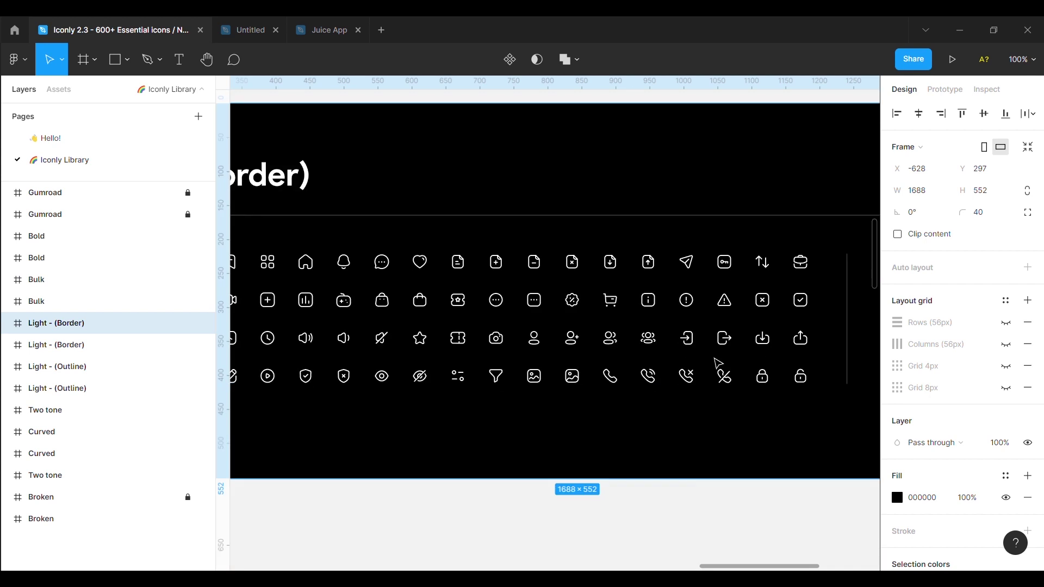
left_click_drag(743, 566, 800, 561)
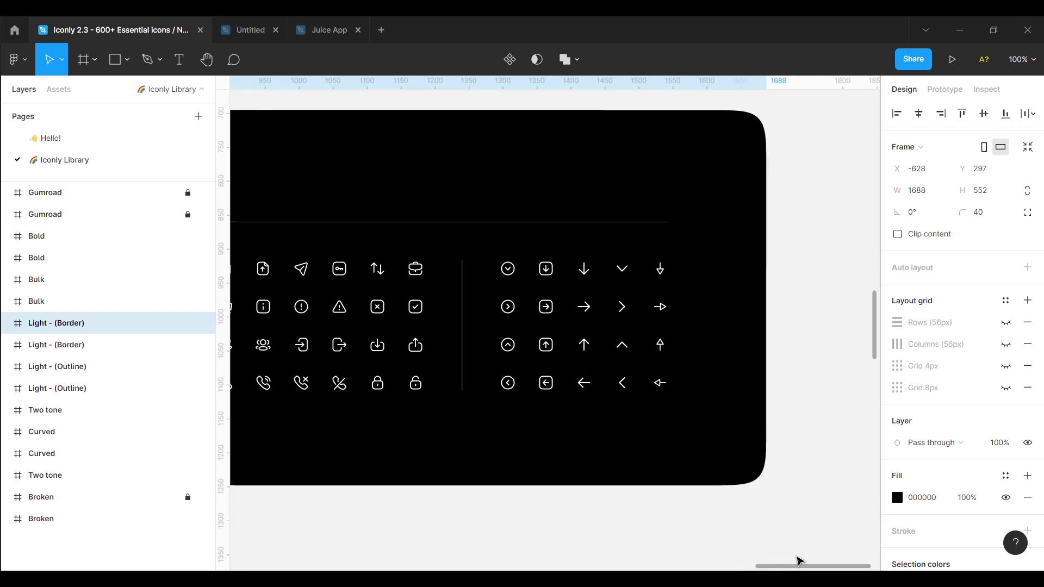
left_click(630, 320)
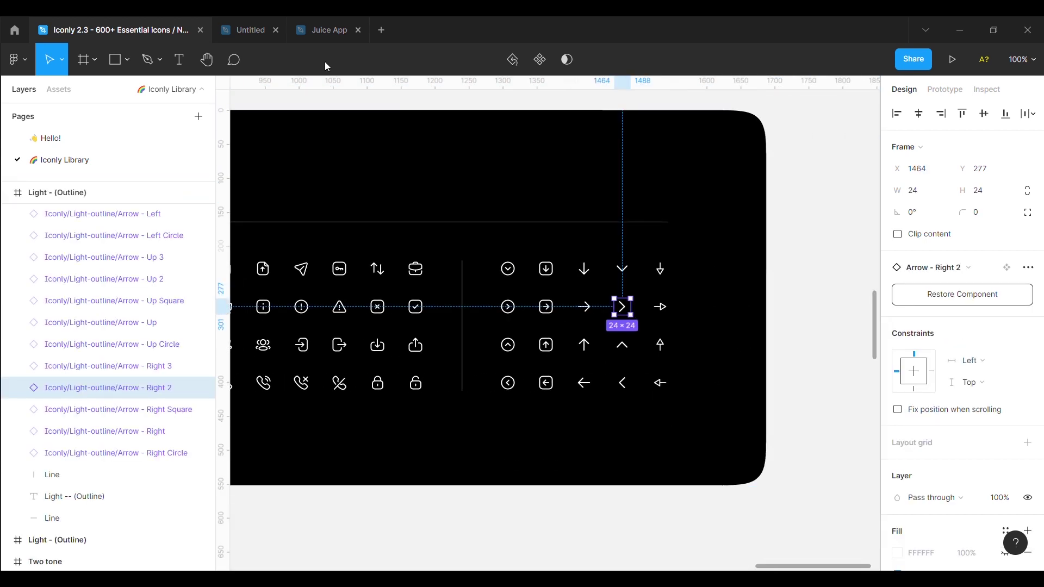
left_click(326, 31)
key("ctrl+v")
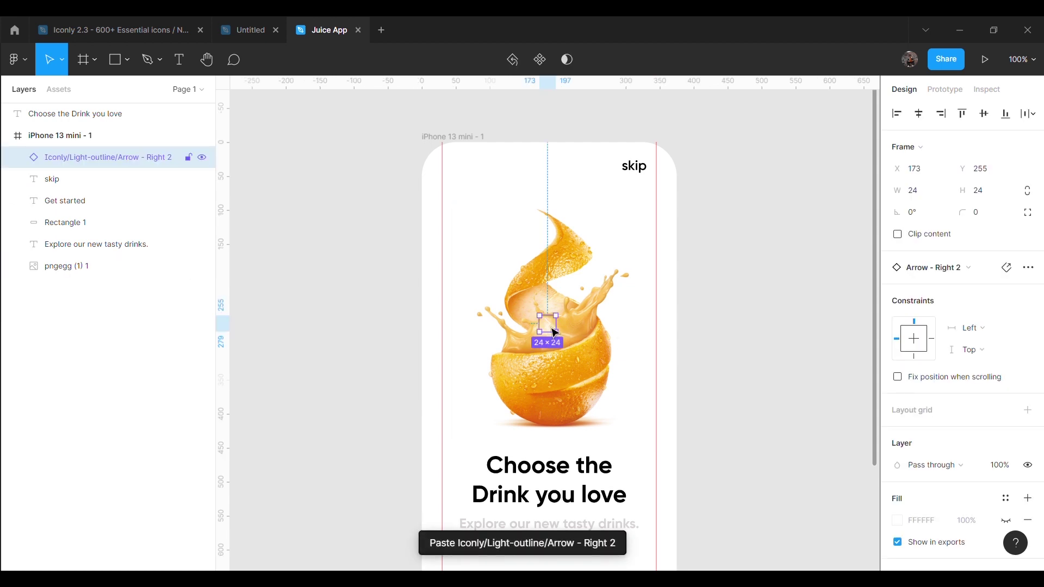
Recolour the arrow icon to 000000 and place it right after the skip label
left_click_drag(554, 333, 731, 318)
scroll(909, 473, "down", 3)
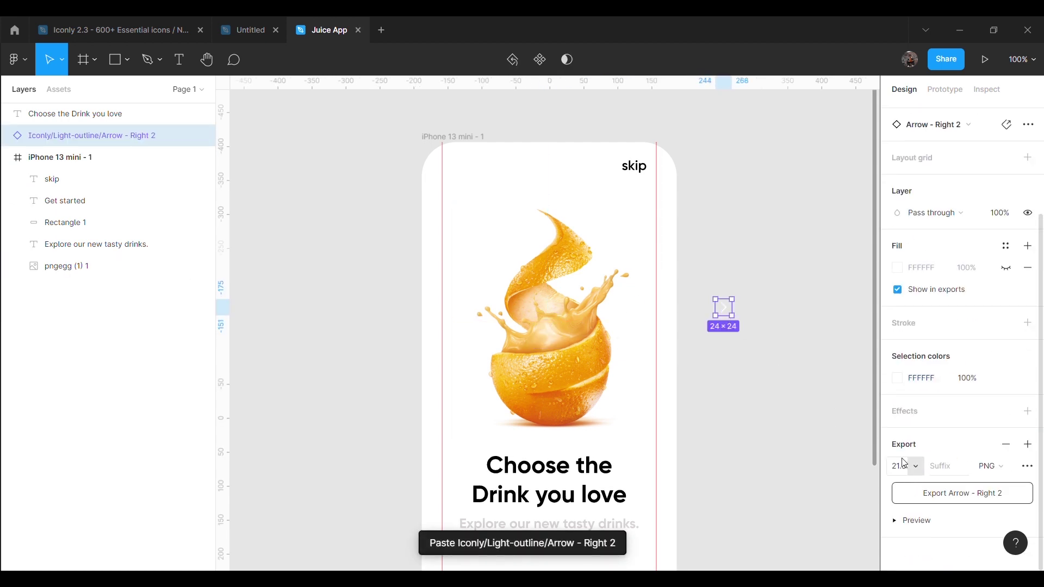
left_click(898, 378)
type("000000")
left_click(779, 285)
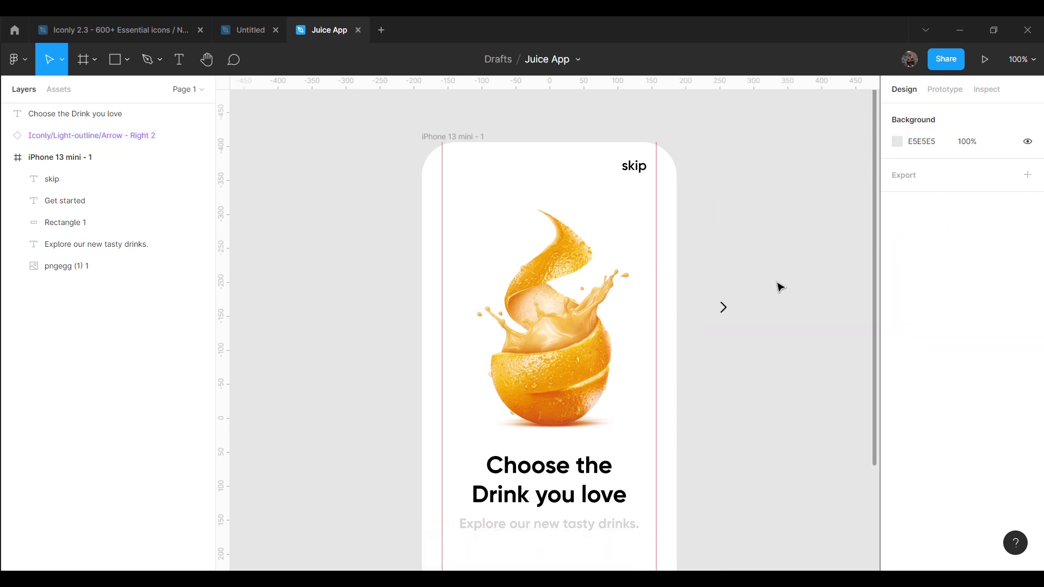
left_click(730, 313)
left_click_drag(731, 313, 665, 173)
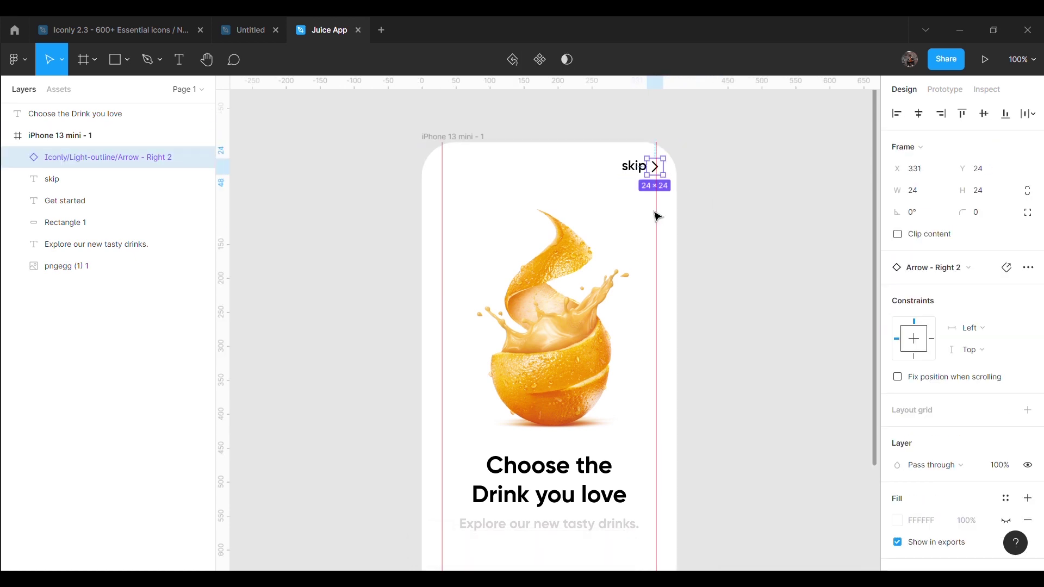
Line the skip text up beside the arrow and capitalise it to "Skip"
scroll(658, 214, "up", 5)
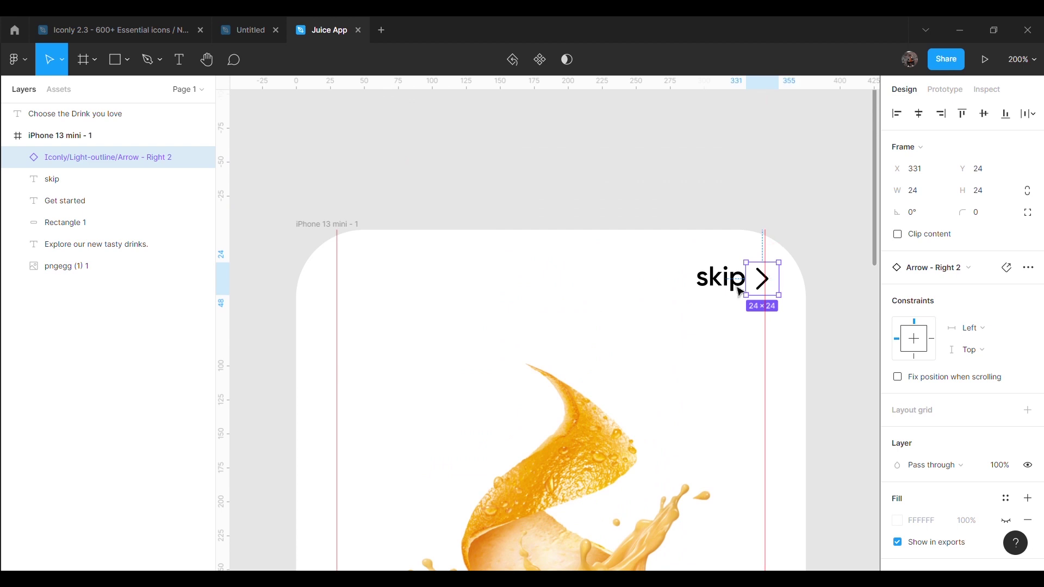
left_click(734, 289)
mouse_move(733, 289)
left_mouse_down()
mouse_move(723, 288)
mouse_move(761, 295)
left_mouse_up()
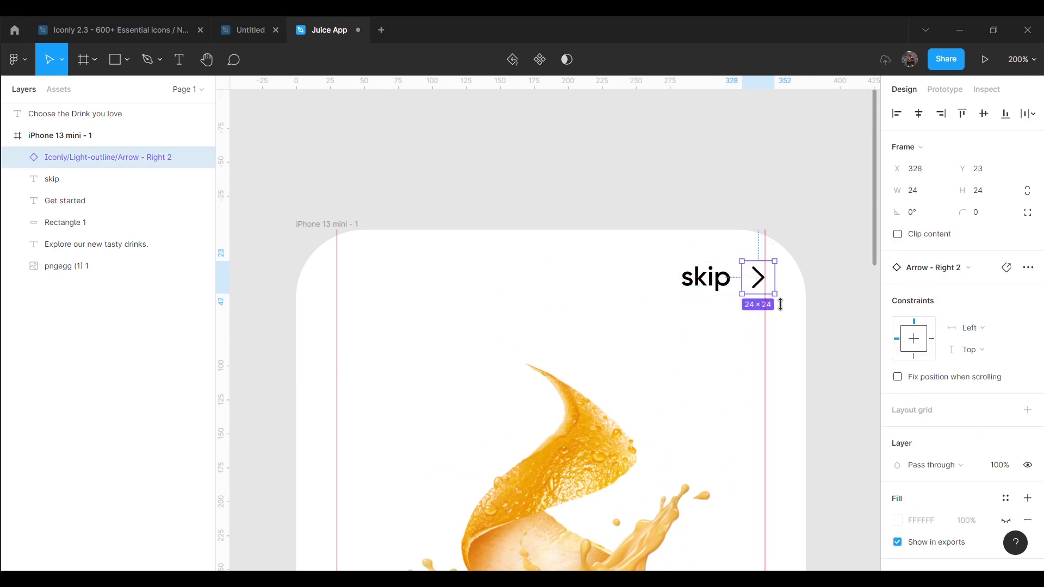
left_click(737, 296)
left_click_drag(729, 291, 732, 295)
key("Right")
key("Right")
key("Right")
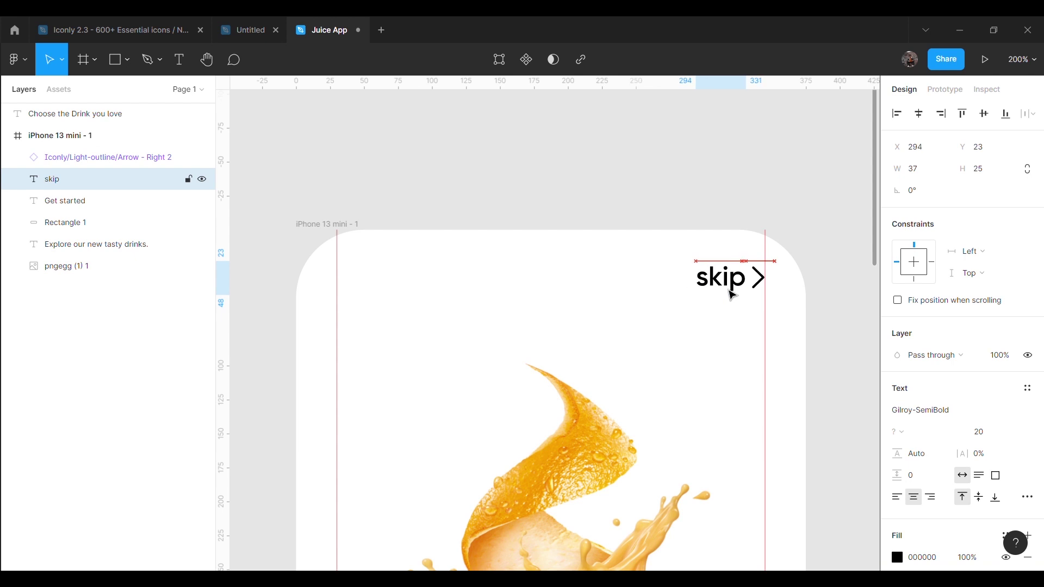
left_click(786, 305)
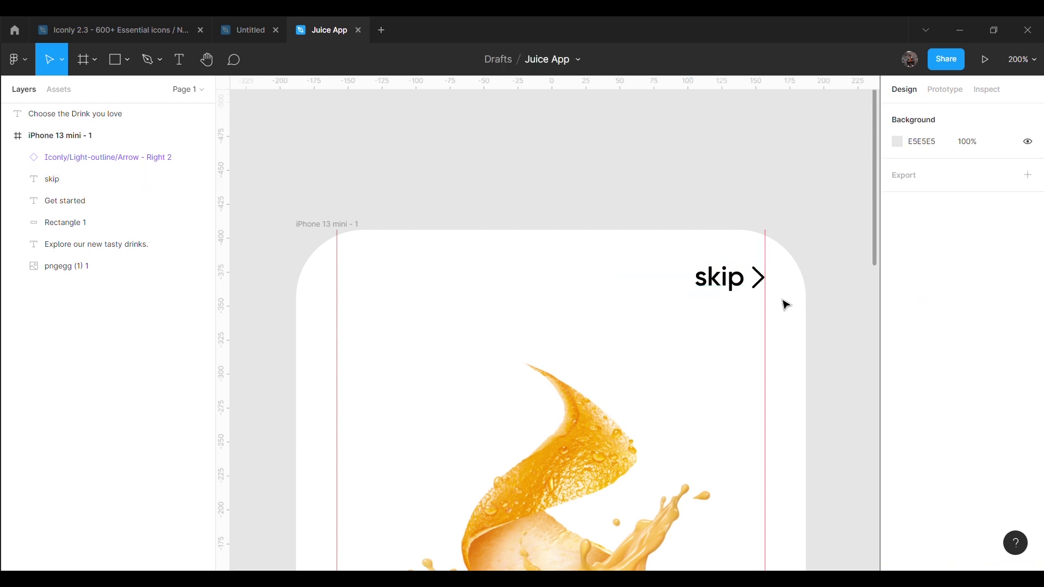
left_click(736, 282)
left_click(828, 313)
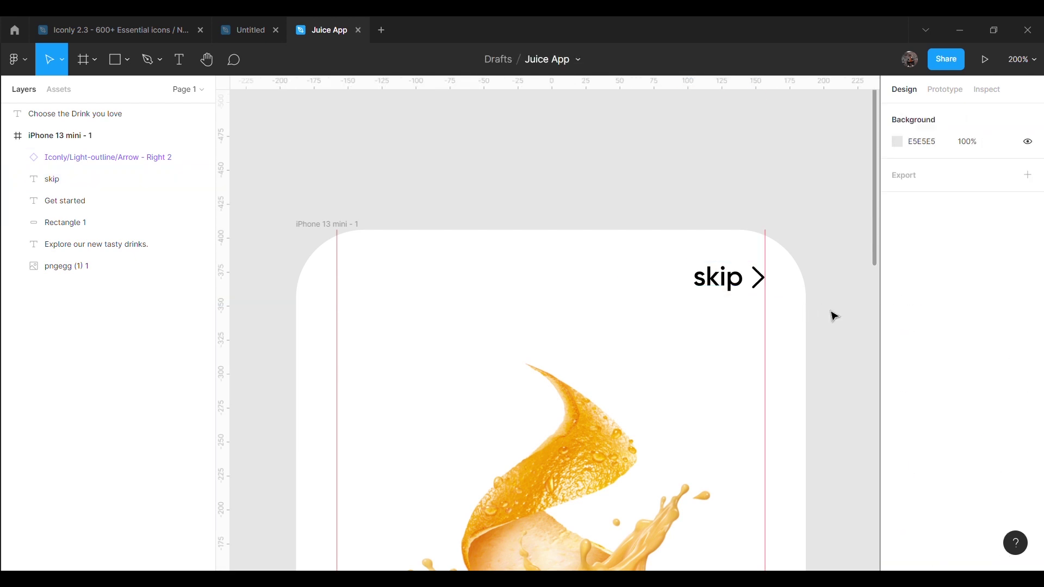
key("minus")
left_click(634, 311)
type("S")
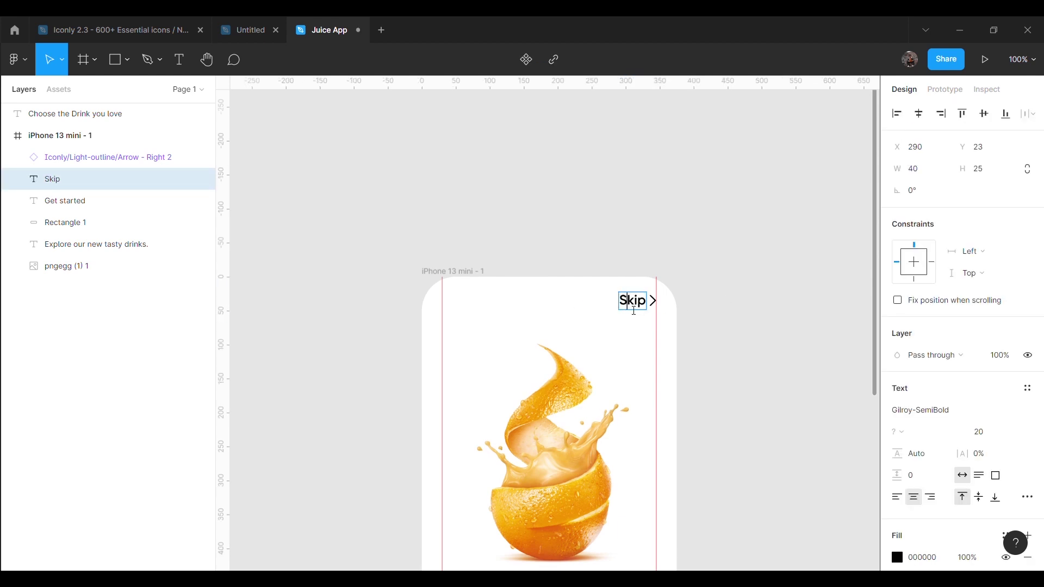
left_click(713, 331)
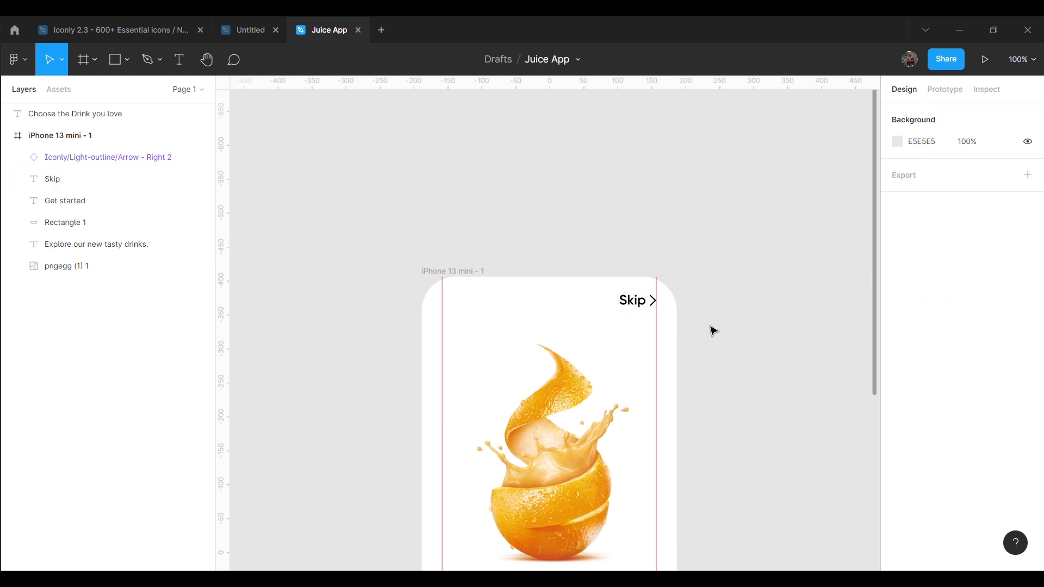
Group the Skip label and arrow as Group 1 and nudge it down slightly
left_click(643, 307)
left_click(85, 160, "shift")
key("ctrl+g")
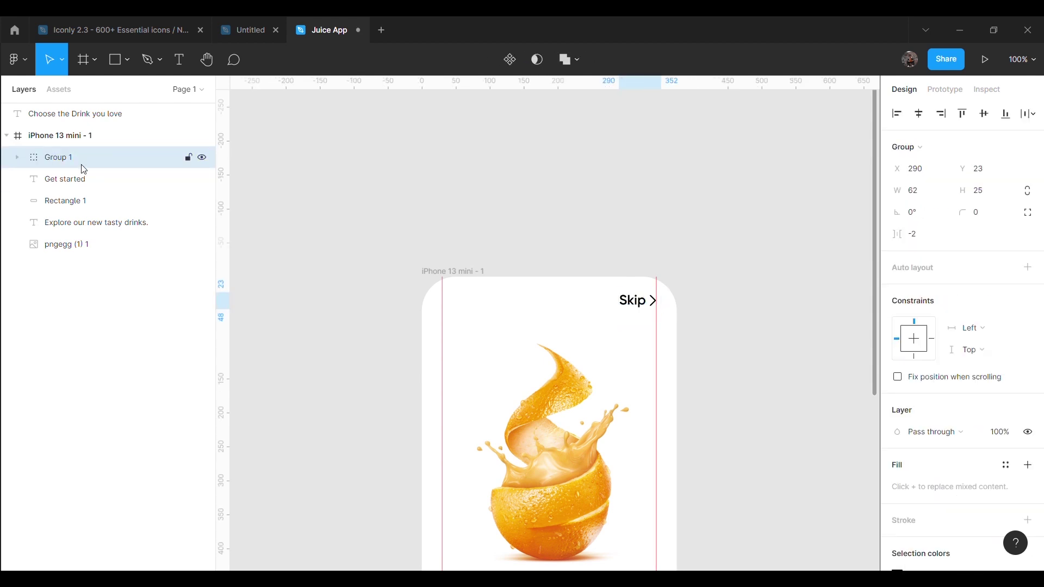
key("Down")
key("Down")
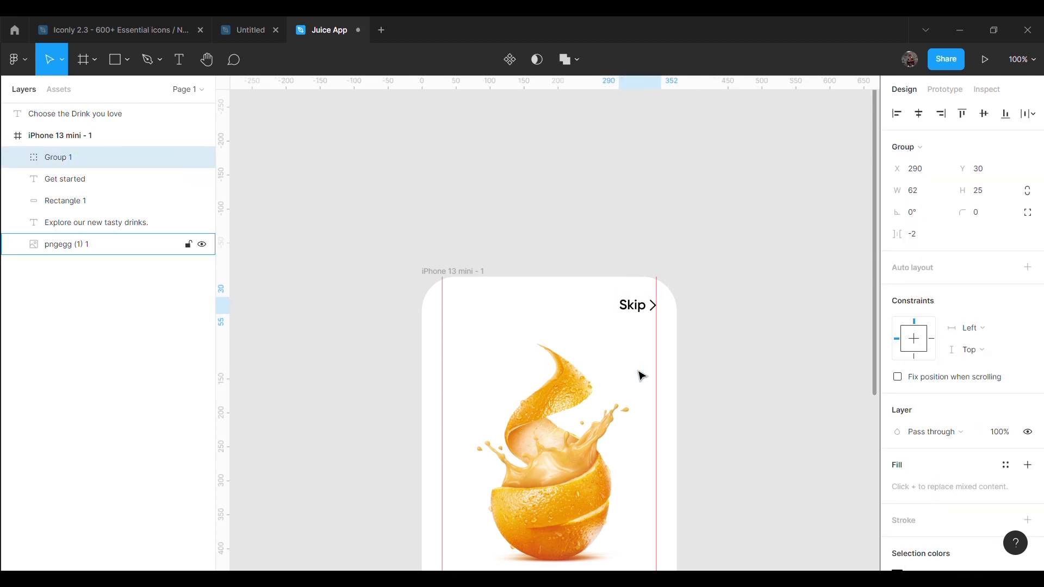
left_click(761, 358)
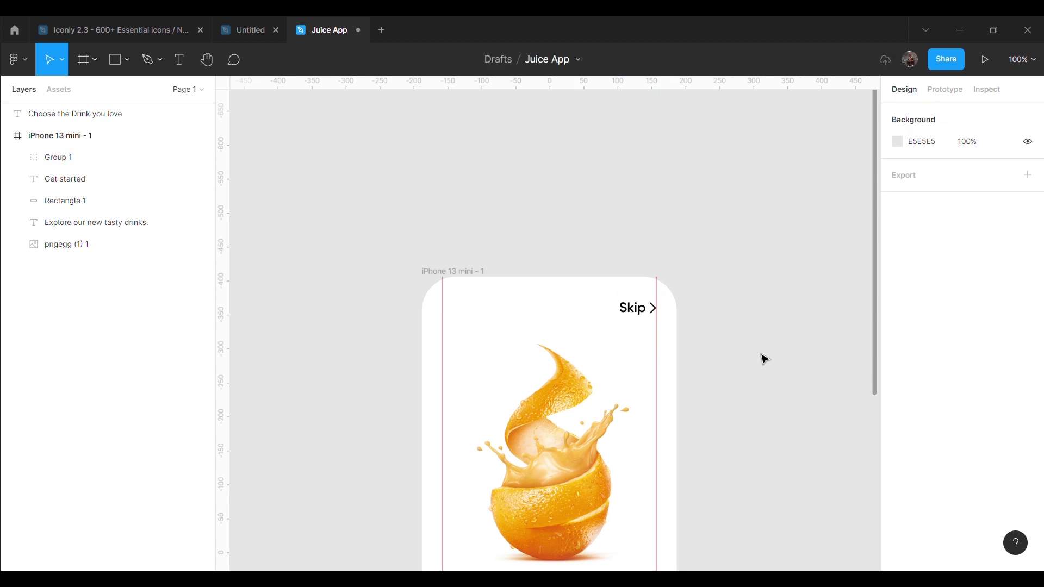
left_click(113, 117)
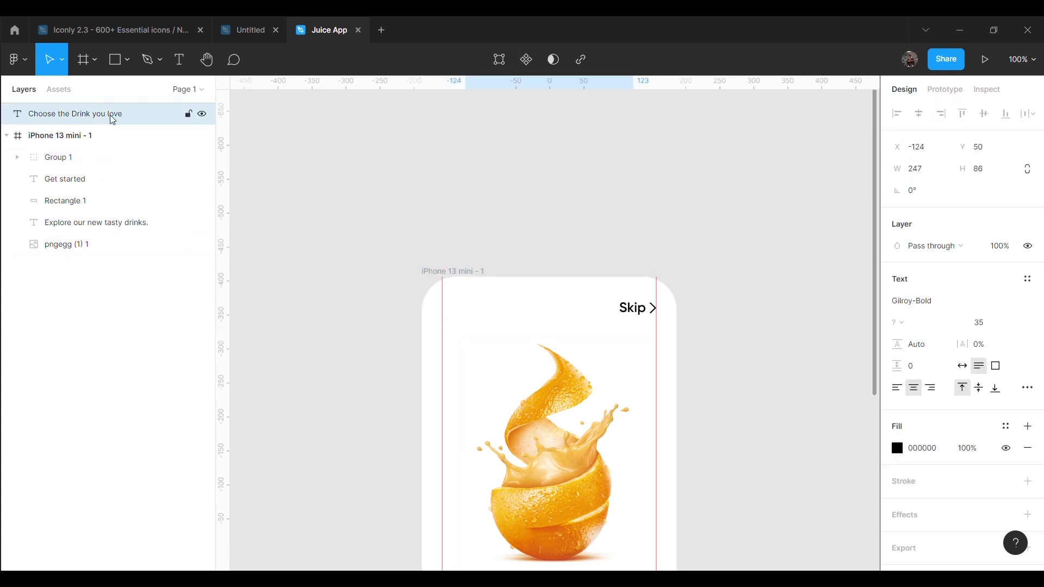
Move the "Choose the Drink you love" heading layer into the phone frame
left_click_drag(113, 118, 108, 146)
left_click(373, 195)
scroll(772, 355, "down", 2)
scroll(775, 356, "down", 5)
scroll(774, 356, "down", 1)
scroll(769, 377, "down", 4)
scroll(771, 381, "up", 2)
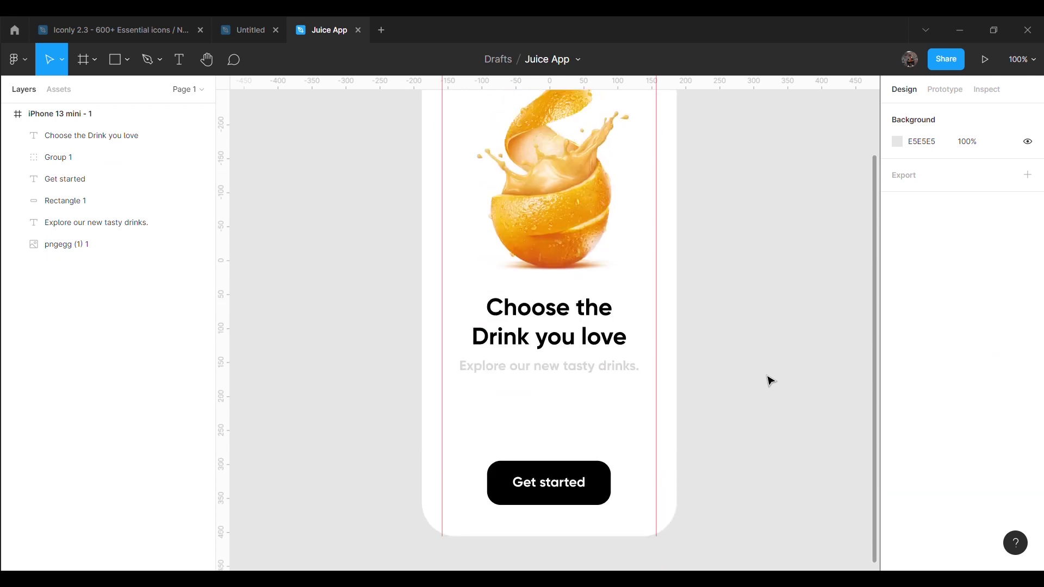
scroll(695, 374, "up", 2)
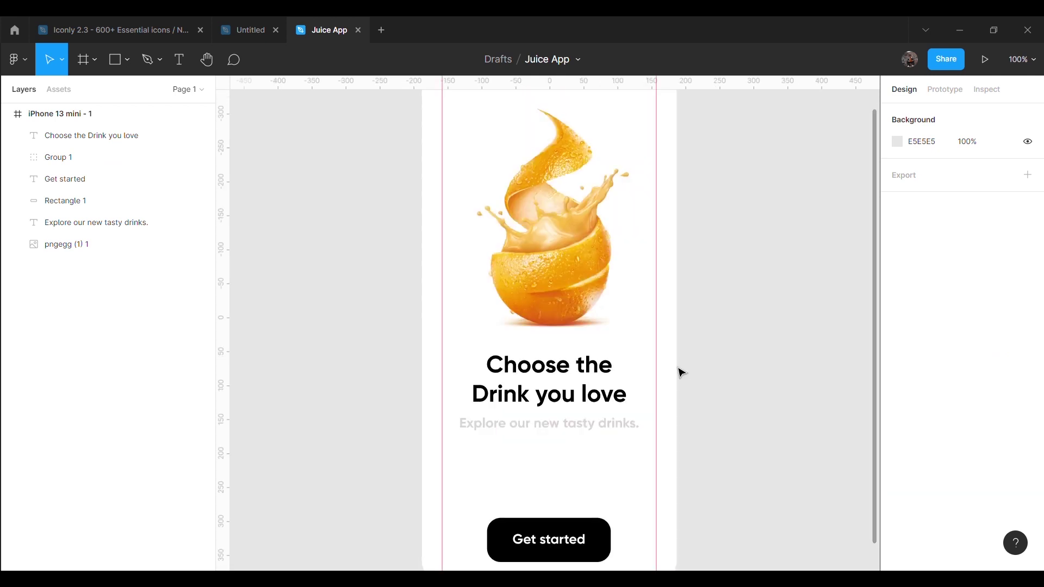
Group the heading with the "Explore our new tasty drinks." subtitle and nudge the group down
left_click(91, 136)
left_click(82, 224, "shift")
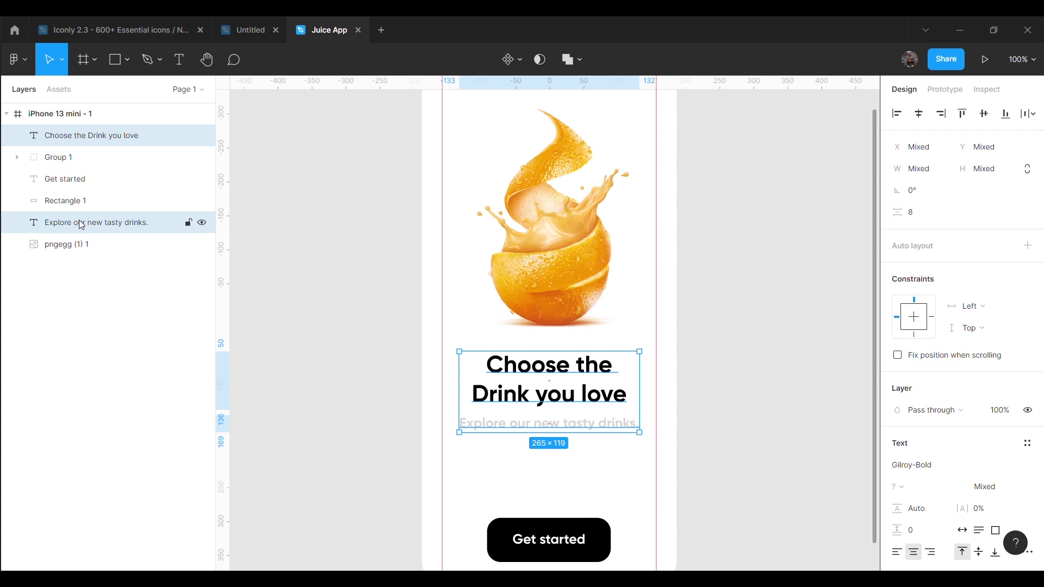
key("ctrl+g")
key("shift+Down")
key("Down")
key("Down")
key("Down")
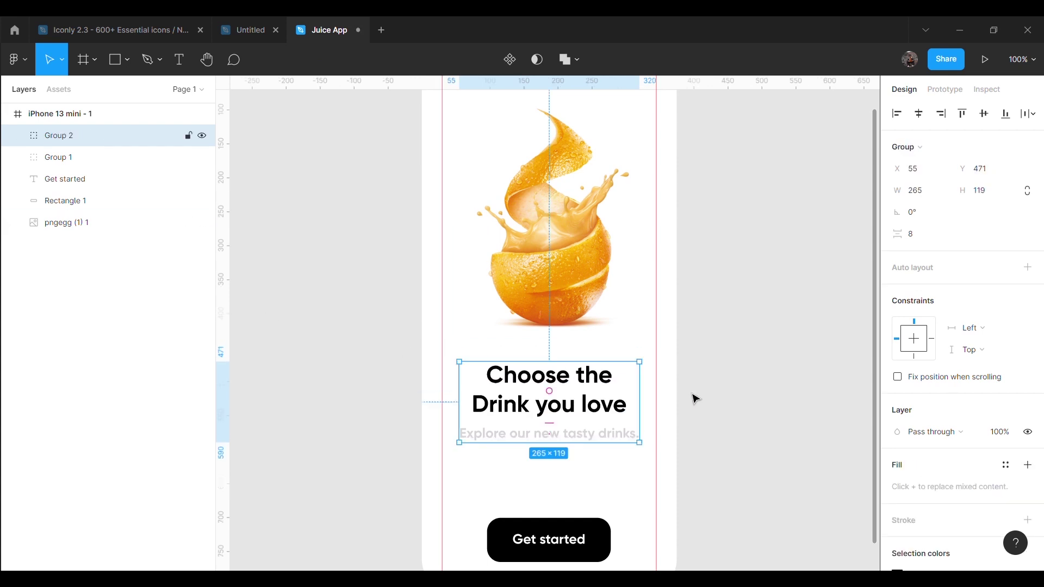
scroll(692, 399, "up", 3)
scroll(595, 329, "down", 5)
key("Down")
key("Down")
key("Down")
key("Down")
left_click(764, 363)
Enlarge the orange juice image to about 312×393 and move the heading group down about 10 px
scroll(582, 191, "up", 3)
left_click(582, 191)
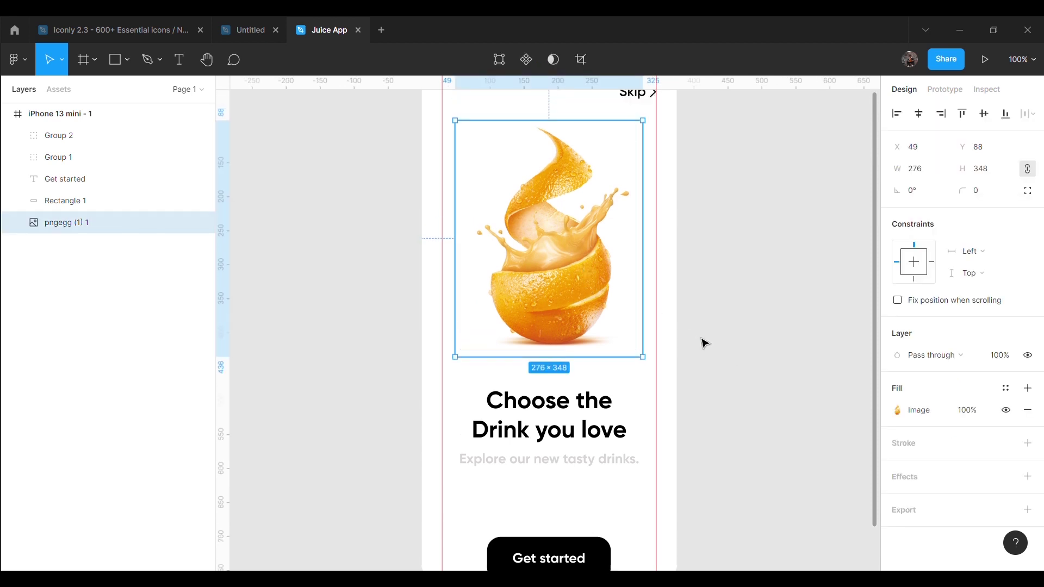
scroll(609, 404, "up", 1)
left_click_drag(609, 404, 612, 430)
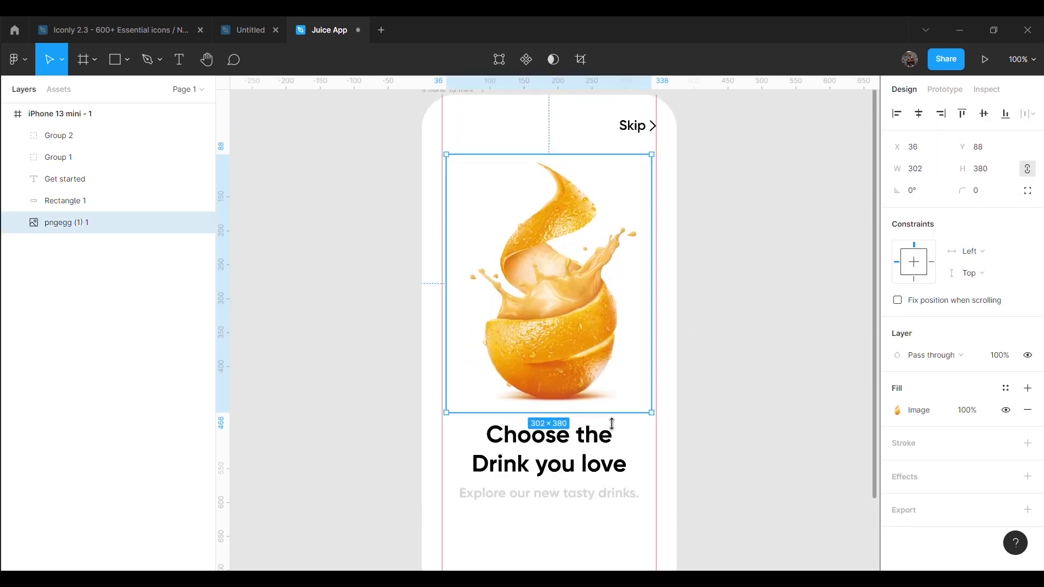
left_click(739, 429)
scroll(739, 419, "down", 3)
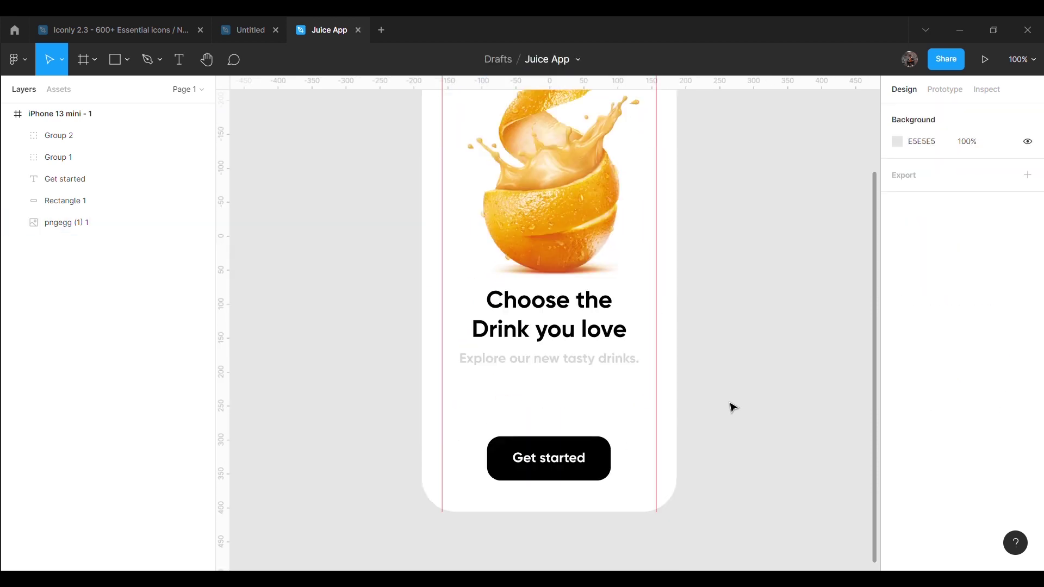
left_click(580, 332)
left_click_drag(583, 336, 582, 341)
left_click(796, 350)
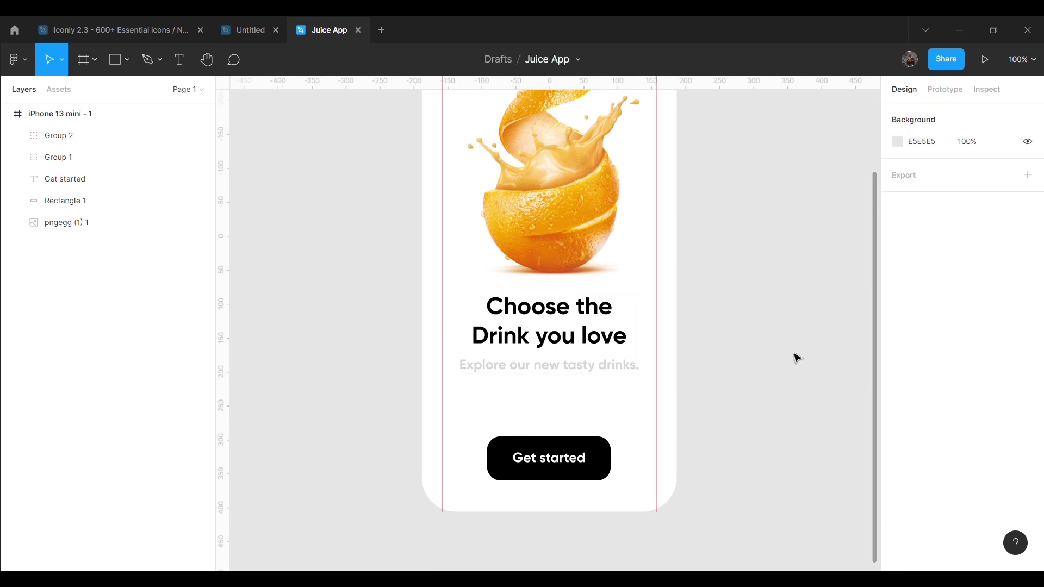
key("minus")
scroll(784, 353, "up", 1)
Enlarge the orange image further to 354×445 near the screen top
left_click(523, 196)
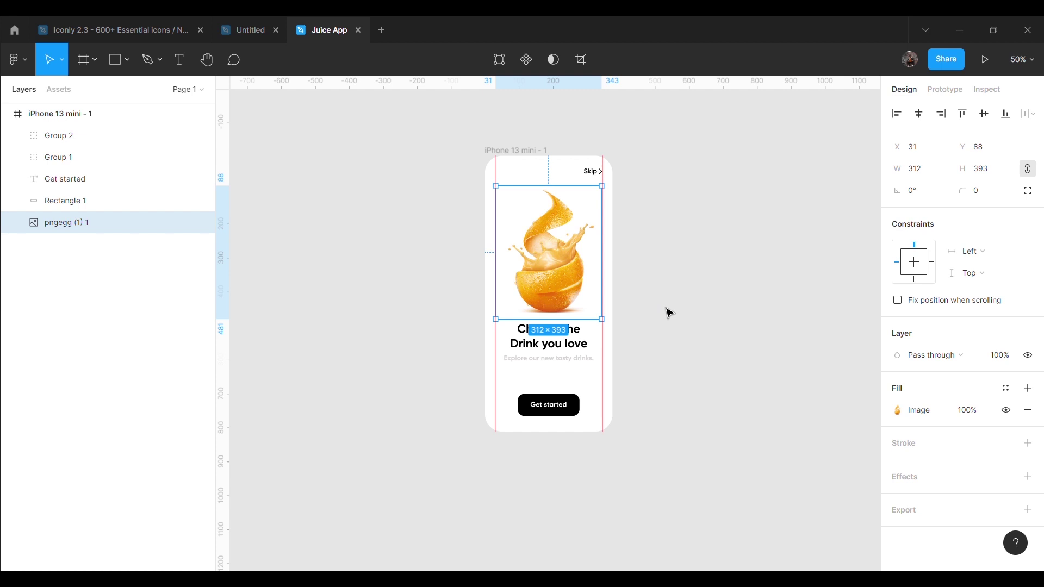
left_click(730, 384)
scroll(729, 381, "down", 2)
scroll(653, 359, "up", 1)
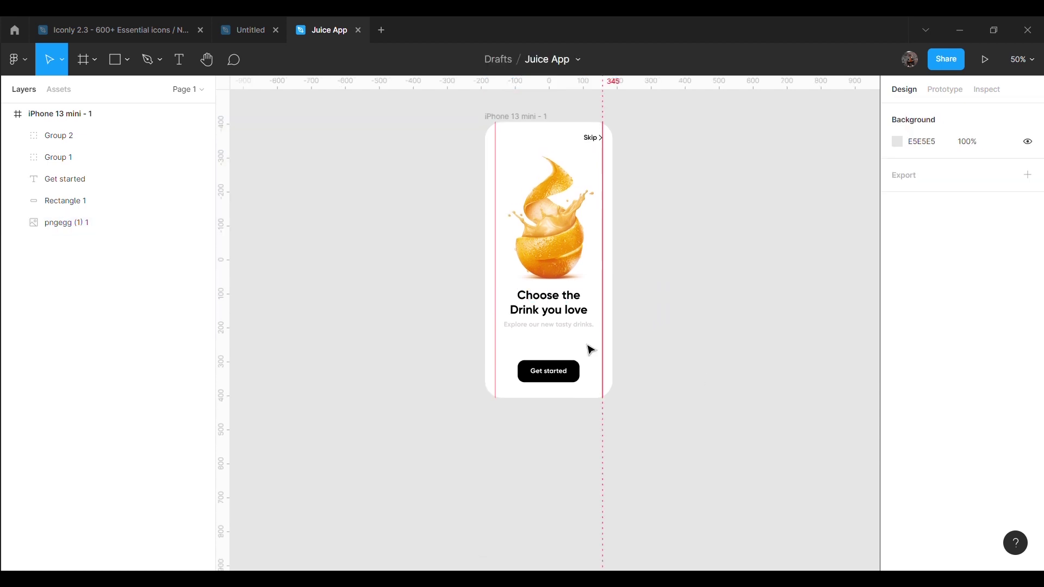
left_click(575, 324)
left_click(584, 281)
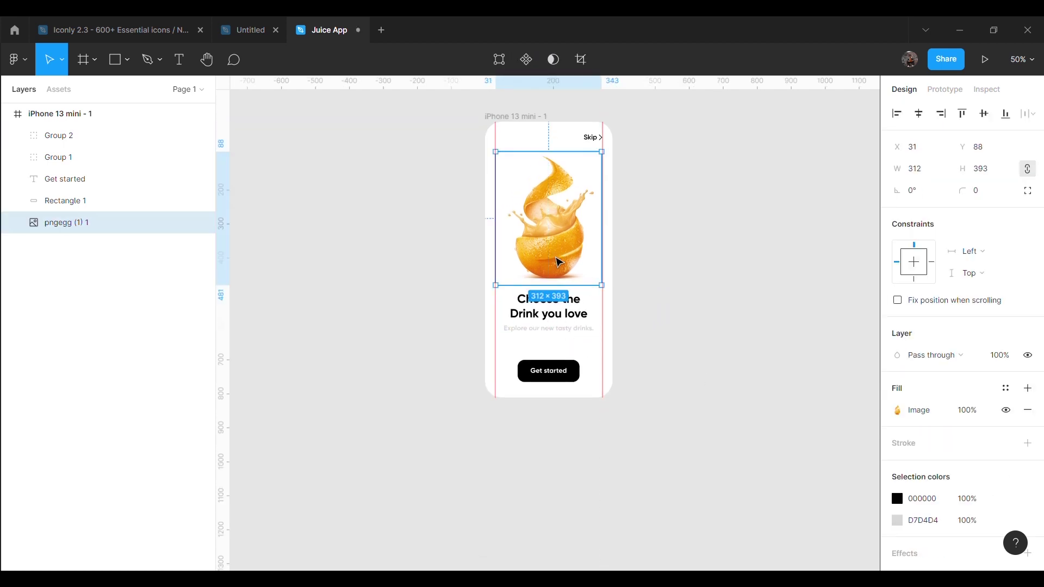
left_click_drag(594, 296, 595, 311)
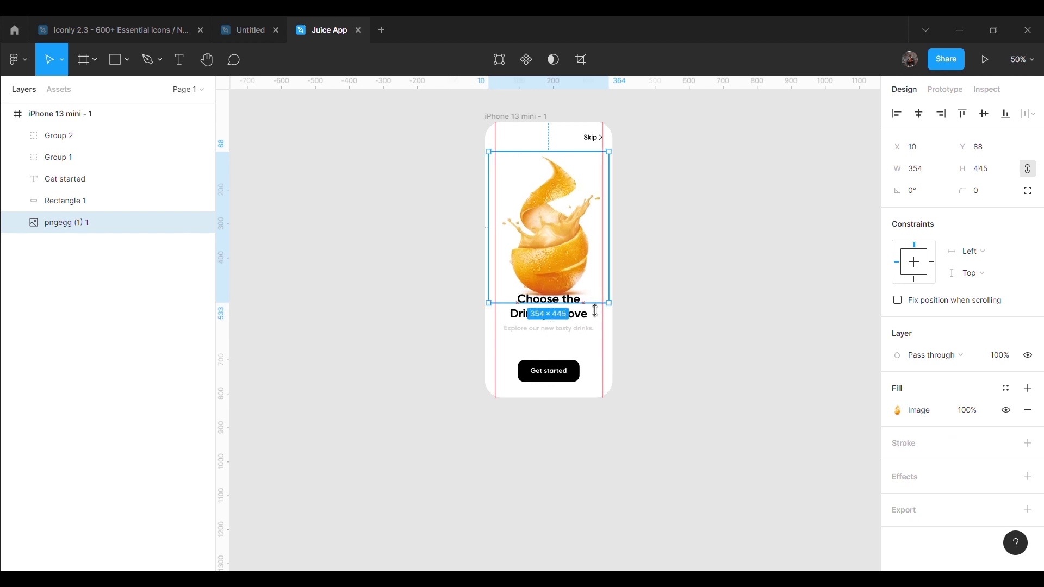
left_click(674, 345)
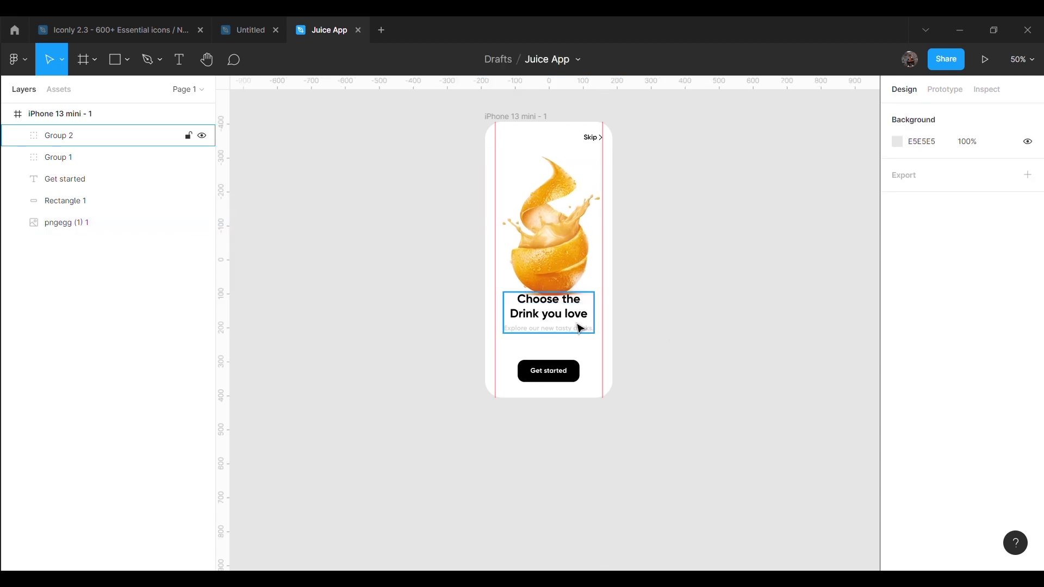
Fine-tune the heading group's position and pan to bring the iPhone 13 mini - 1 frame into view
left_click(580, 326)
left_click(567, 244)
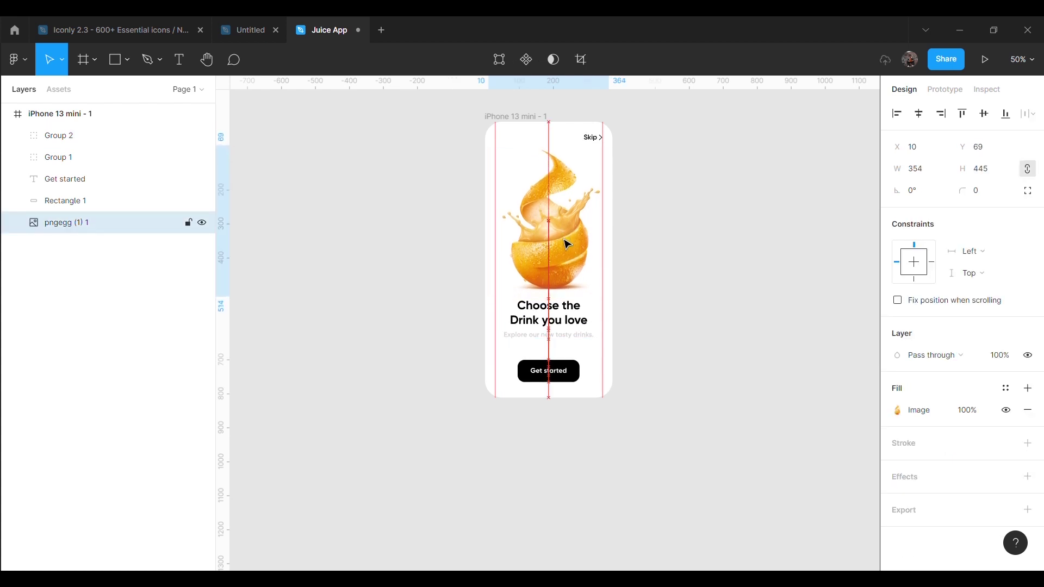
left_click(706, 328)
left_click(571, 334)
key("Up")
key("Up")
key("Up")
key("ctrl+z")
key("ctrl+z")
key("ctrl+z")
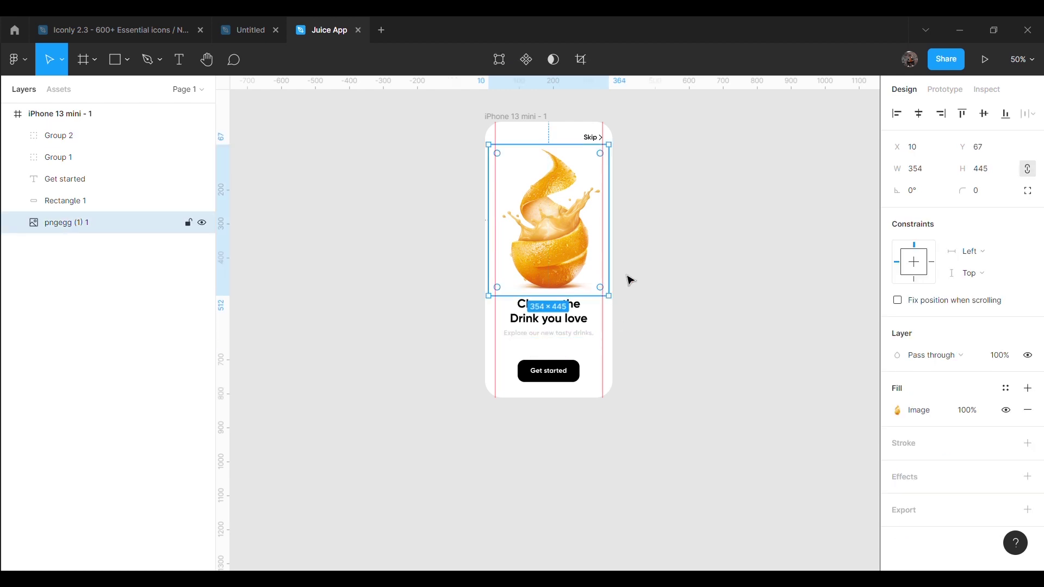
left_click(737, 303)
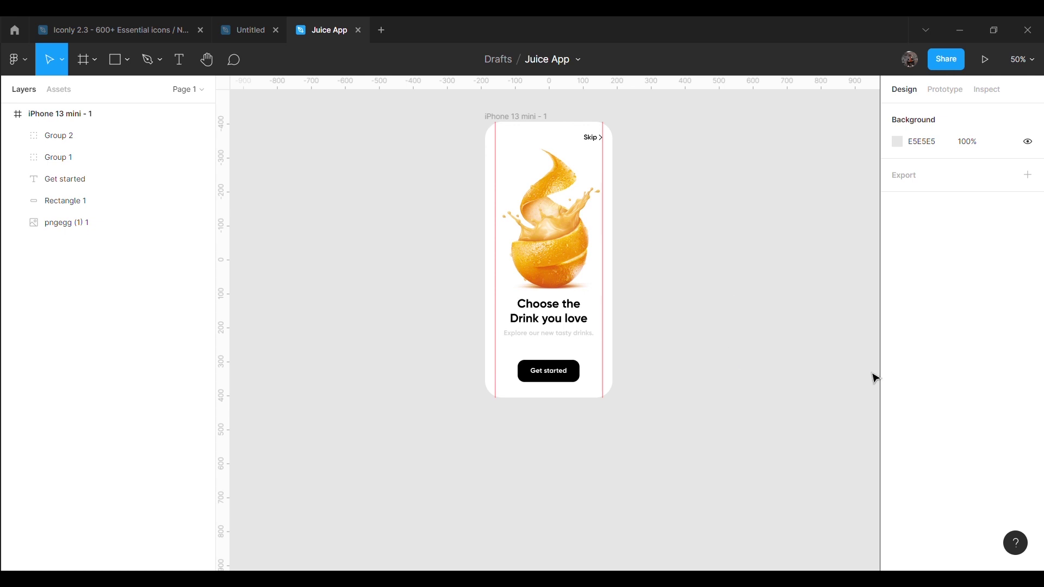
left_click_drag(875, 379, 932, 364)
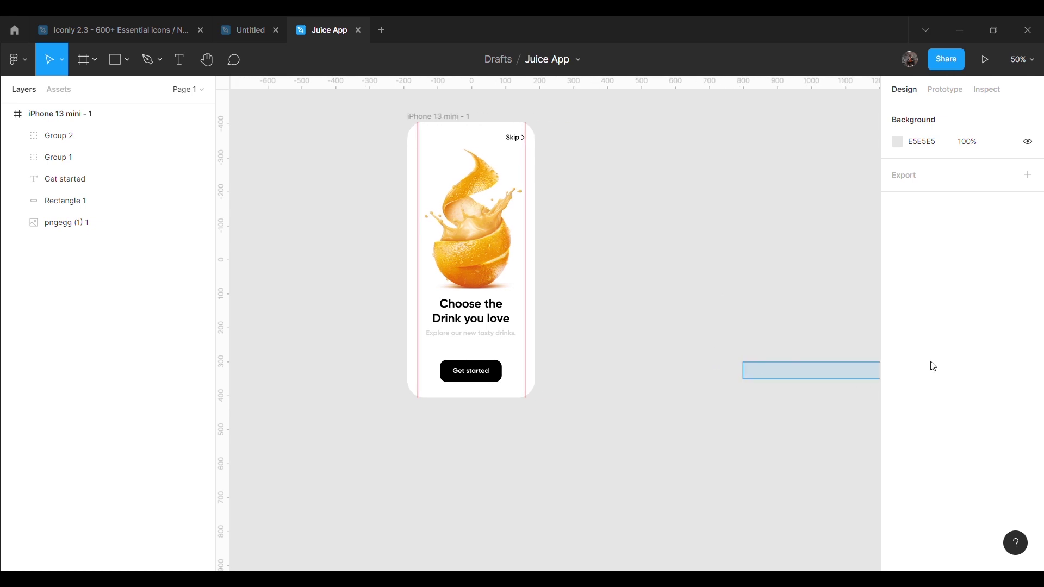
left_click(6, 119)
left_click(94, 60)
Add a 375×812 iPhone 13 mini frame beside the onboarding screen with corner radius 40
left_click(54, 90)
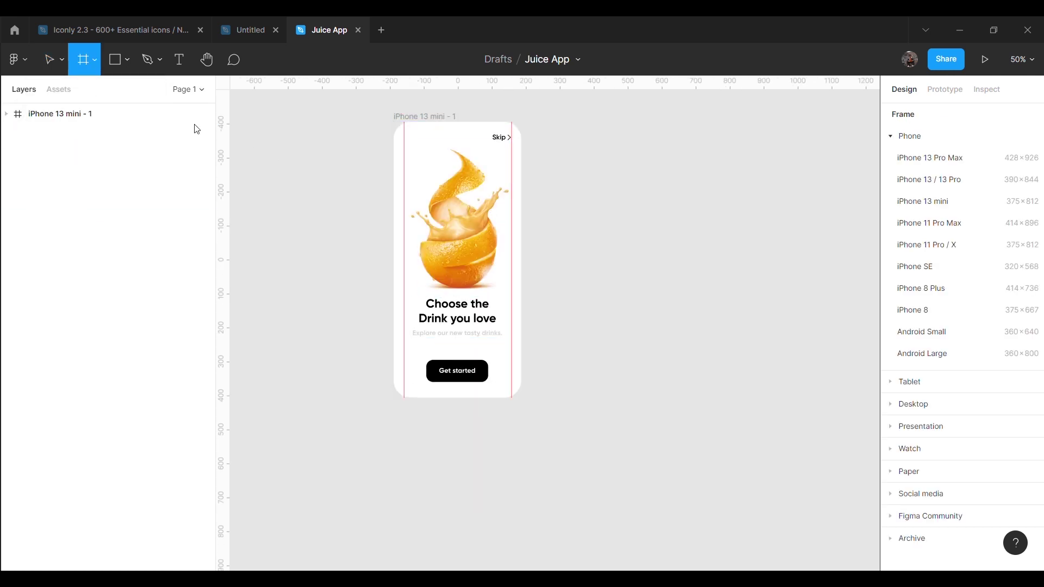
left_click(941, 191)
left_click_drag(609, 272, 640, 258)
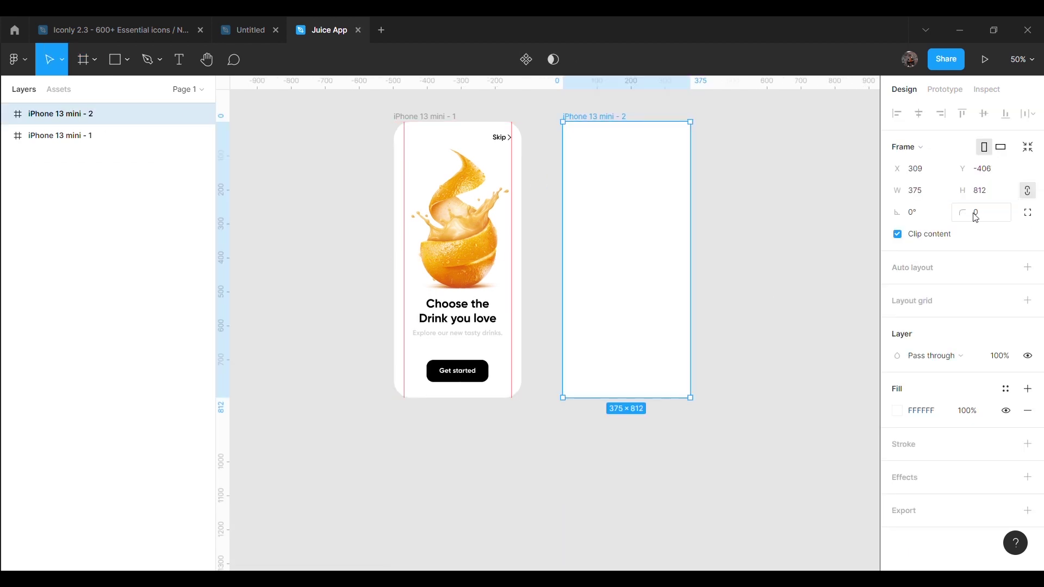
type("40")
key("Return")
left_click(802, 286)
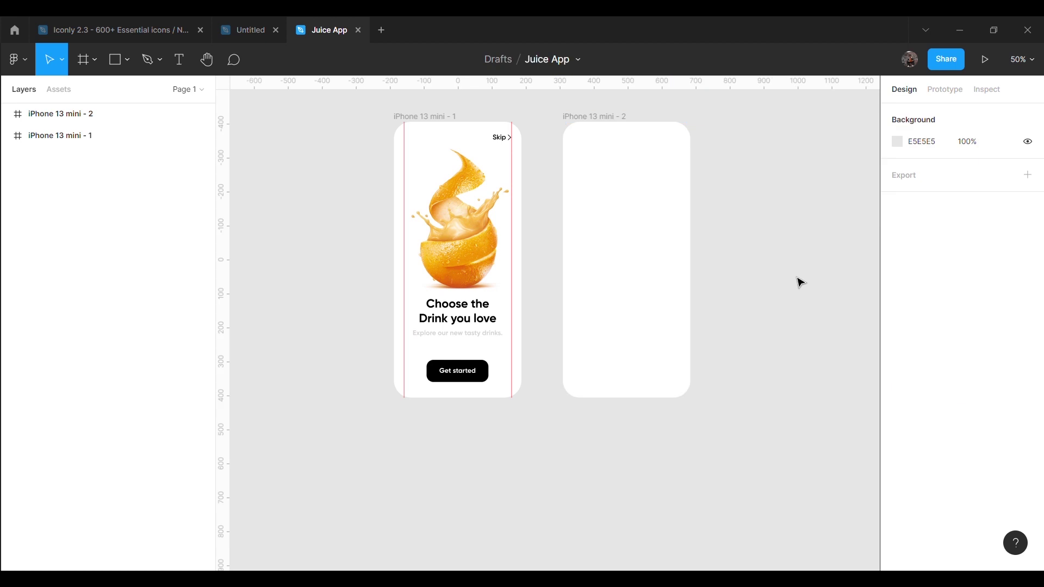
Drag two vertical guides to mark the second screen's left and right margins
scroll(802, 287, "up", 1)
scroll(803, 287, "up", 1)
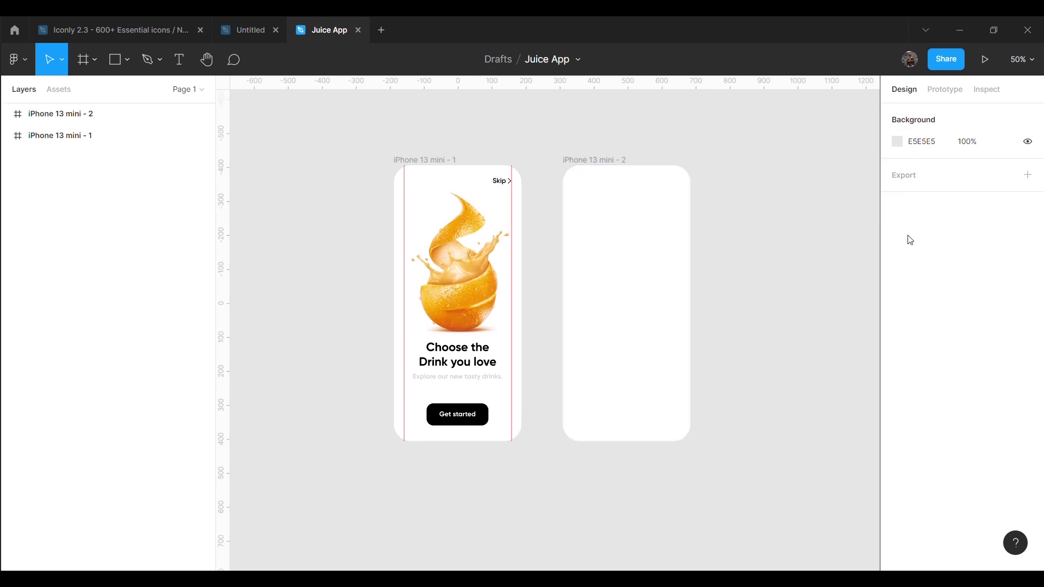
left_click_drag(224, 383, 582, 368)
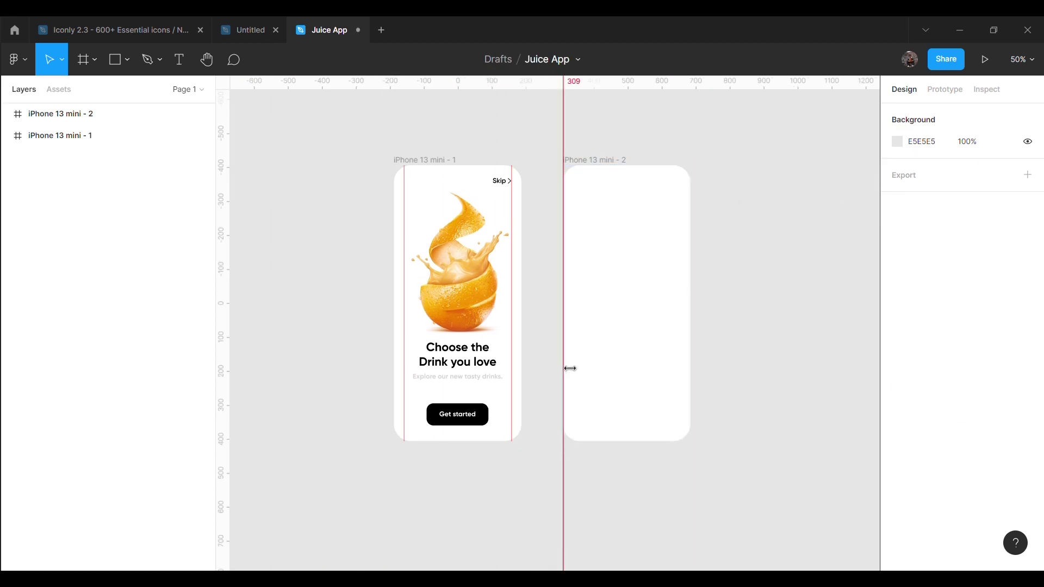
left_click_drag(582, 369, 581, 368)
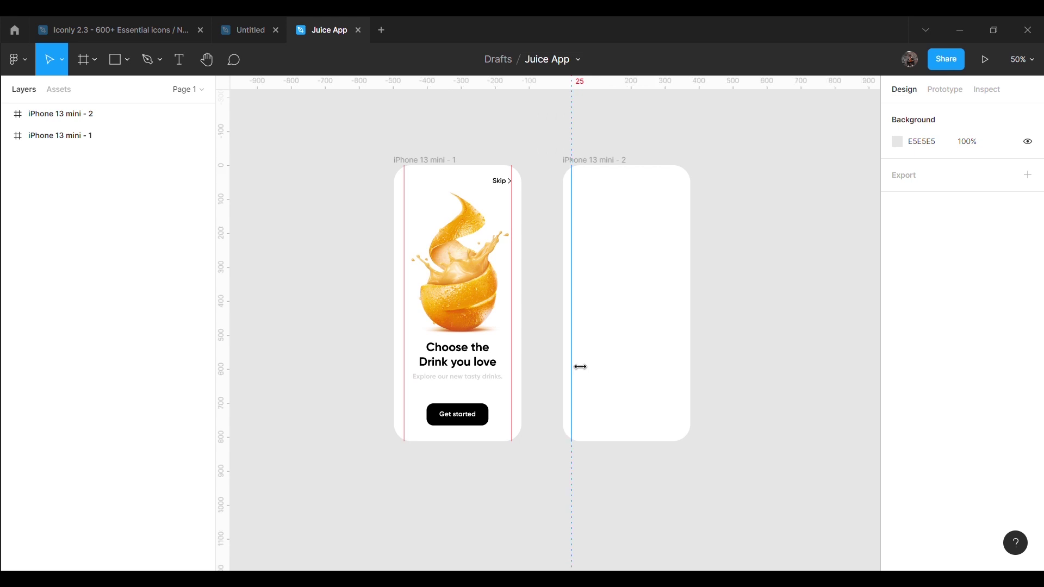
left_click_drag(224, 344, 689, 344)
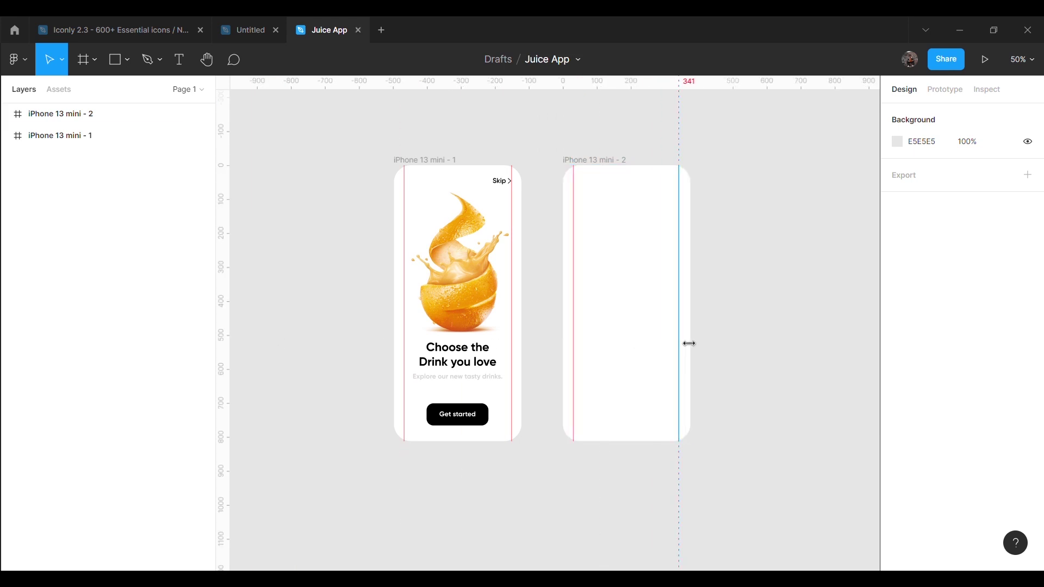
key("shift+0")
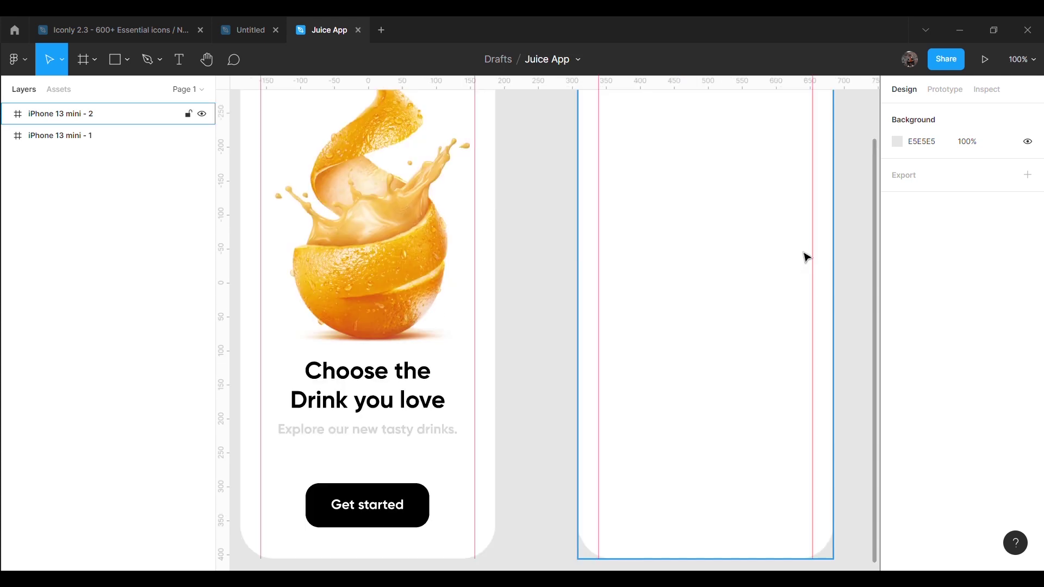
Paste the Juice Burst bottle image into the second screen and position it
scroll(802, 268, "up", 3)
scroll(849, 168, "right", 3)
scroll(850, 167, "up", 1)
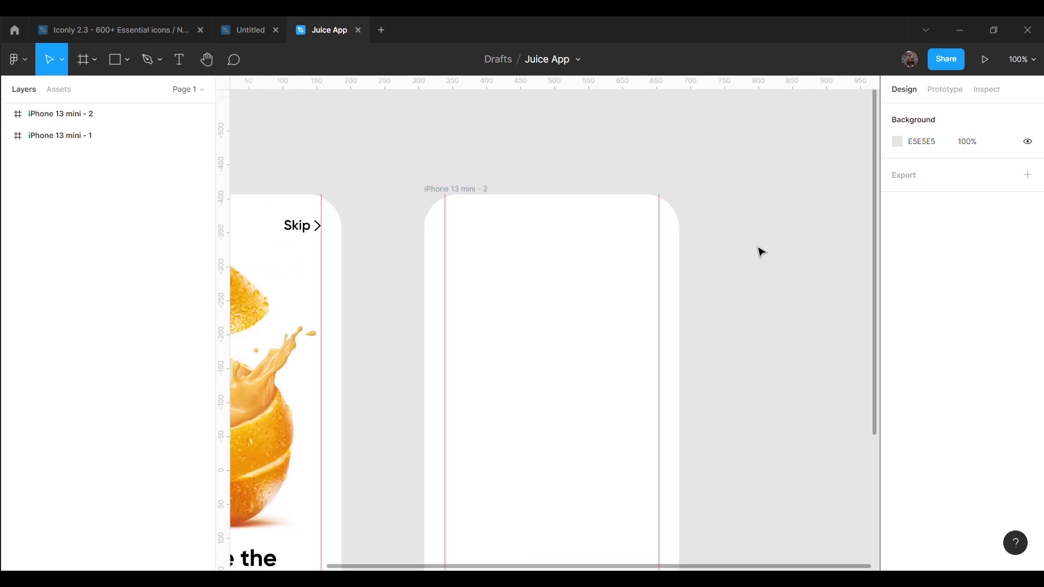
key("ctrl+v")
scroll(569, 489, "down", 2)
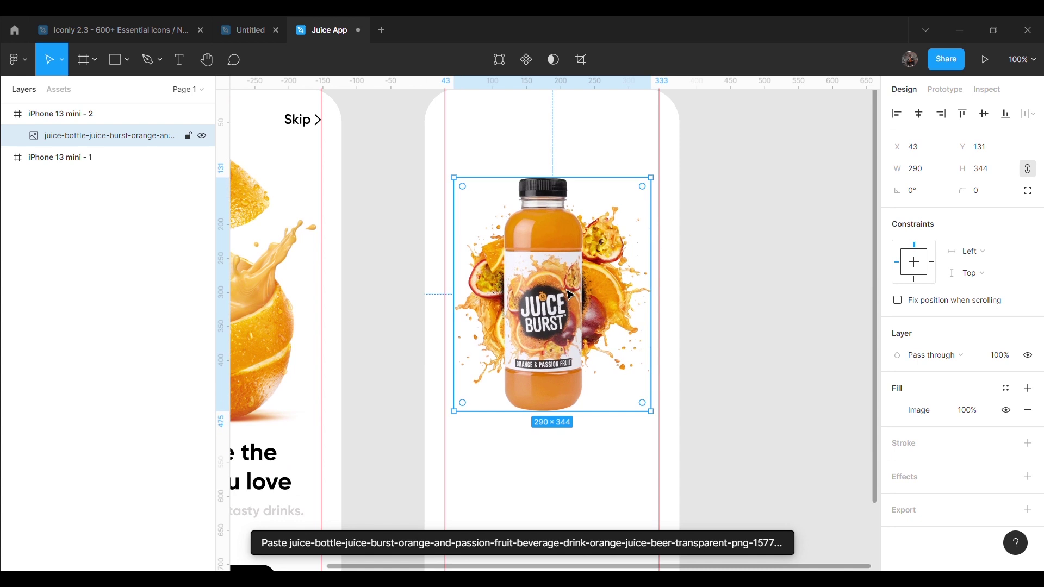
scroll(570, 293, "up", 2)
left_click_drag(567, 383, 567, 364)
left_click(685, 340)
left_click(649, 349)
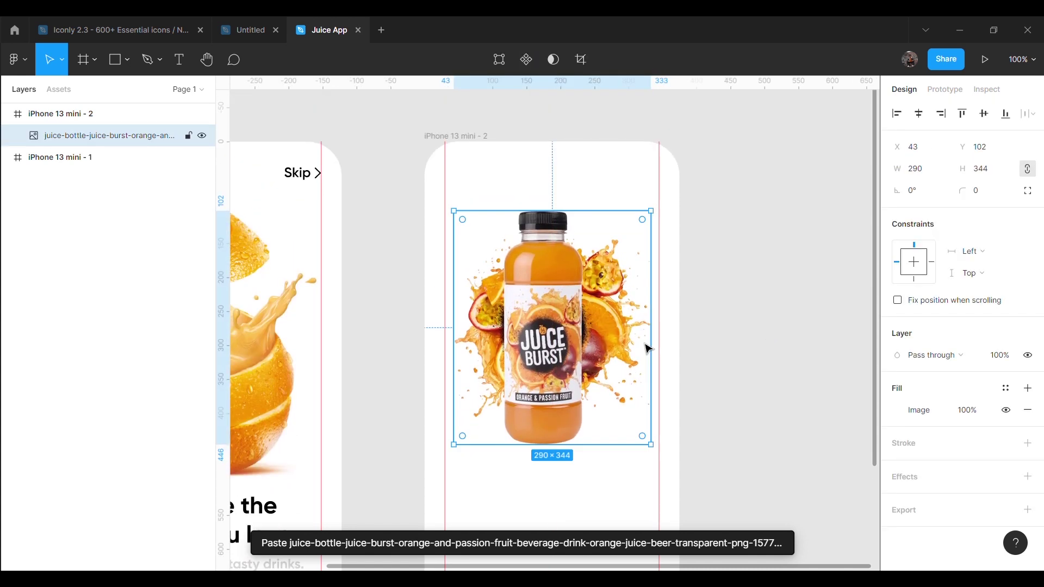
scroll(649, 348, "down", 3)
Add a "Mixed Fruit Juice" title at font size 28 beneath the bottle, on the left margin
key("t")
left_click(510, 292)
type("ixed Fruit Juice")
key("Escape")
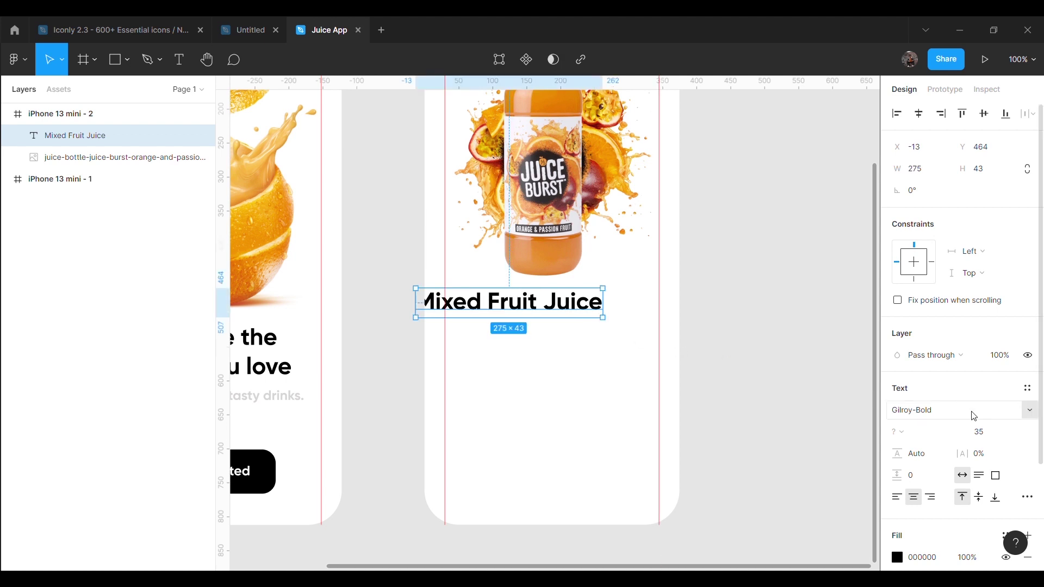
type("28")
key("Return")
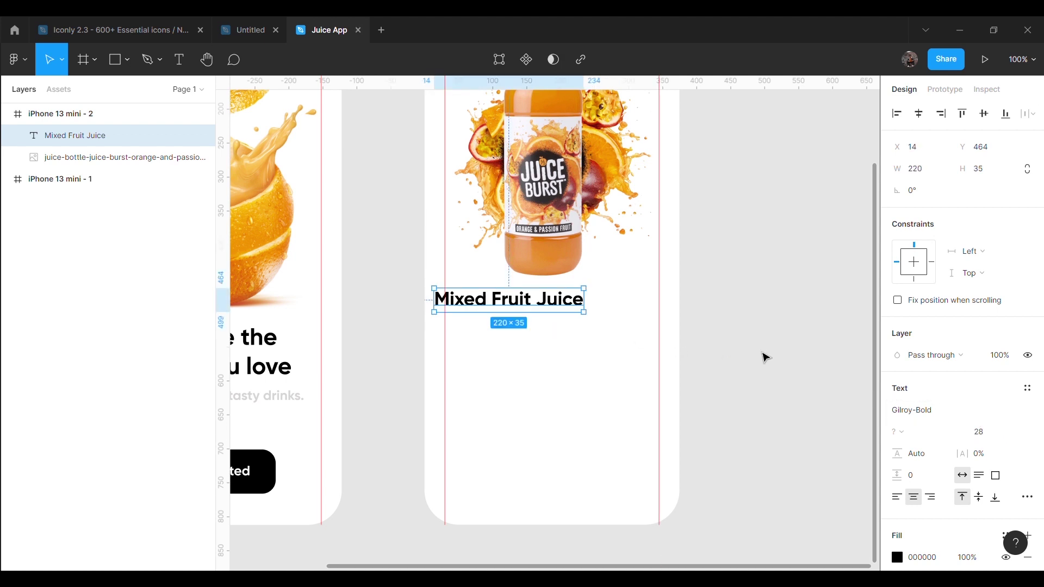
left_click_drag(516, 305, 523, 314)
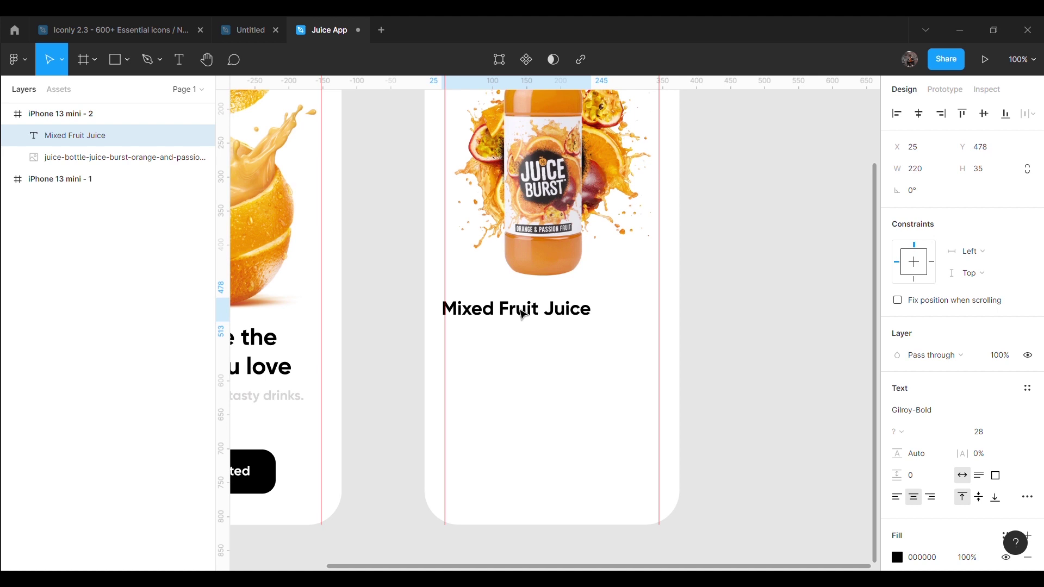
left_click_drag(523, 314, 524, 314)
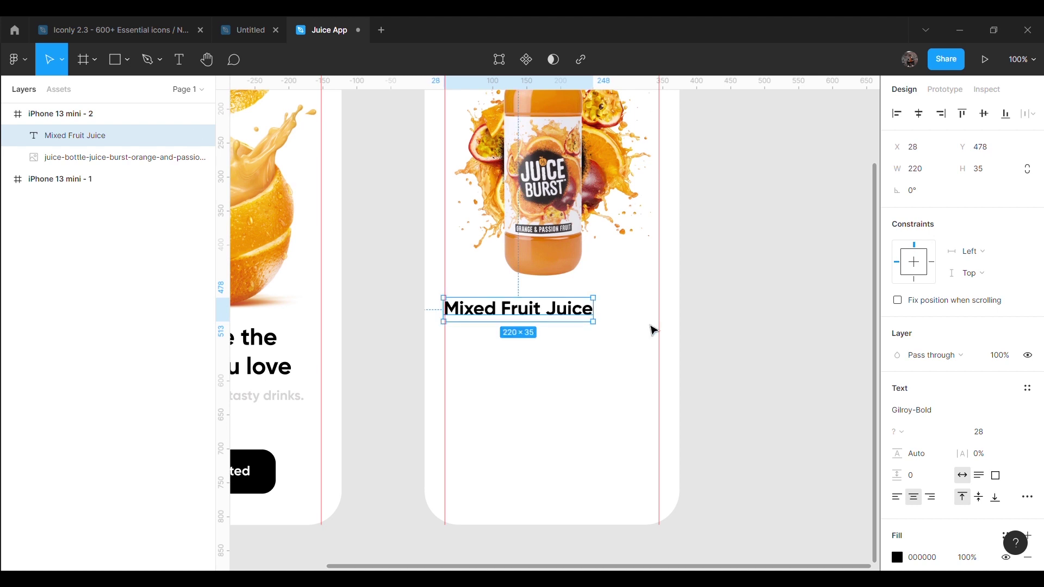
left_click(750, 327)
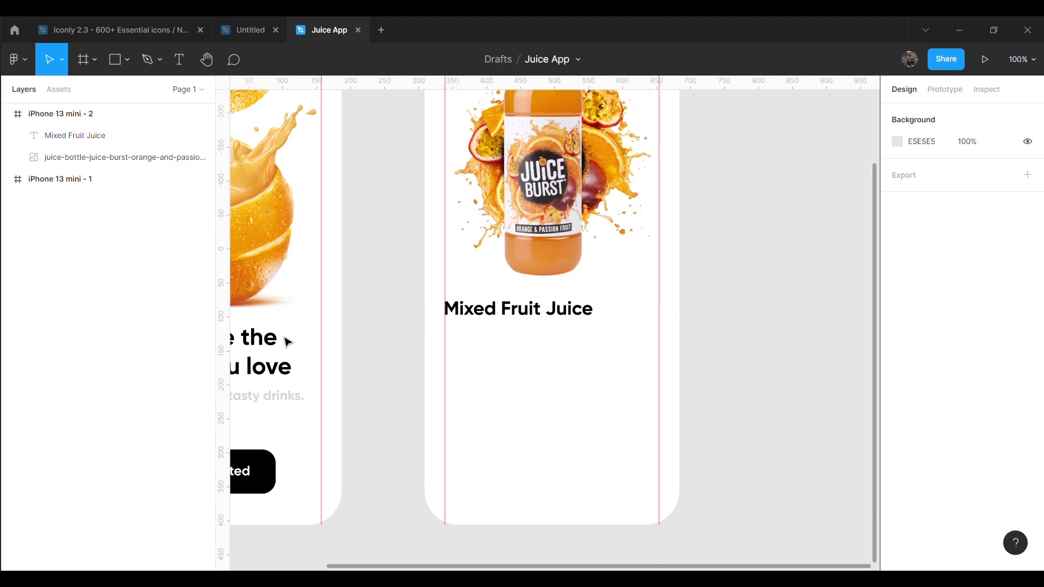
scroll(699, 345, "up", 3)
Paste the description paragraph below the Mixed Fruit Juice title and narrow it to width 315
scroll(700, 346, "down", 3)
key("ctrl+v")
left_click_drag(572, 337, 587, 376)
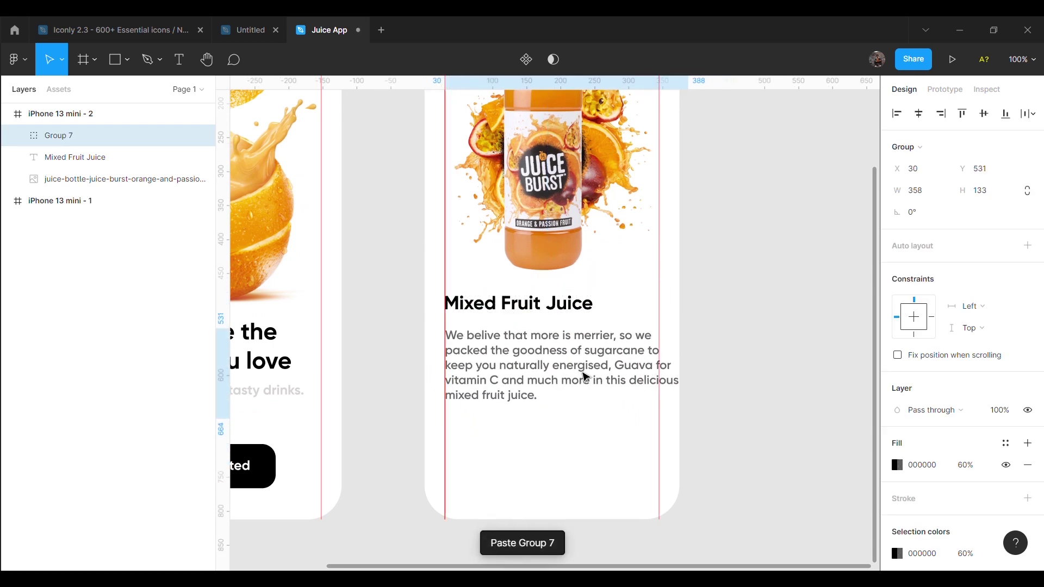
left_click_drag(688, 381, 660, 384)
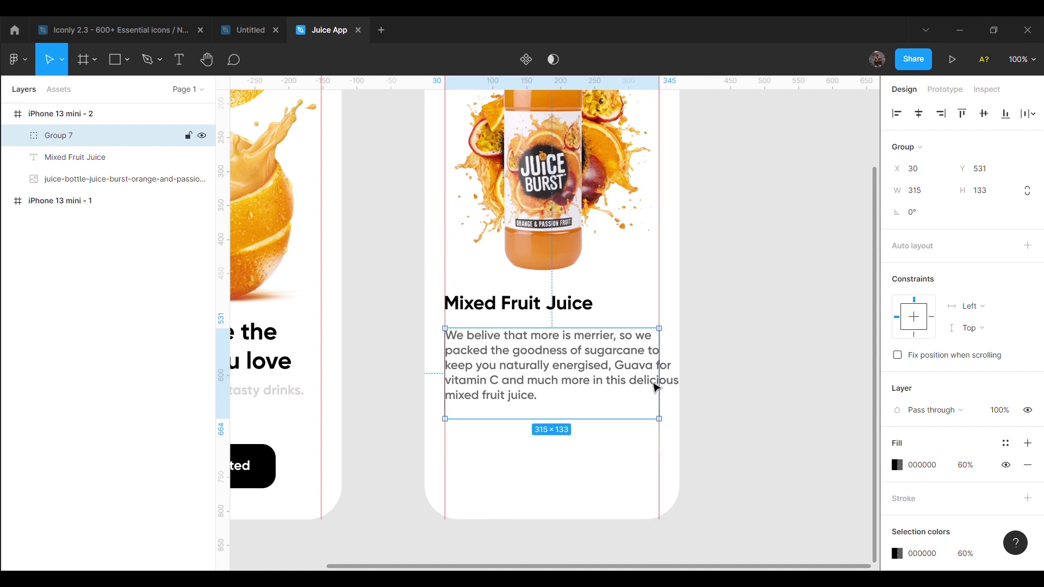
Try Gilroy-RegularItalic on the paragraph text, then revert it to Gilroy-SemiBold
left_click(19, 136)
left_click(54, 157)
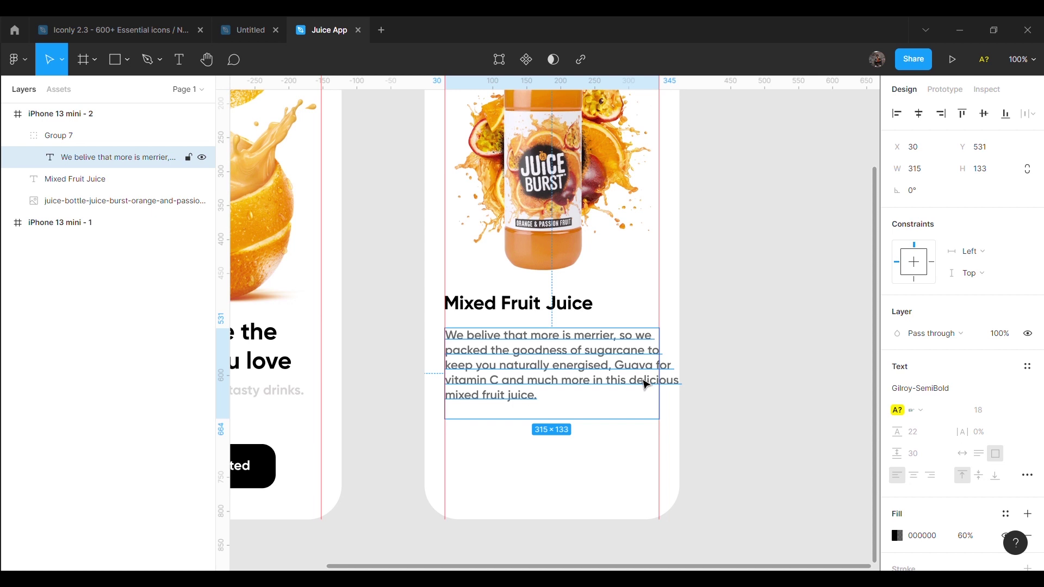
double_click(645, 384)
left_click(923, 210)
left_click(1029, 394)
left_click(982, 386)
left_click(1026, 391)
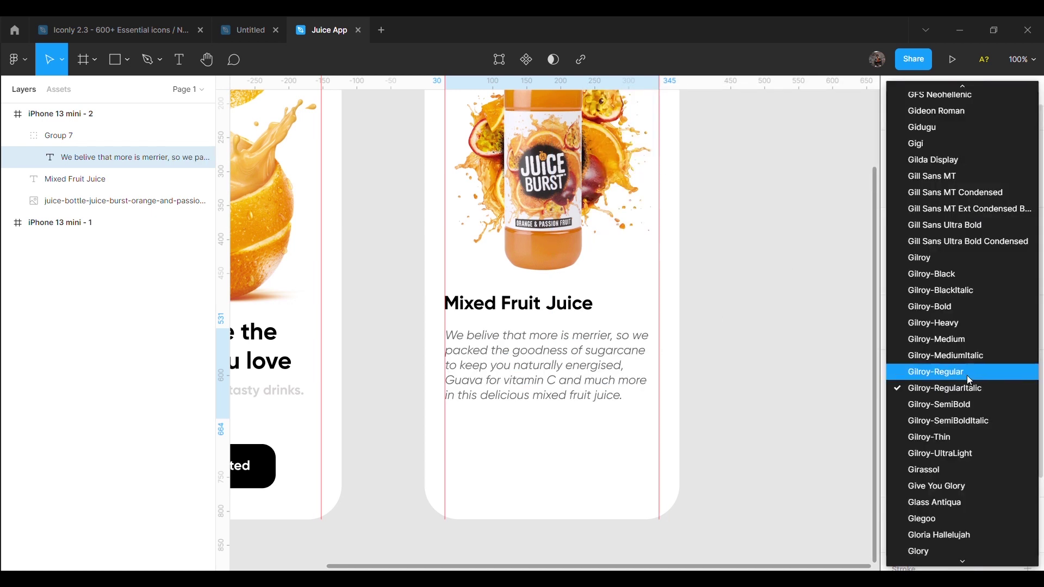
left_click(968, 404)
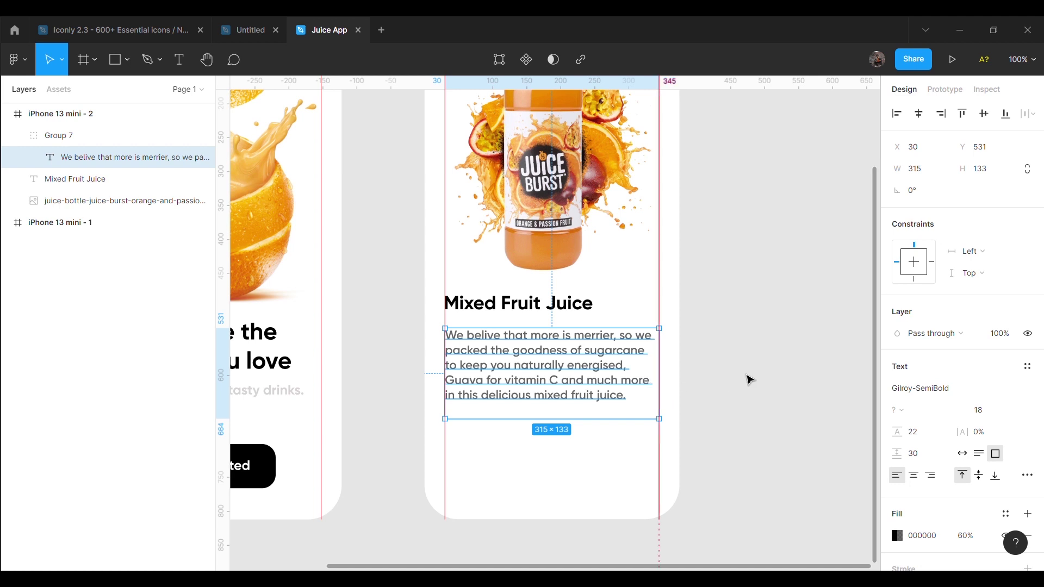
Fine-tune the paragraph group's vertical position beneath the title
left_click(750, 380)
left_click(604, 377)
left_click_drag(512, 376, 512, 374)
left_click(732, 291)
left_click(570, 378)
left_click(769, 324)
scroll(736, 340, "down", 5)
scroll(737, 341, "up", 4)
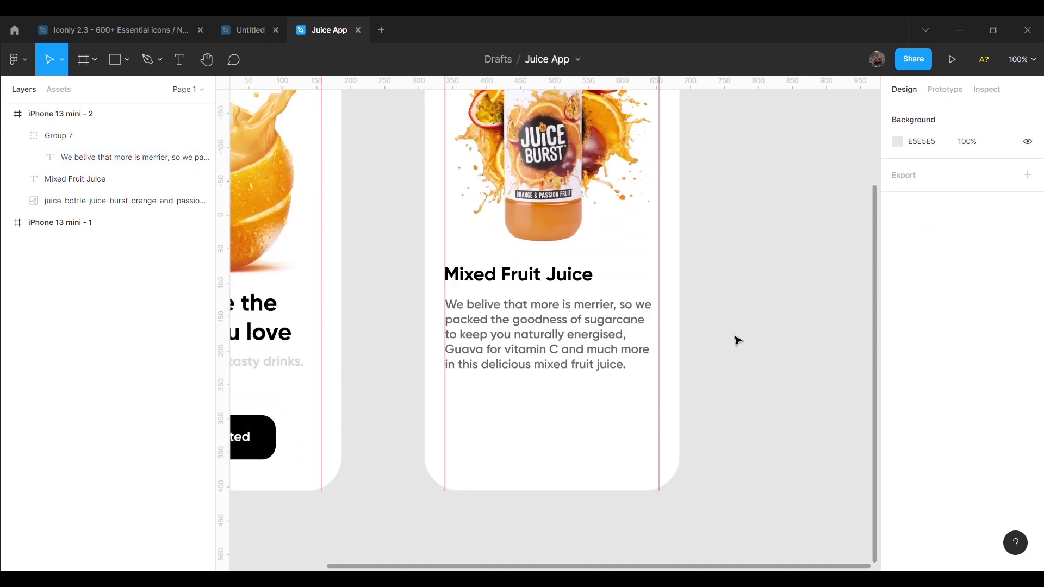
Draw a light grey (E8E8E8) divider line under the paragraph, spanning the margins
left_click(127, 60)
left_click(124, 107)
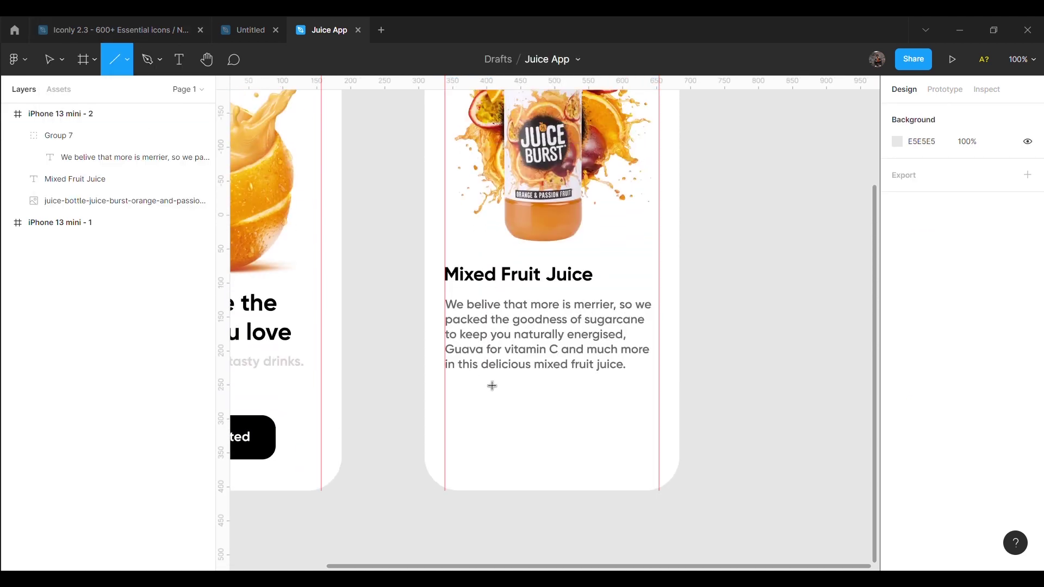
left_click_drag(455, 404, 659, 404)
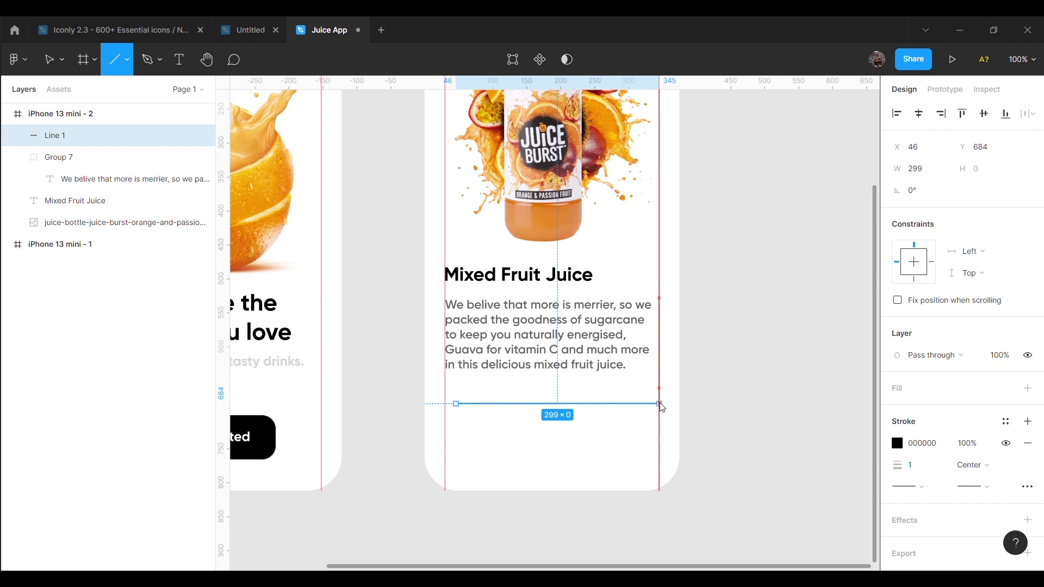
left_click_drag(464, 414, 457, 414)
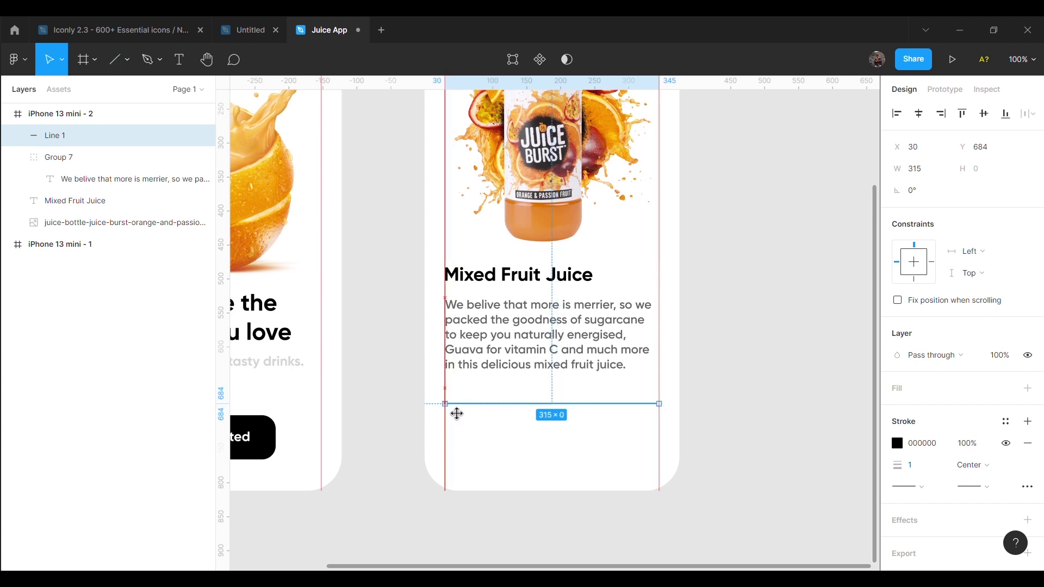
left_click(540, 436)
left_click(544, 405)
key("Up")
key("Up")
key("Up")
key("Up")
key("Up")
key("Up")
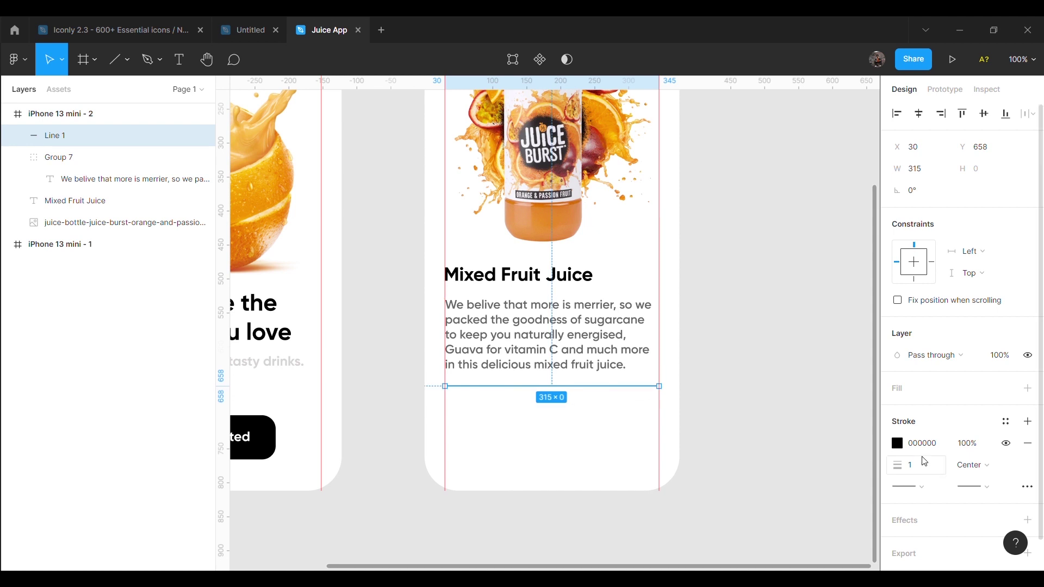
type("E8E8E8")
key("Return")
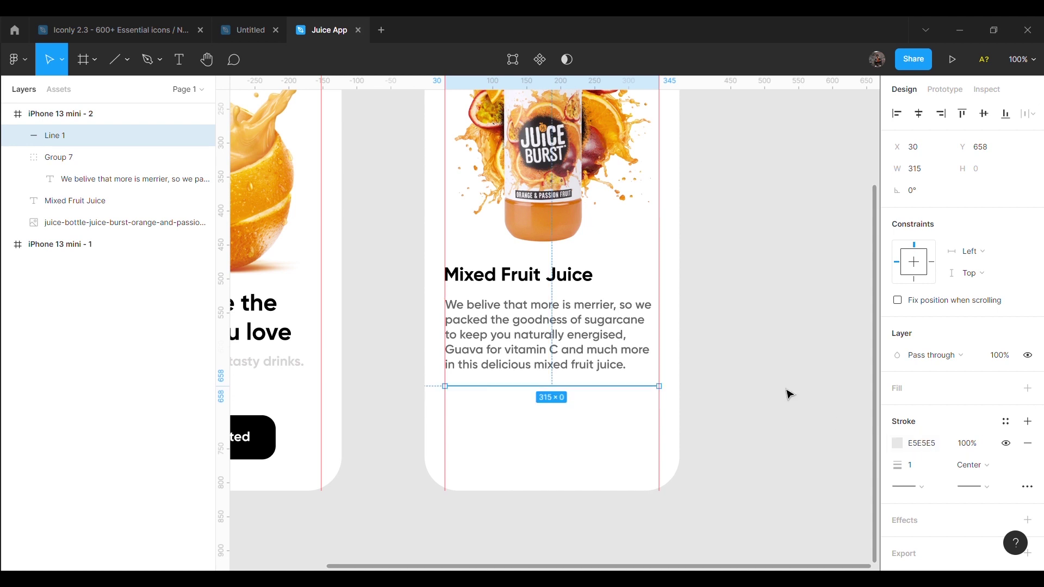
left_click(783, 392)
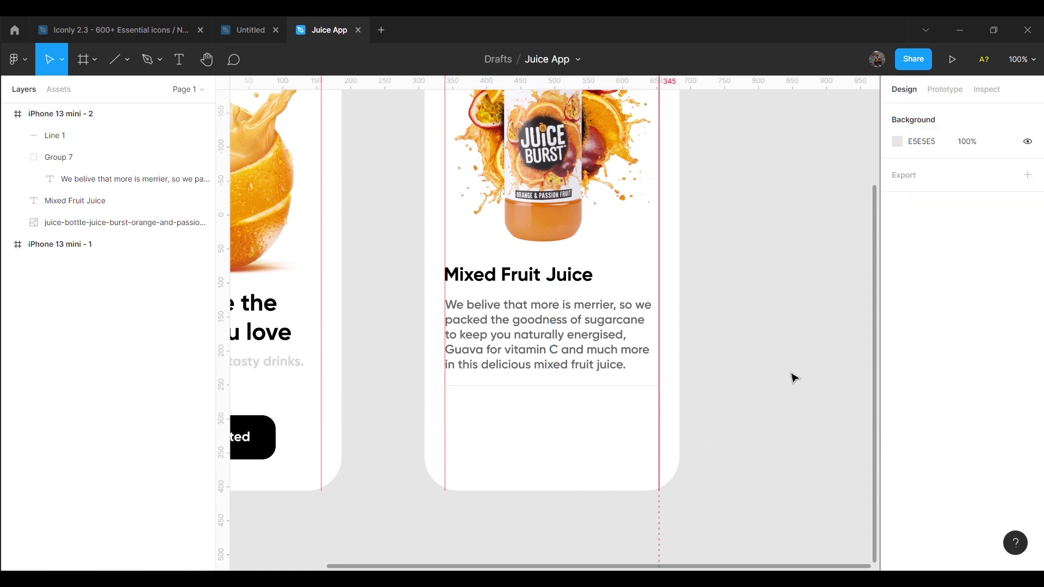
Add a Total text label and move it below the juice description
key("t")
scroll(611, 305, "down", 2)
left_click(739, 294)
type("Total")
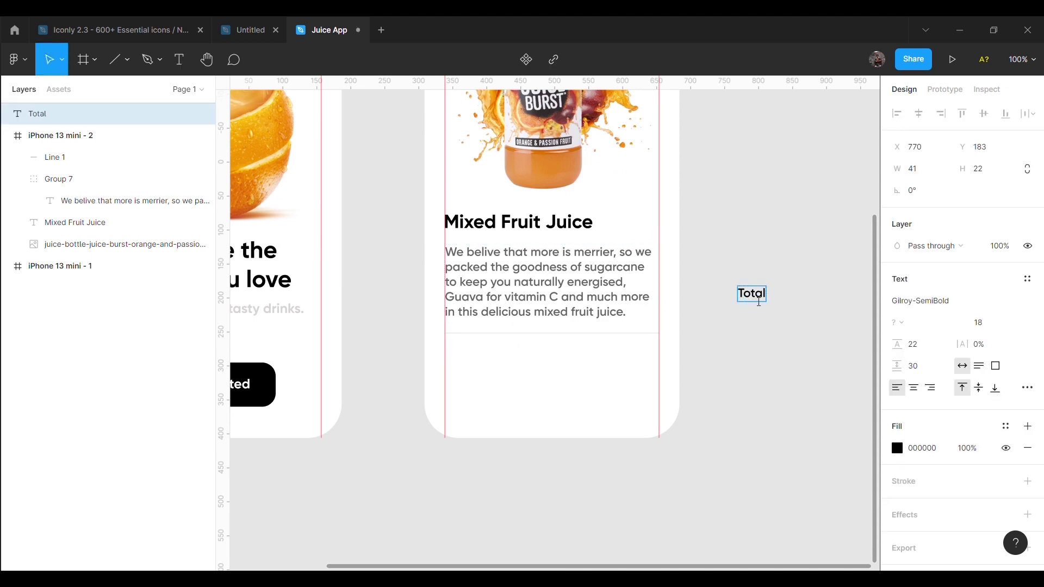
key("Escape")
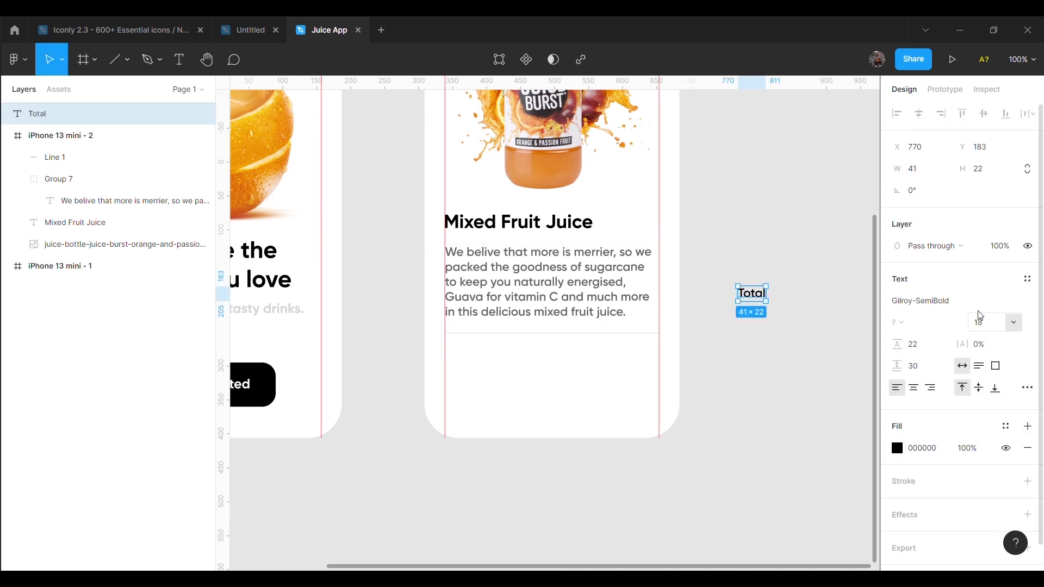
left_click(805, 296)
left_click_drag(748, 296, 470, 368)
left_click(756, 328)
Add a large $10 price text right of Total and align the two
key("t")
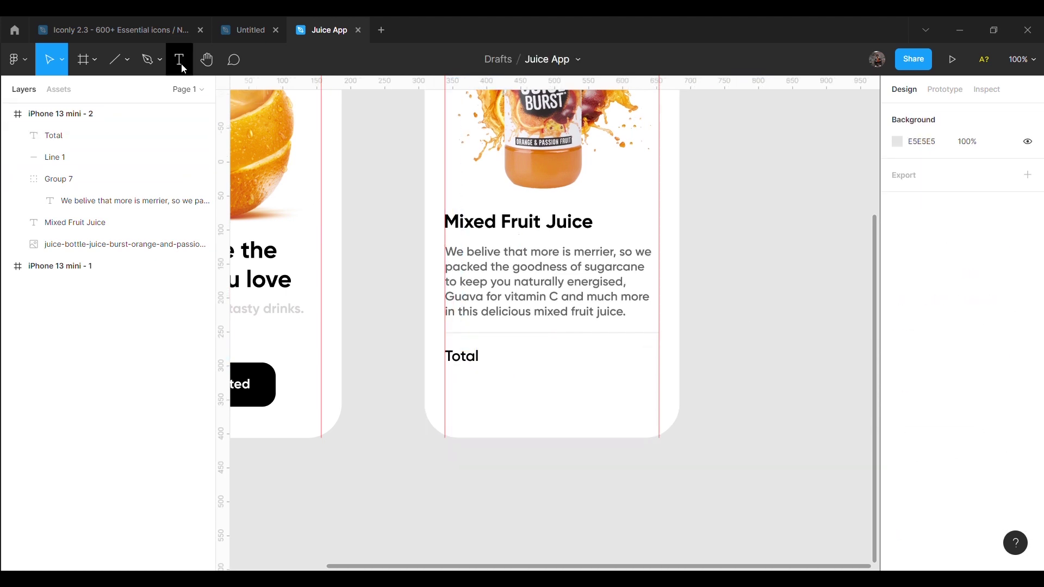
left_click(776, 298)
type("$10")
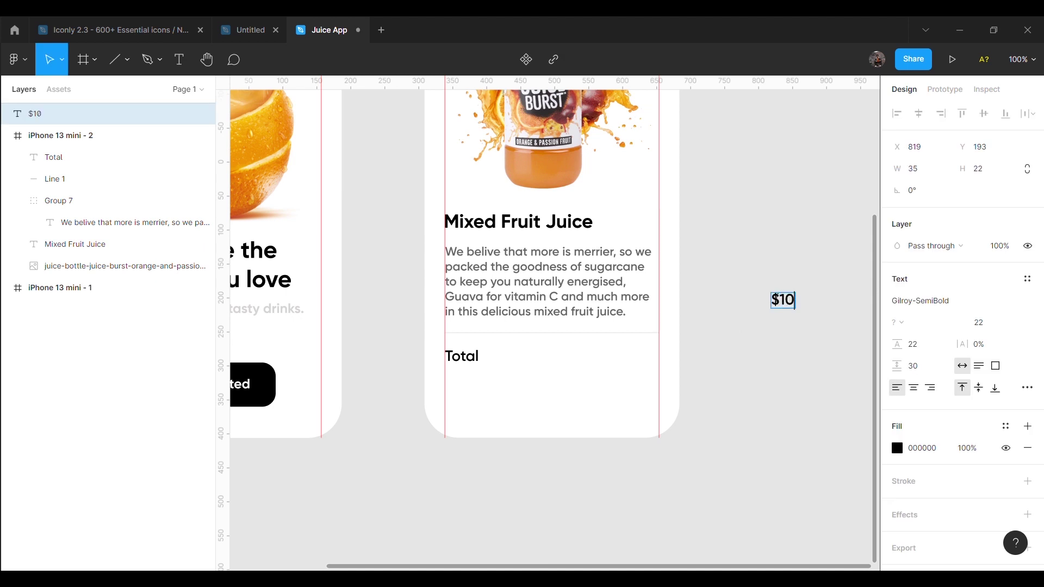
key("Escape")
type("48")
key("Return")
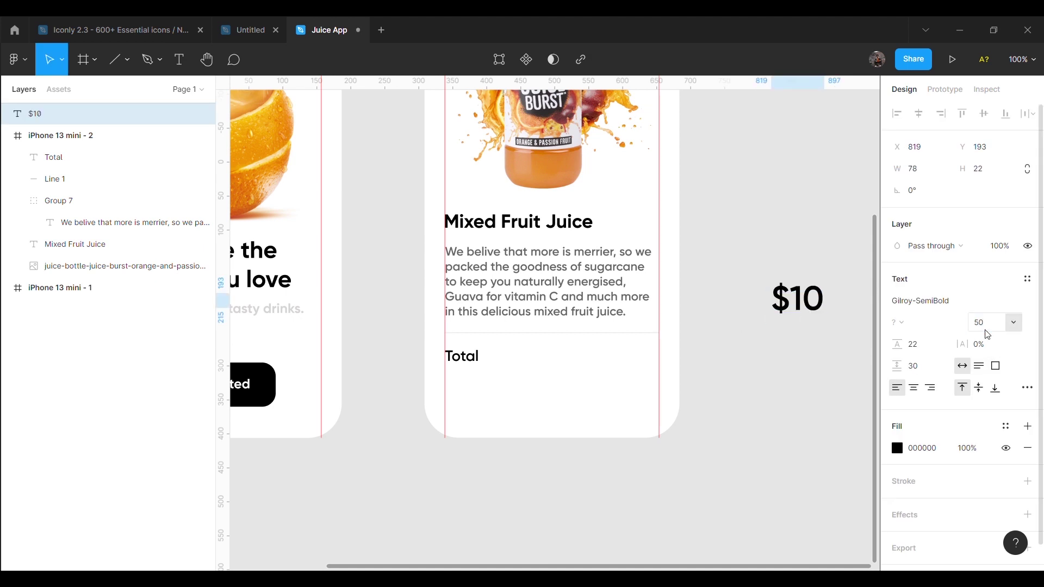
left_click(814, 342)
left_click_drag(814, 298, 647, 369)
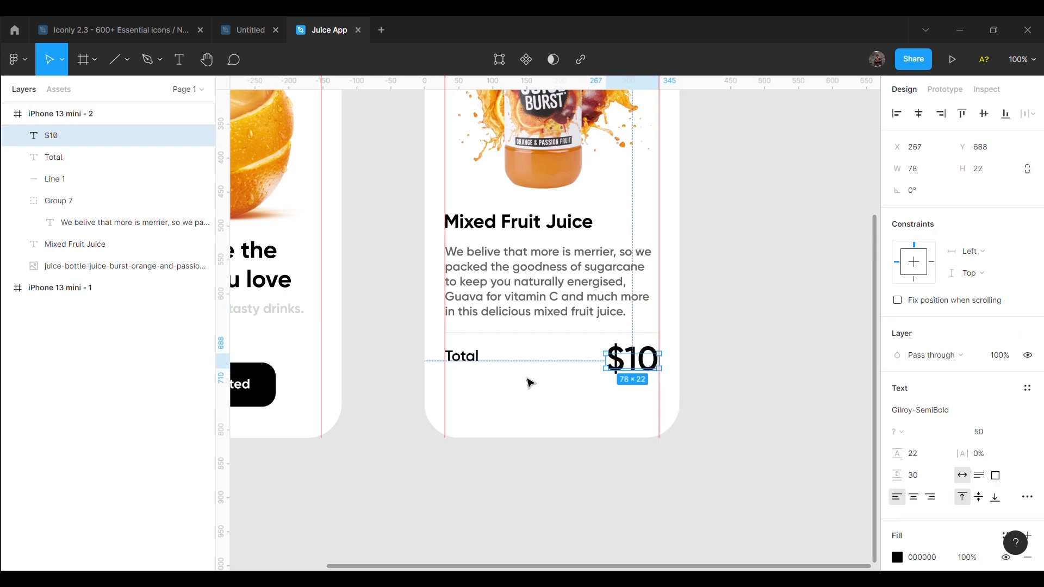
left_click_drag(480, 361, 481, 363)
left_click(782, 364)
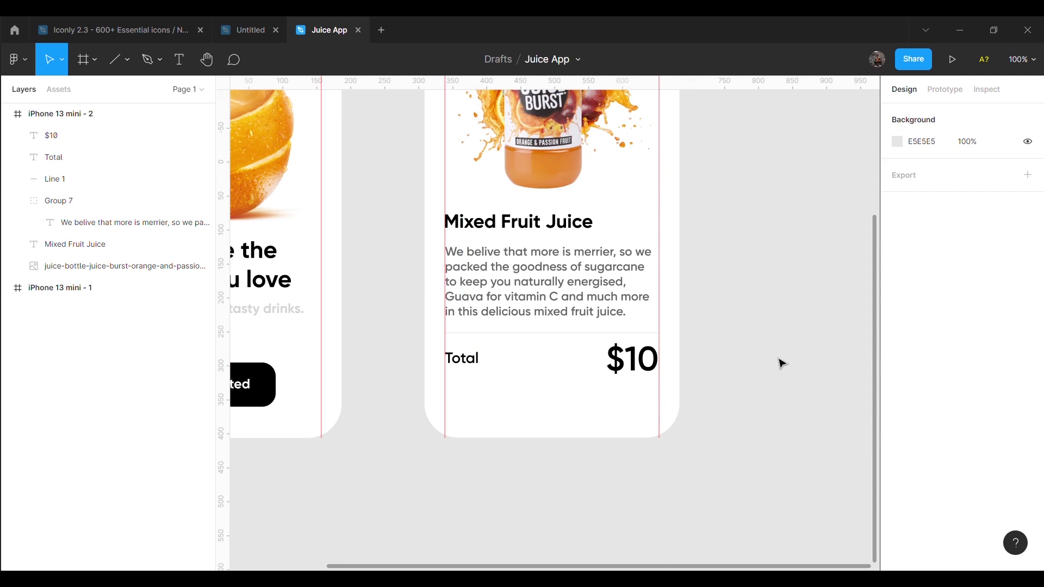
scroll(782, 363, "down", 5)
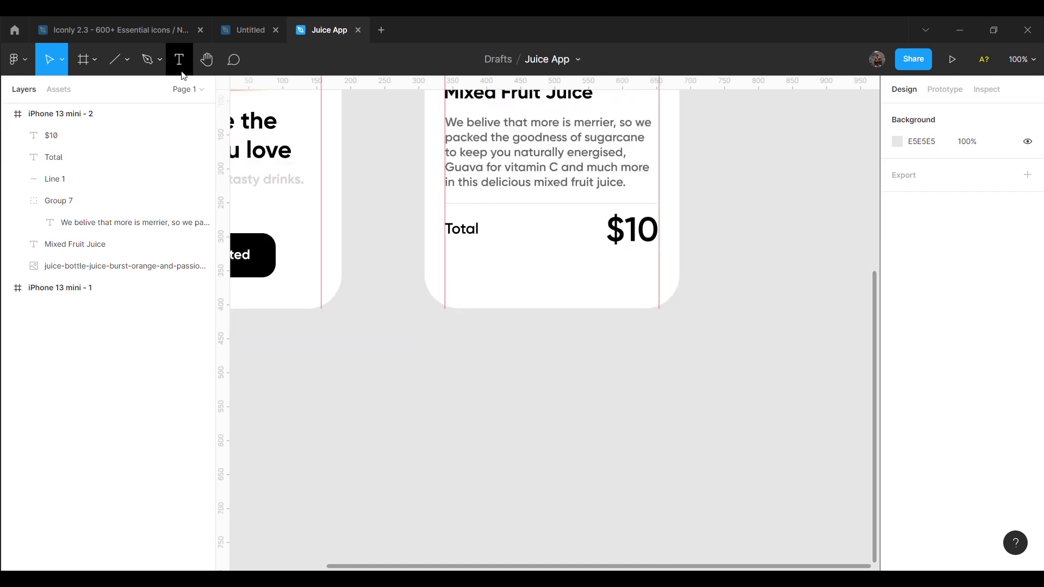
Draw the button rectangle below the product screen and fill it black
left_click(123, 66)
left_click(103, 92)
mouse_move(552, 415)
left_mouse_down()
mouse_move(724, 452)
mouse_move(705, 461)
left_mouse_up()
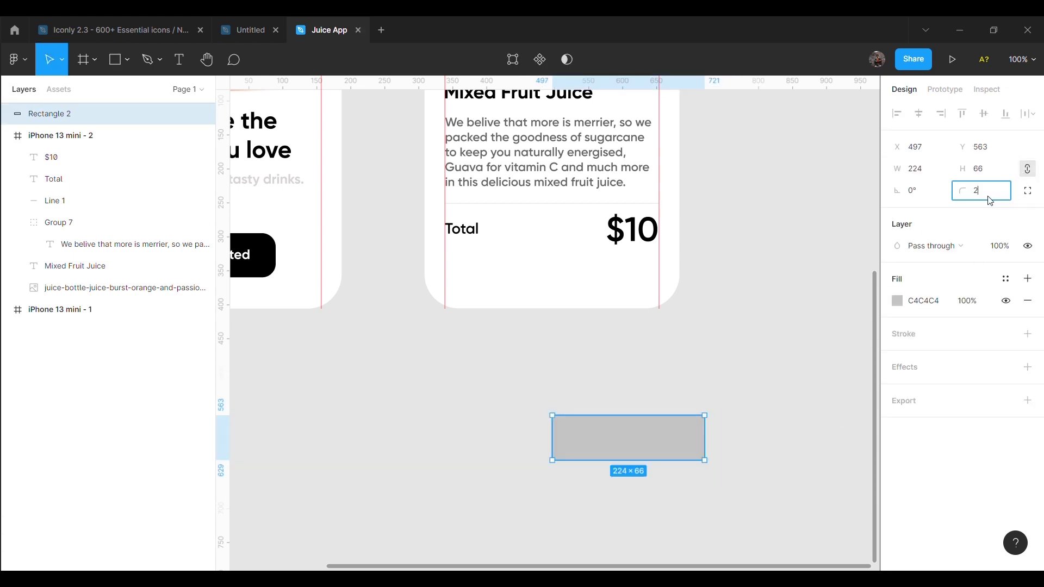
left_click(898, 300)
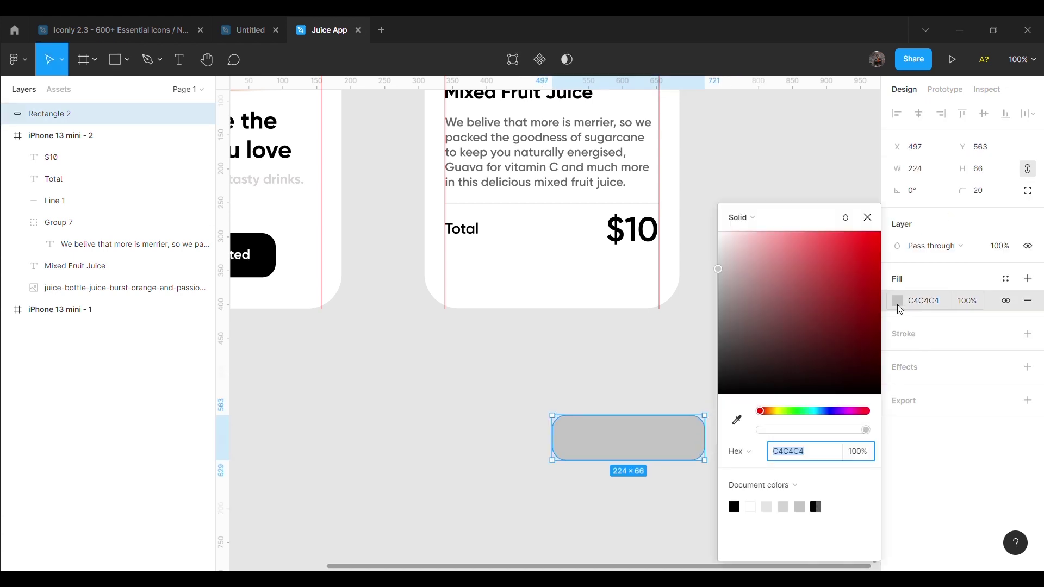
left_click_drag(841, 319, 838, 390)
left_click(777, 163)
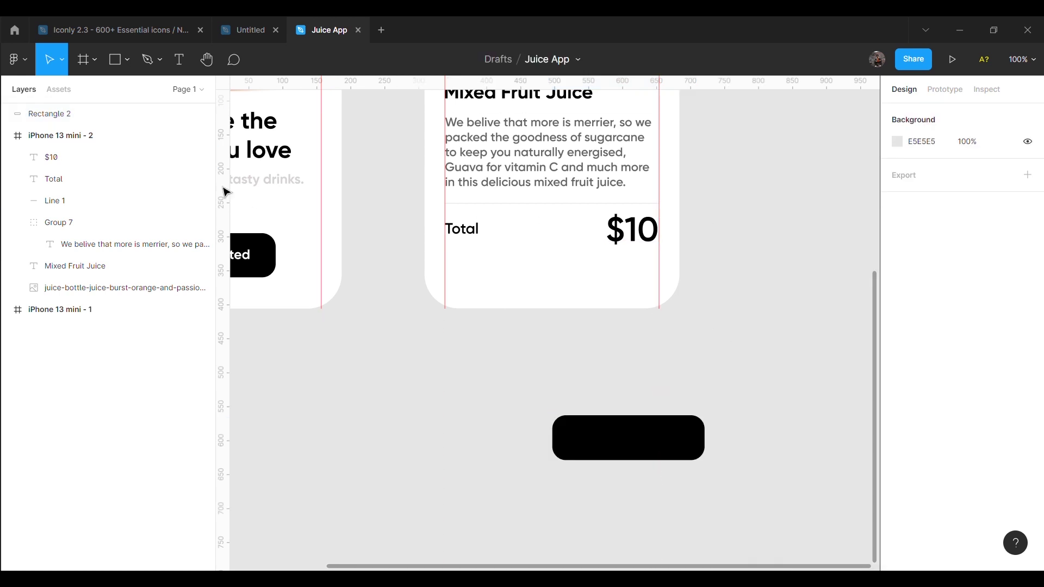
Create the 'Add to cart' label in white at font size 20
key("t")
left_click(397, 375)
type("Add to cart")
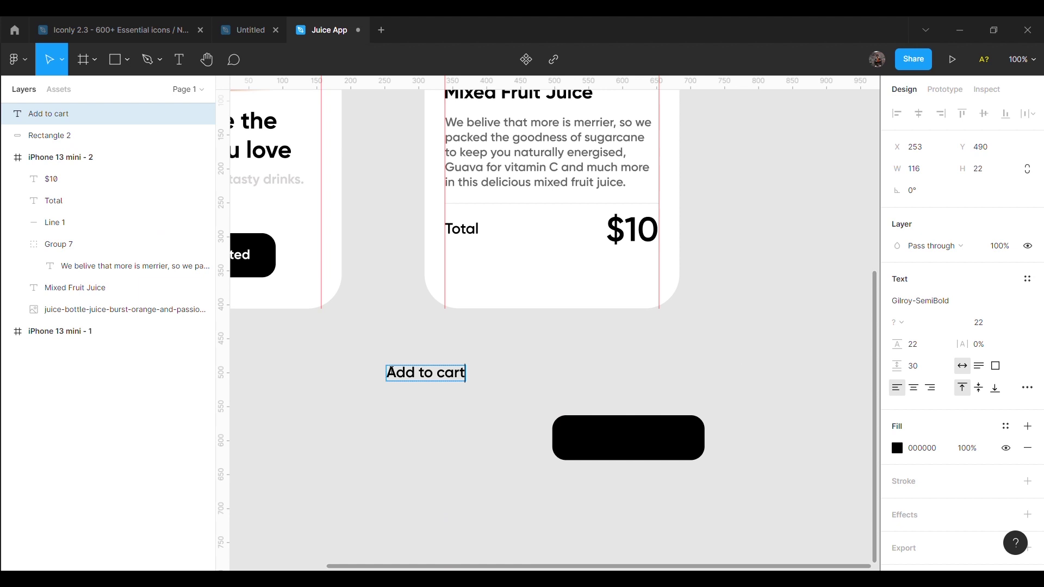
left_click(897, 448)
left_click(735, 269)
left_click_drag(721, 261, 719, 233)
left_click(990, 324)
type("20")
key("Return")
Center the label on the rectangle, group them, and place the button under Total
left_click(760, 373)
left_click_drag(450, 386, 651, 447)
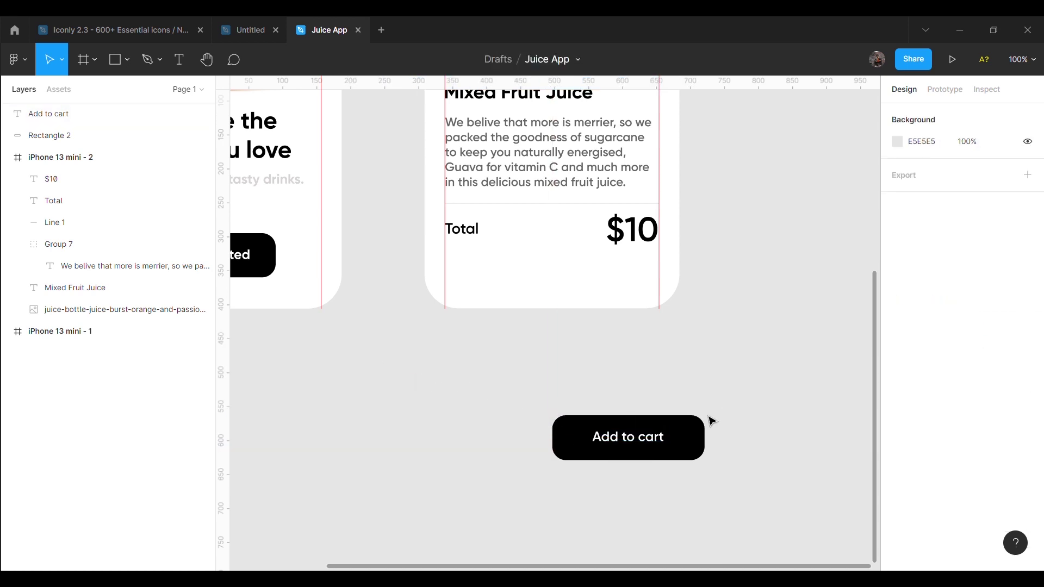
left_click(94, 139, "shift")
key("ctrl+g")
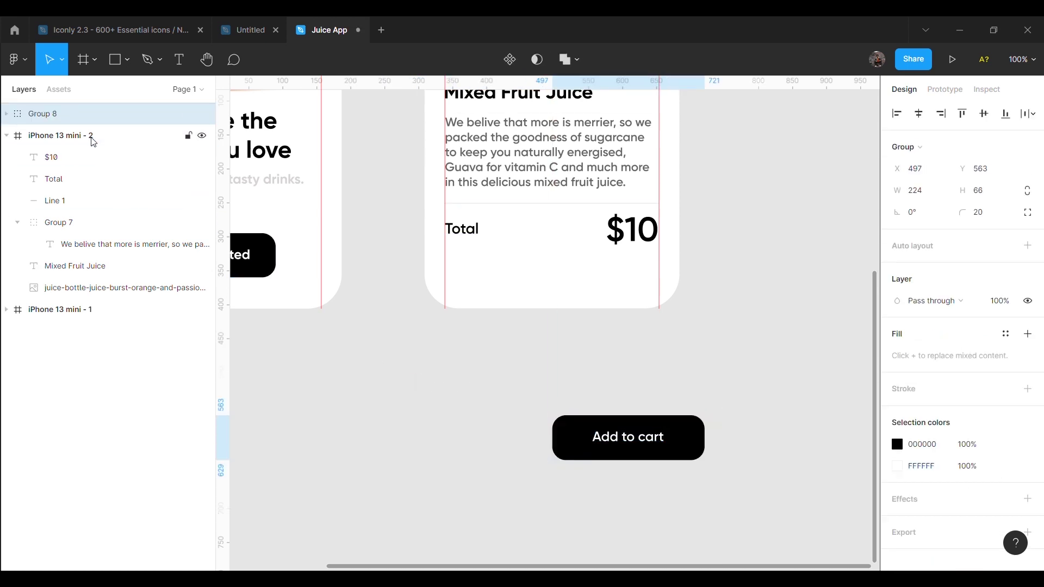
left_click_drag(87, 118, 84, 144)
left_click_drag(639, 444, 563, 276)
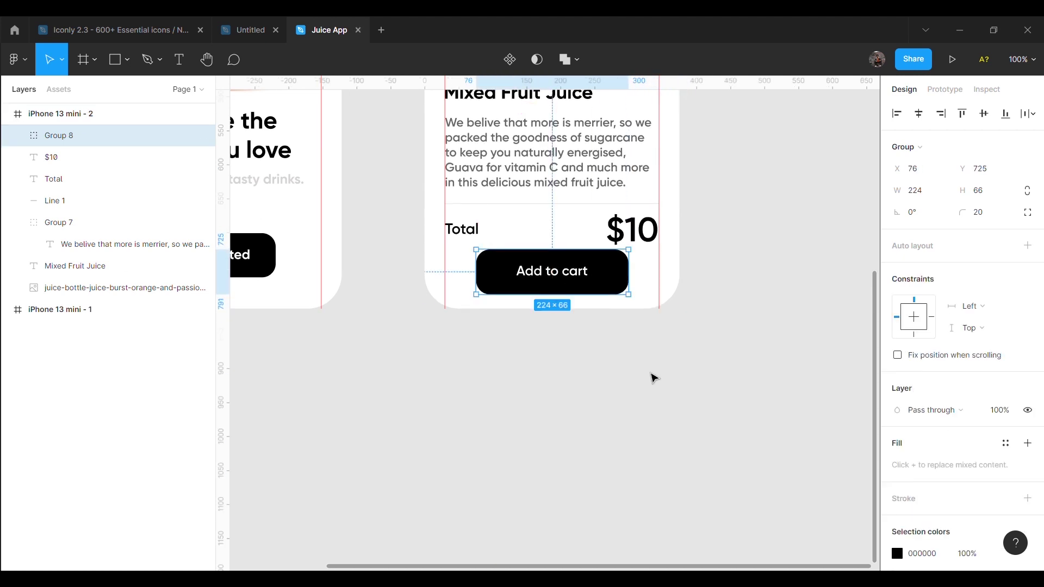
left_click(698, 401)
scroll(698, 402, "up", 5)
key("ctrl+minus")
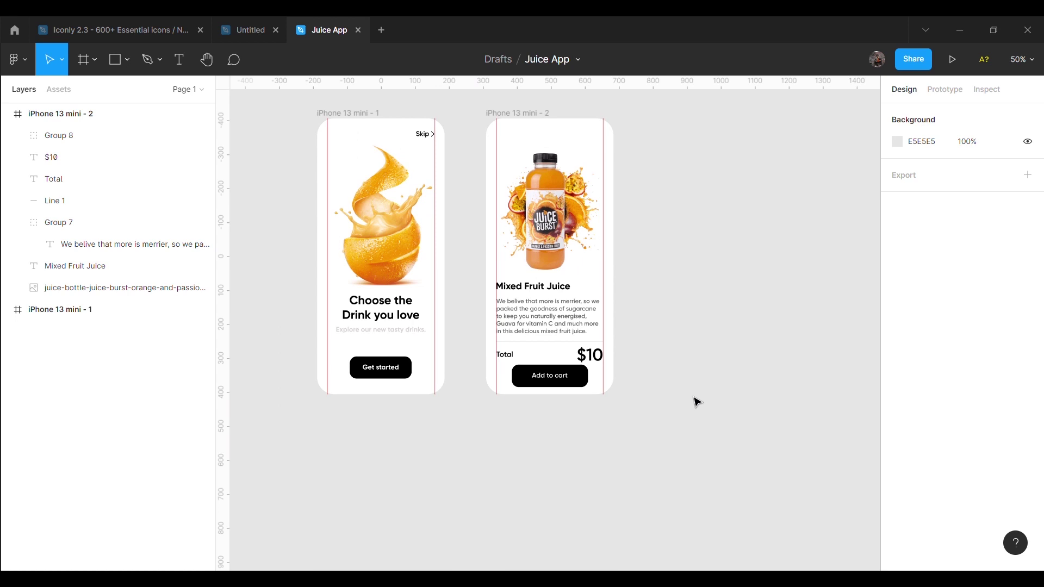
Lift the bottle image and group the title, description, divider, Total and $10 layers
left_click(560, 247)
left_click_drag(560, 248, 568, 276)
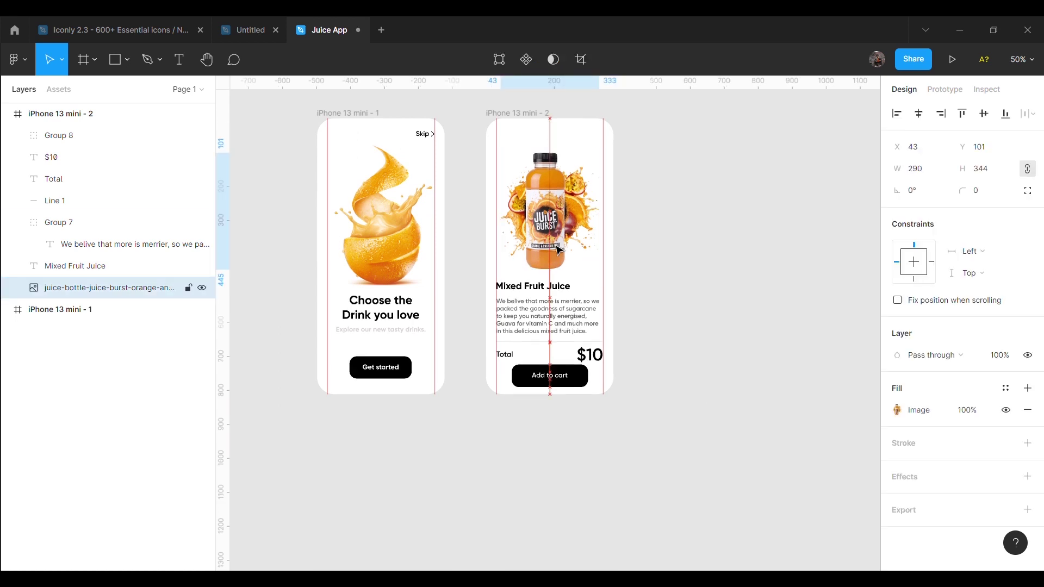
left_click(560, 287)
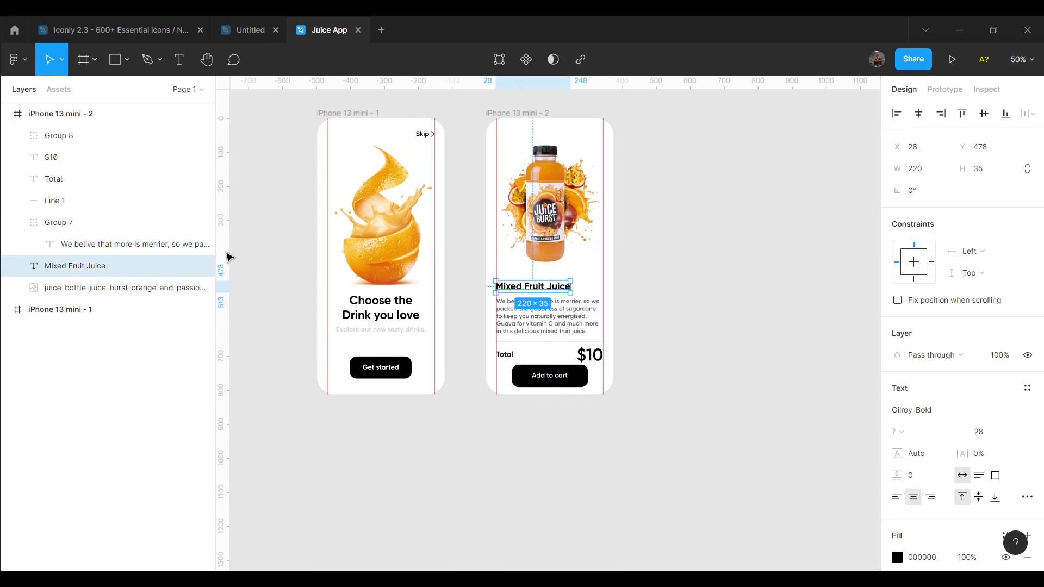
left_click(134, 246, "shift")
left_click(109, 205, "shift")
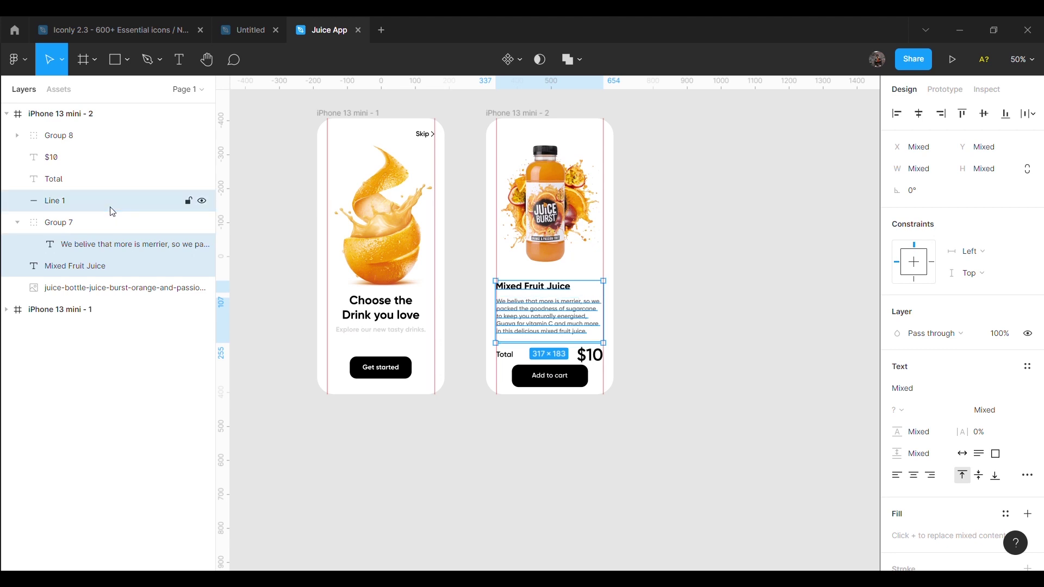
left_click(103, 221, "shift")
left_click(93, 185, "shift")
left_click(92, 161, "shift")
key("ctrl+g")
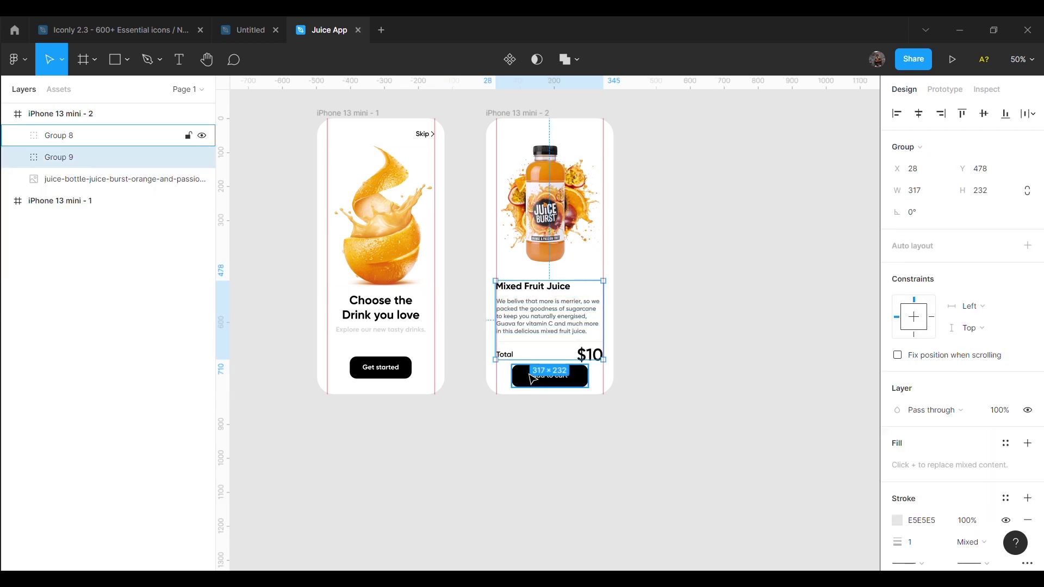
Nudge the product text group and bottle image further upward
key("Up")
key("Up")
key("Up")
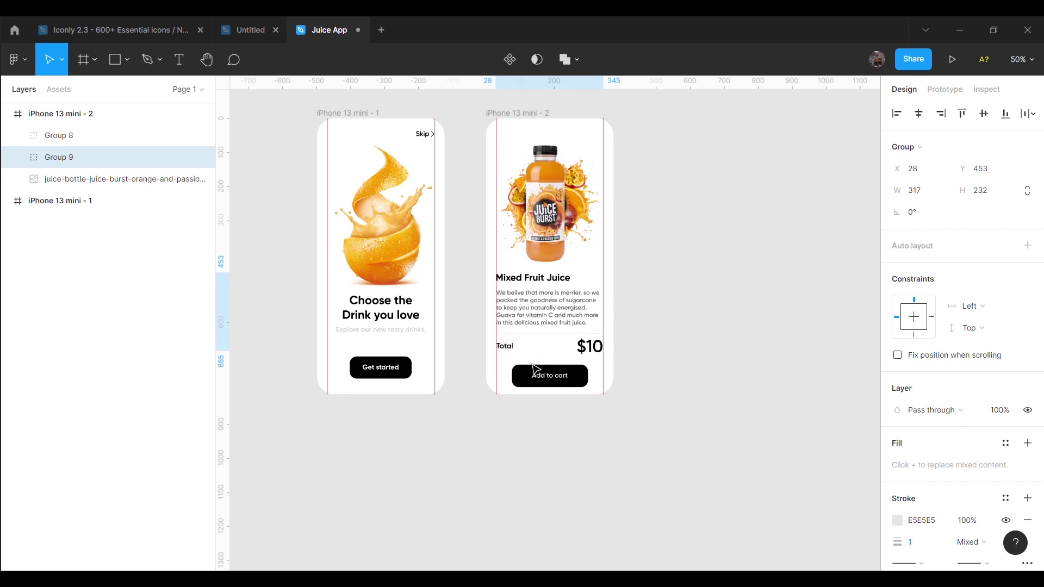
left_click_drag(565, 240, 569, 231)
left_click(553, 302)
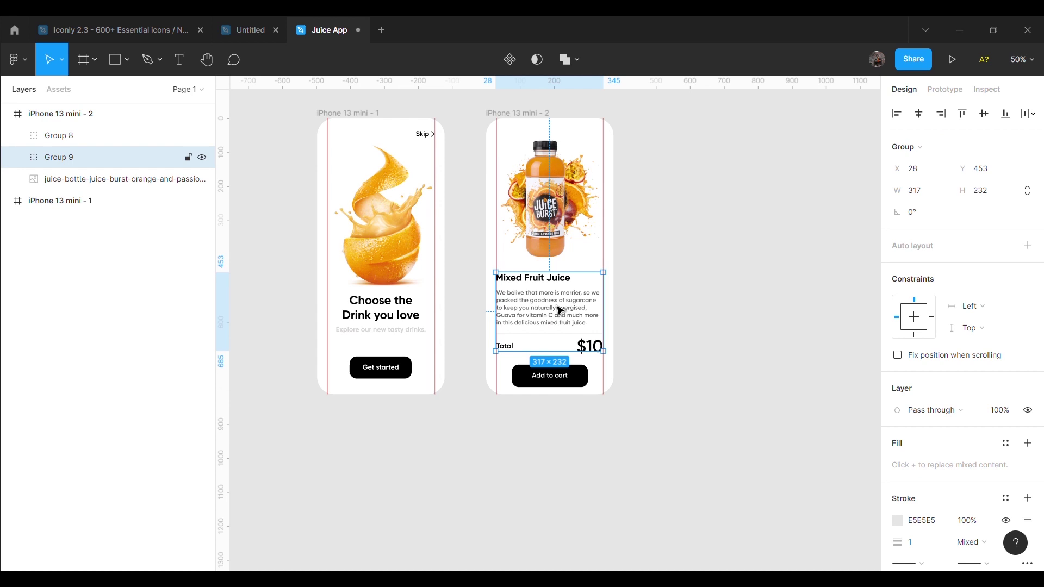
key("Up")
key("Up")
key("Up")
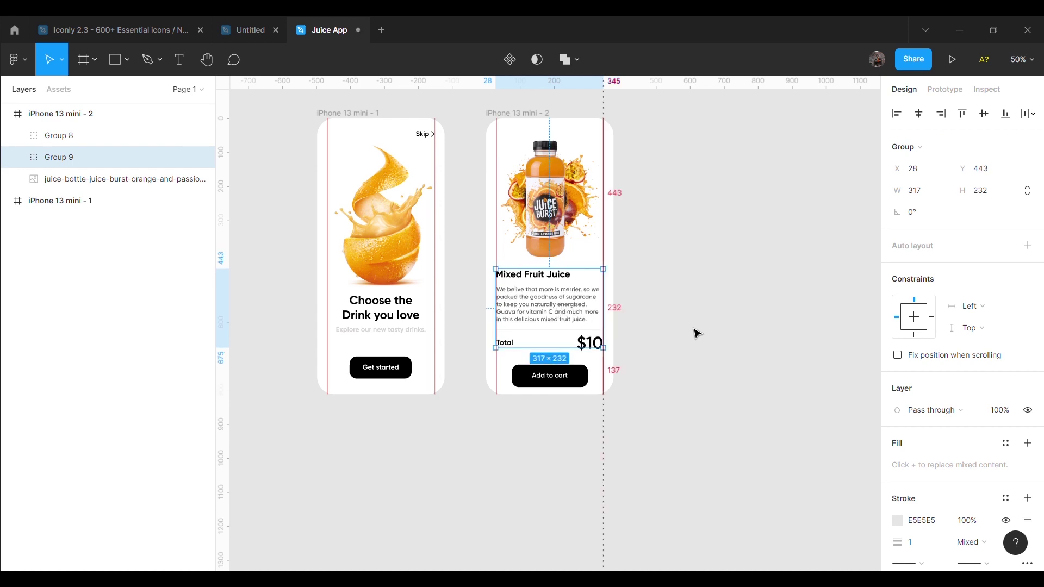
left_click(693, 331)
Nudge the Add to cart button up to follow the raised content
left_click(580, 375)
key("Up")
key("Up")
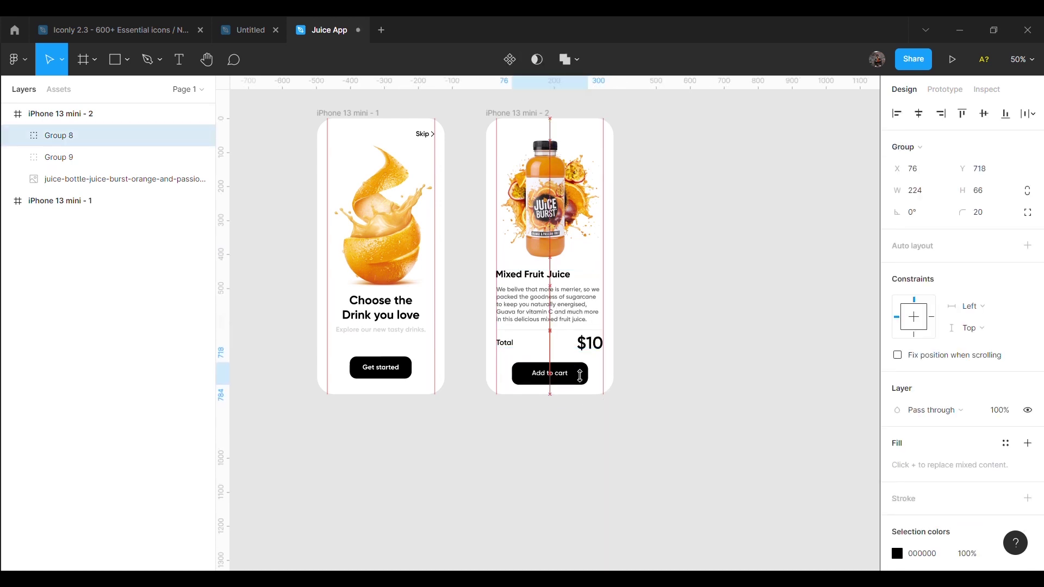
key("Up")
key("Up")
key("Up")
left_click(669, 373)
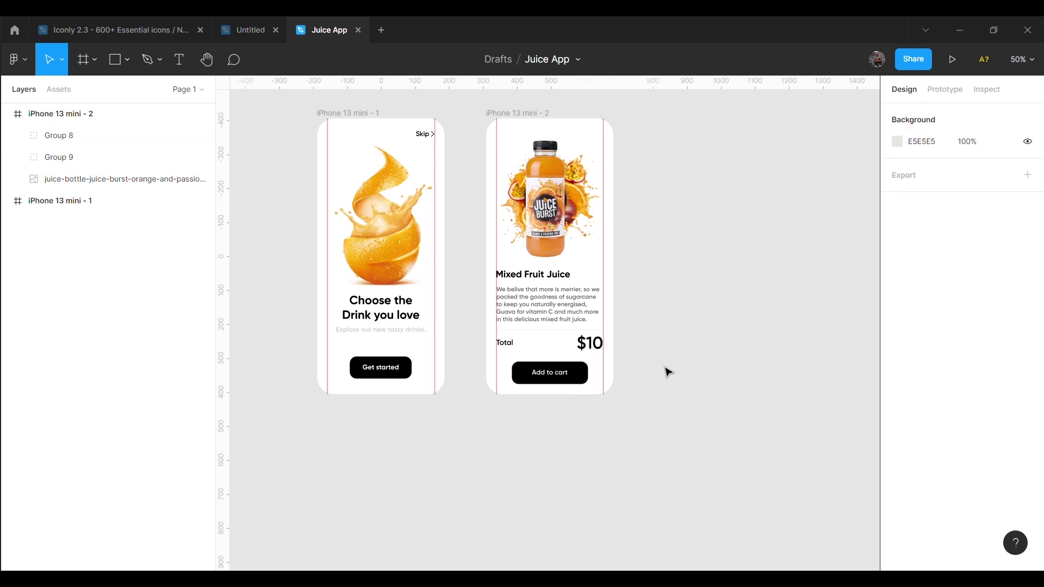
scroll(695, 402, "up", 1)
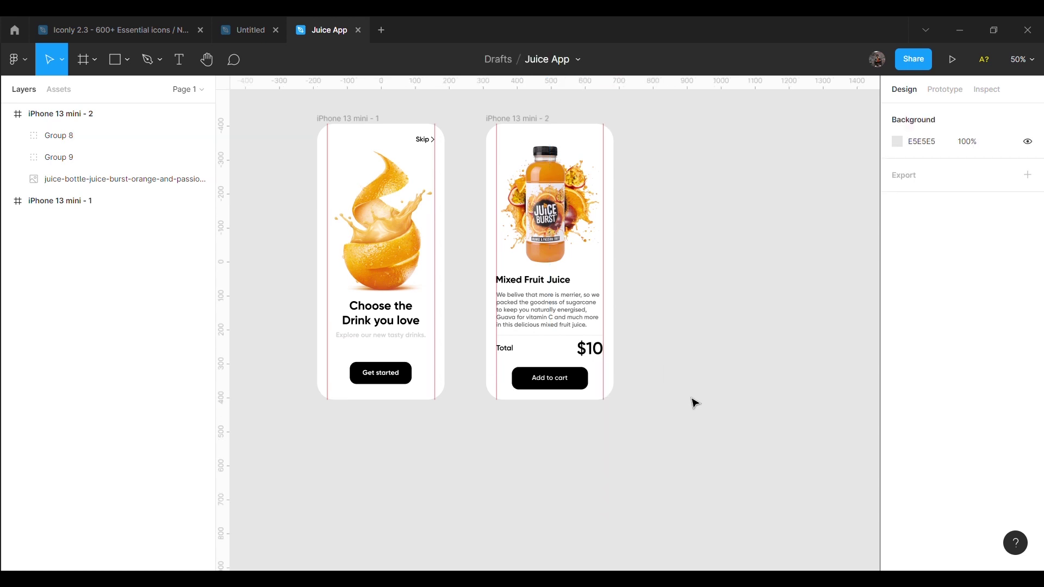
key("shift+0")
scroll(695, 403, "up", 3)
scroll(690, 431, "up", 1)
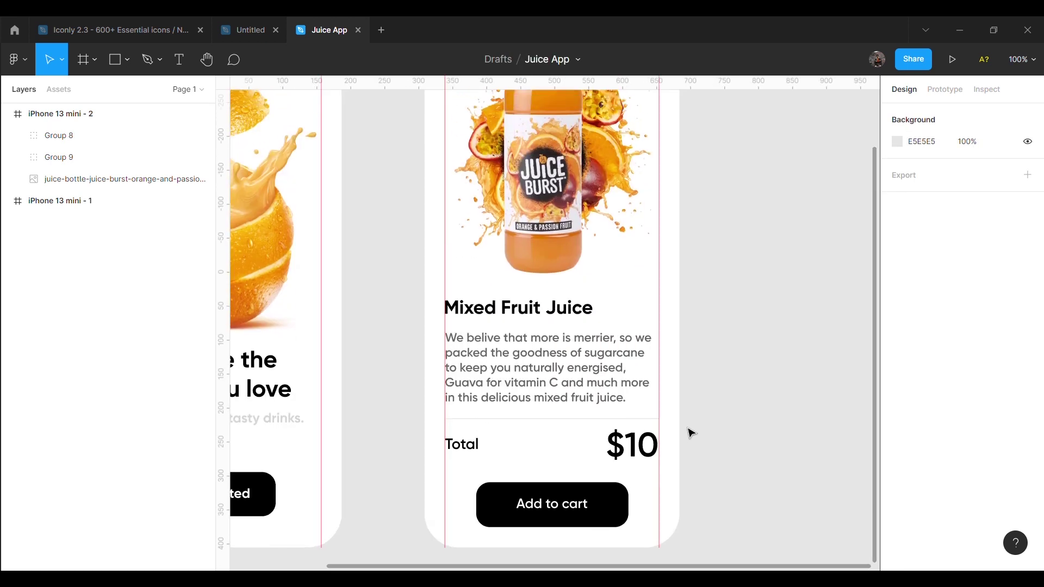
scroll(691, 431, "up", 5)
scroll(691, 432, "up", 4)
scroll(691, 432, "up", 1)
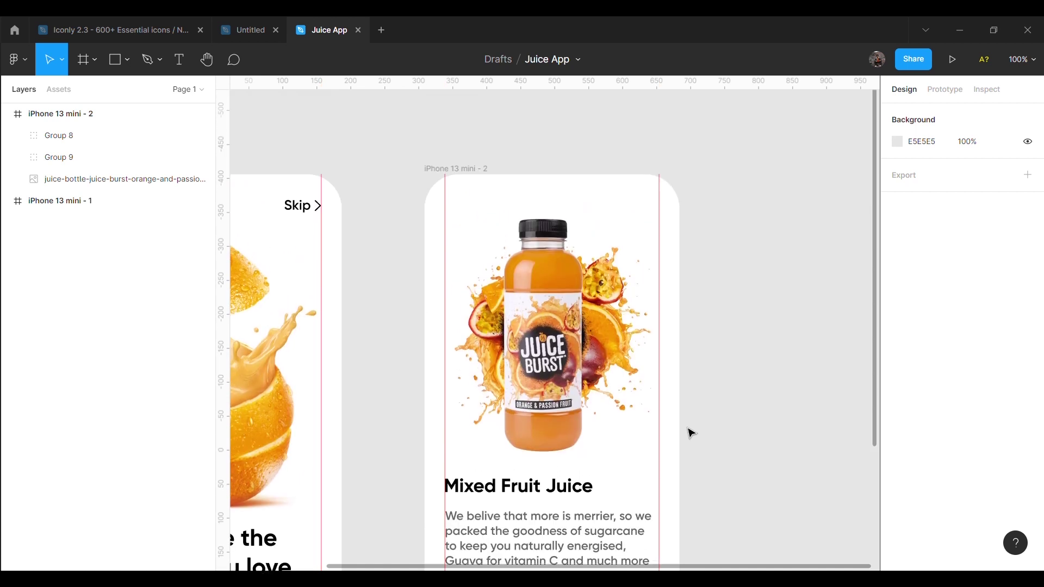
scroll(690, 432, "up", 1)
left_click(320, 226)
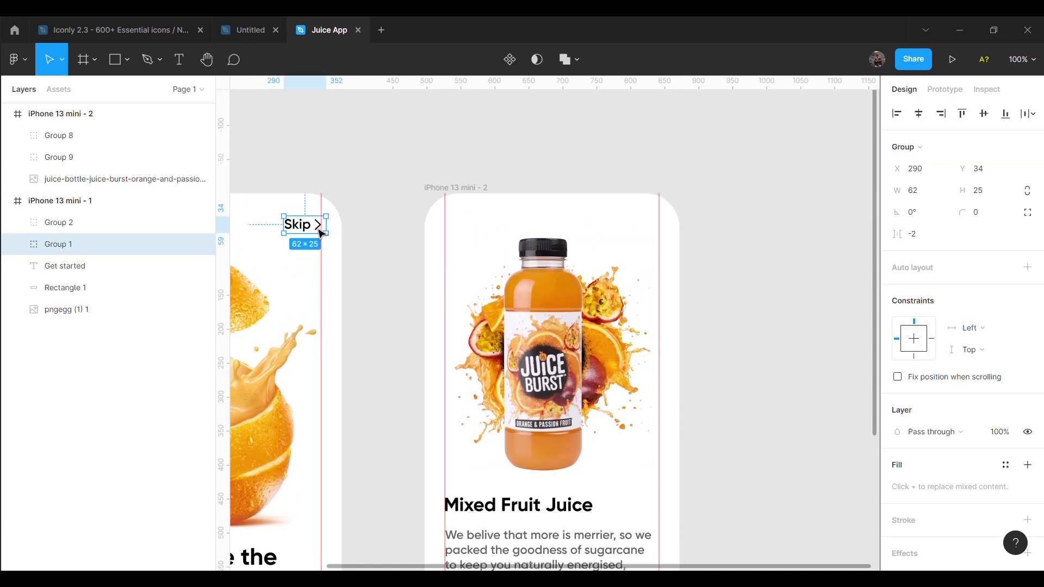
key("ctrl+d")
left_click_drag(325, 234, 489, 153)
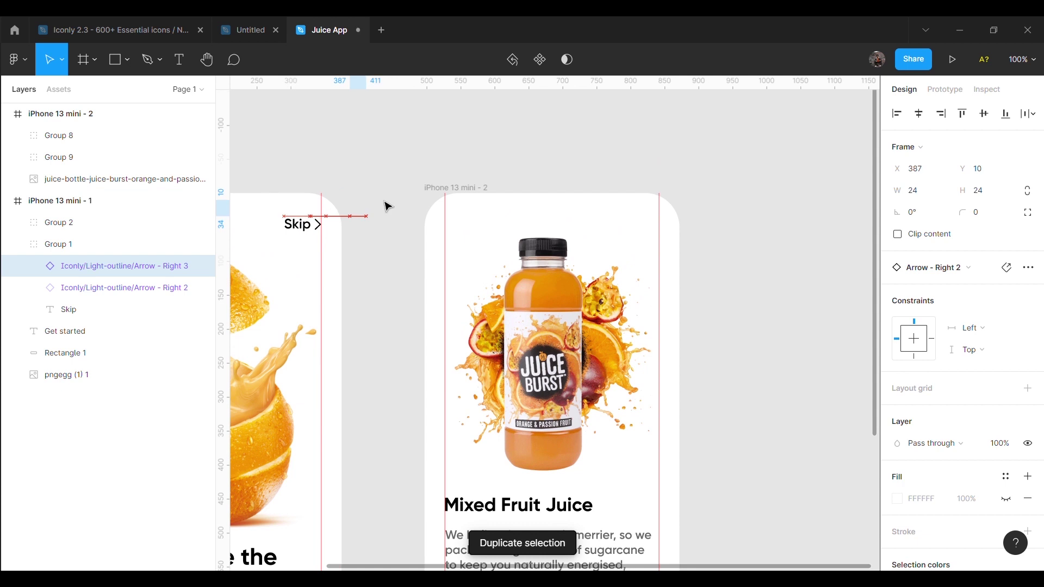
right_click(489, 140)
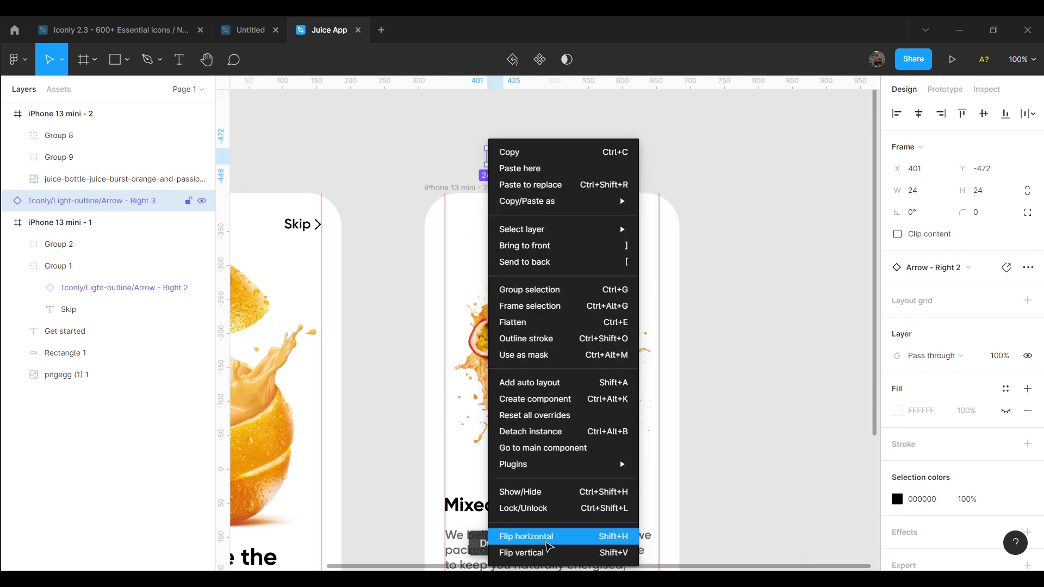
left_click(546, 537)
left_click(744, 376)
left_click_drag(504, 164, 462, 229)
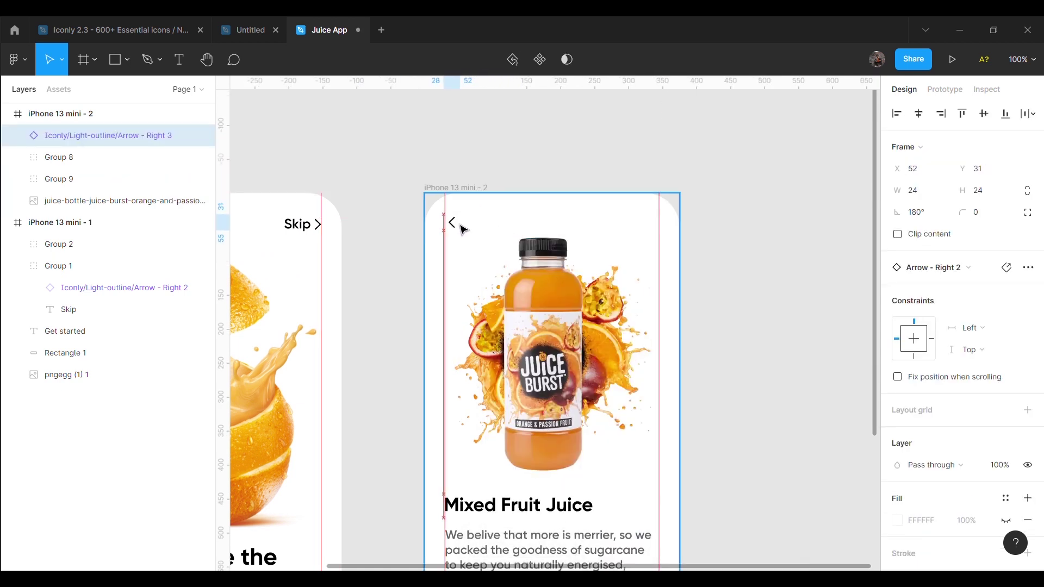
left_click(713, 303)
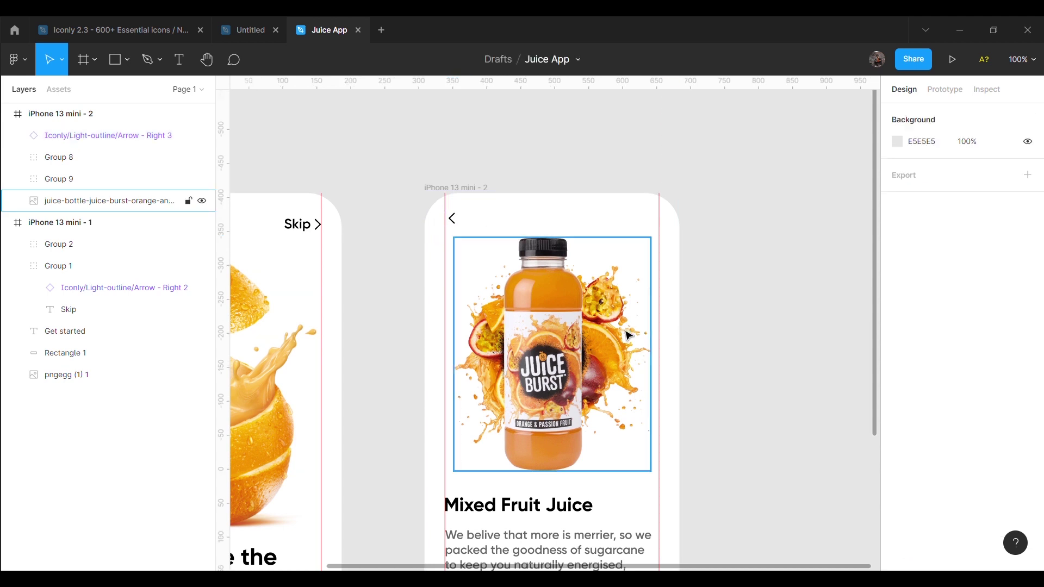
left_click(610, 350)
left_click(755, 396)
scroll(755, 396, "down", 2)
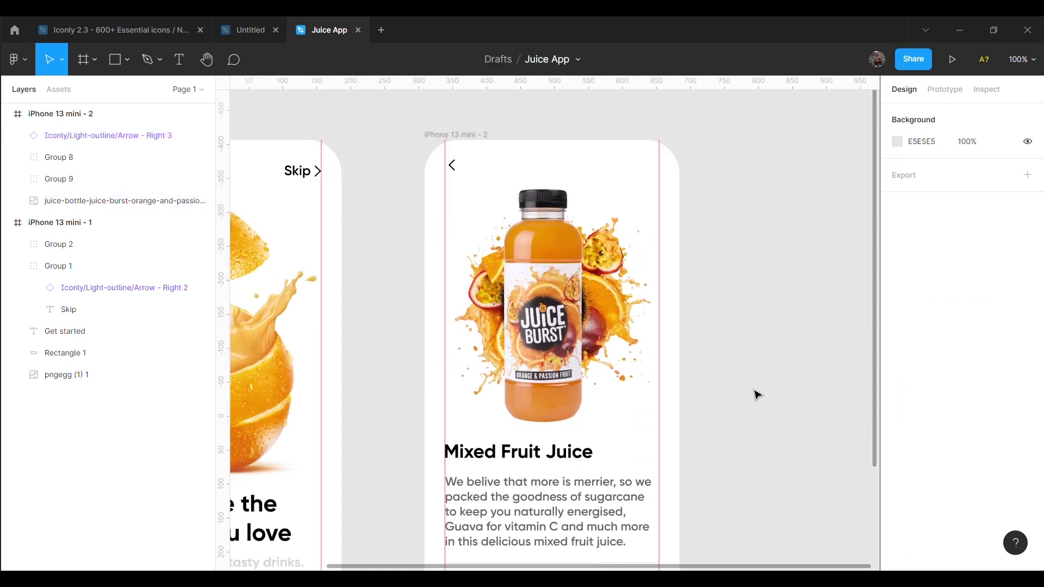
scroll(617, 392, "down", 3)
left_click(579, 408)
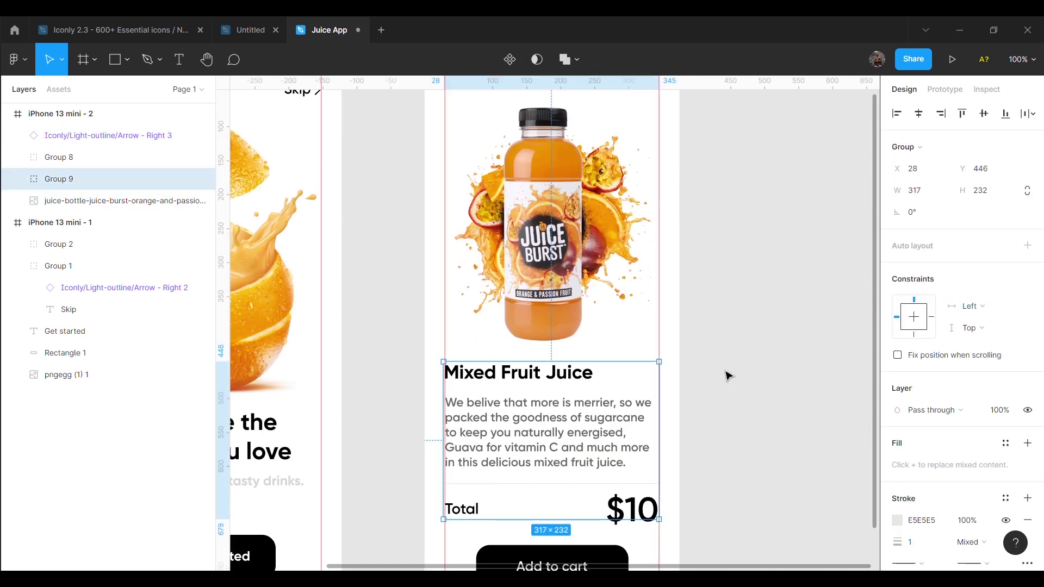
left_click(761, 370)
scroll(769, 368, "up", 3)
right_click(746, 216)
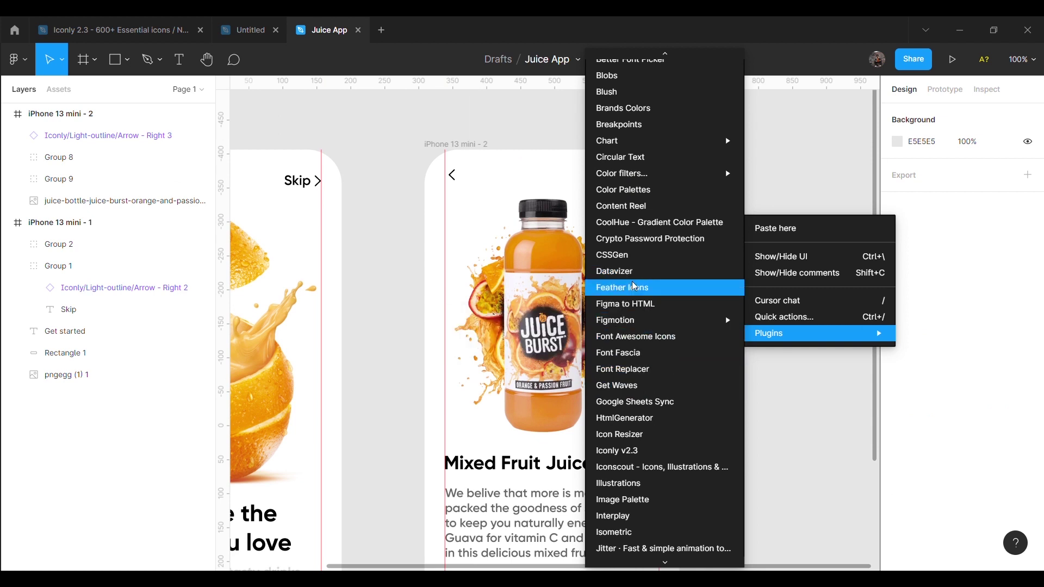
mouse_move(616, 320)
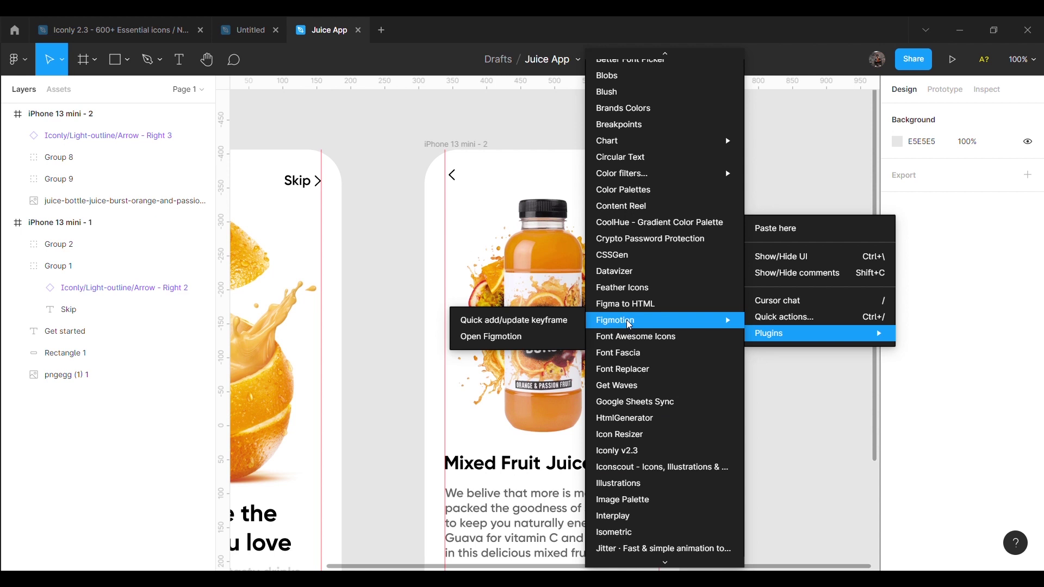
key("Escape")
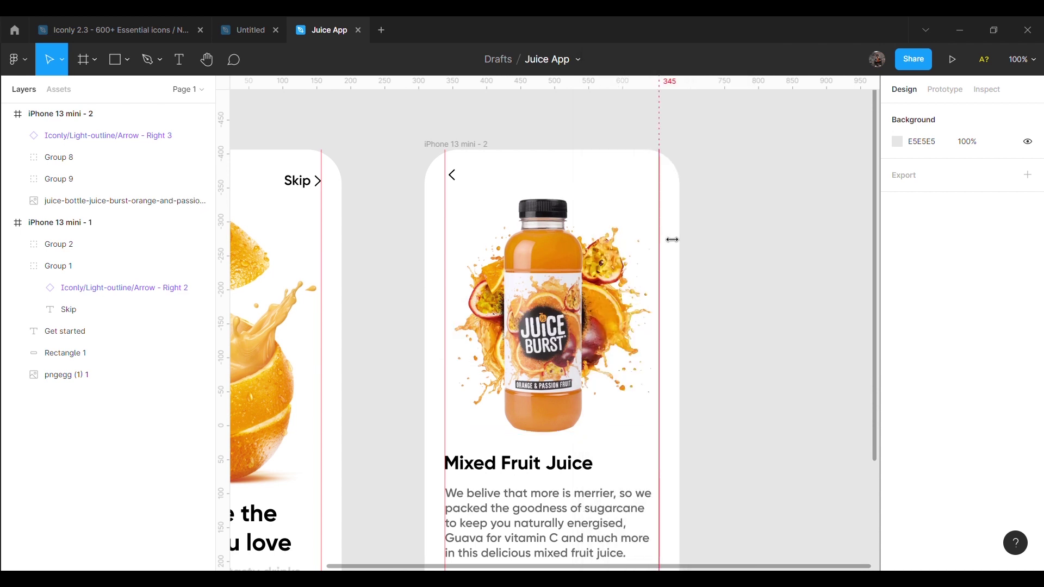
key("ctrl+alt+p")
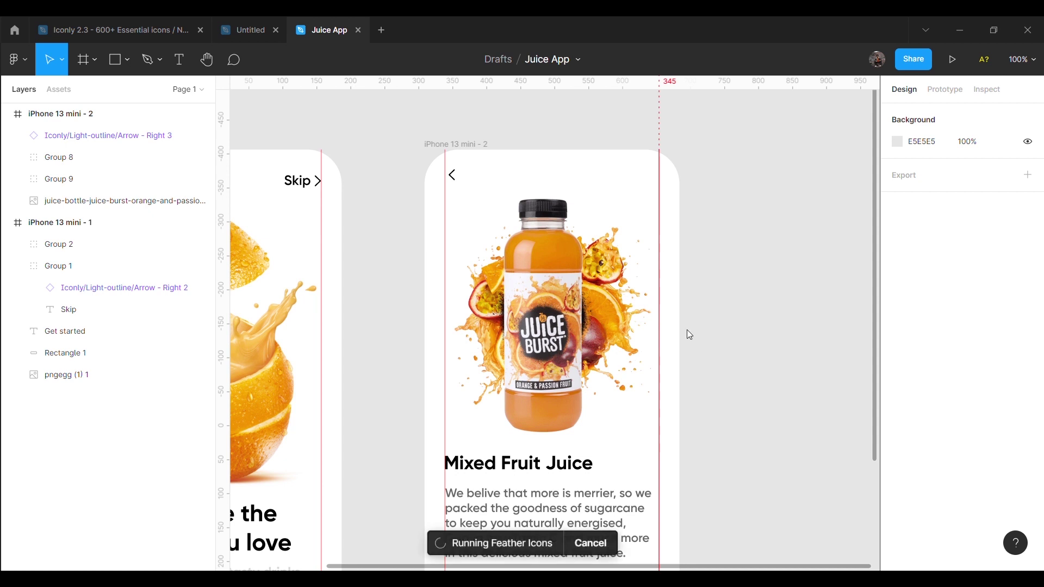
scroll(761, 445, "down", 2)
scroll(764, 446, "up", 2)
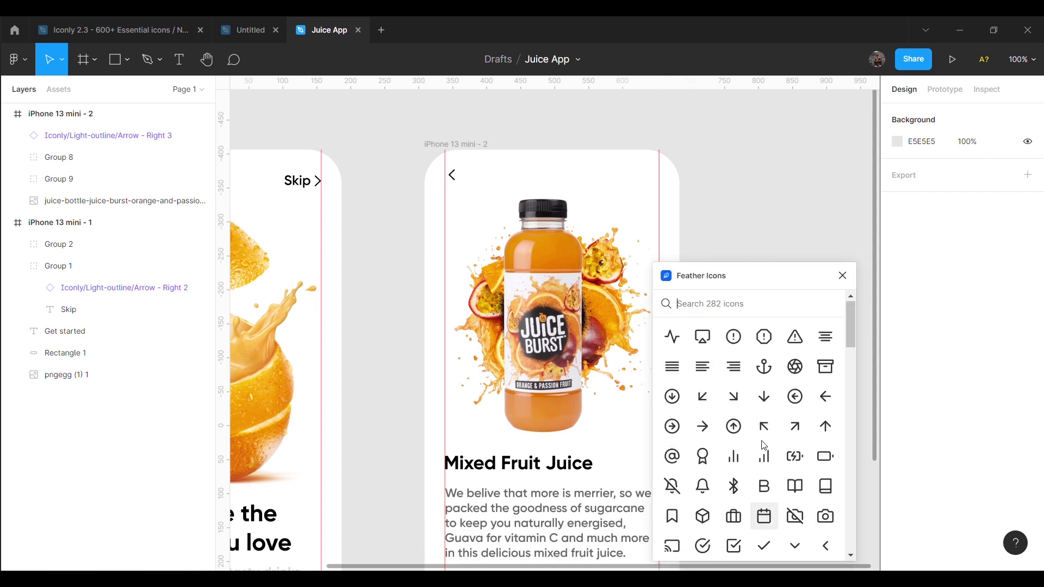
scroll(764, 445, "down", 5)
scroll(764, 445, "down", 3)
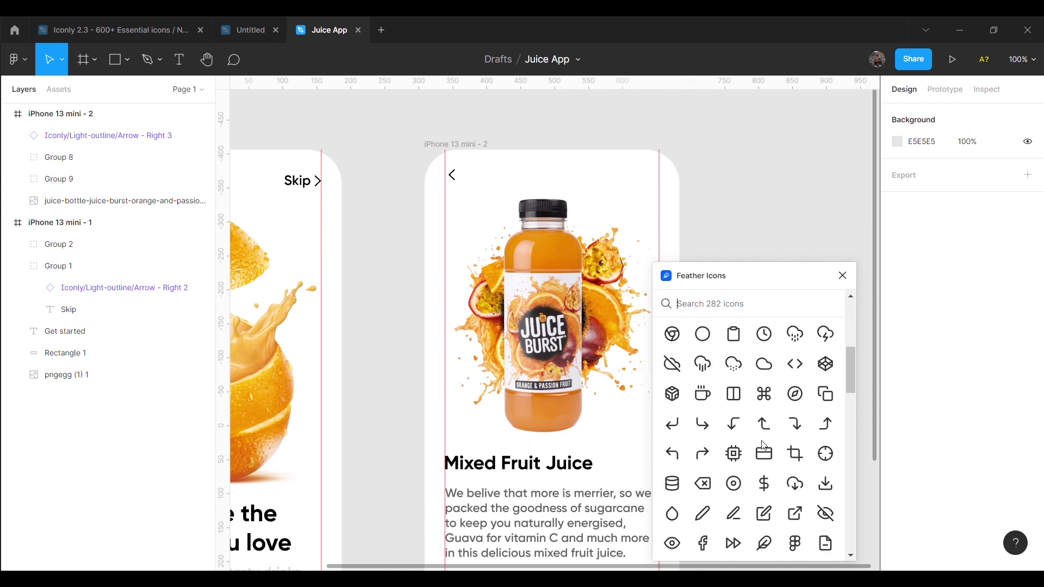
scroll(764, 446, "down", 5)
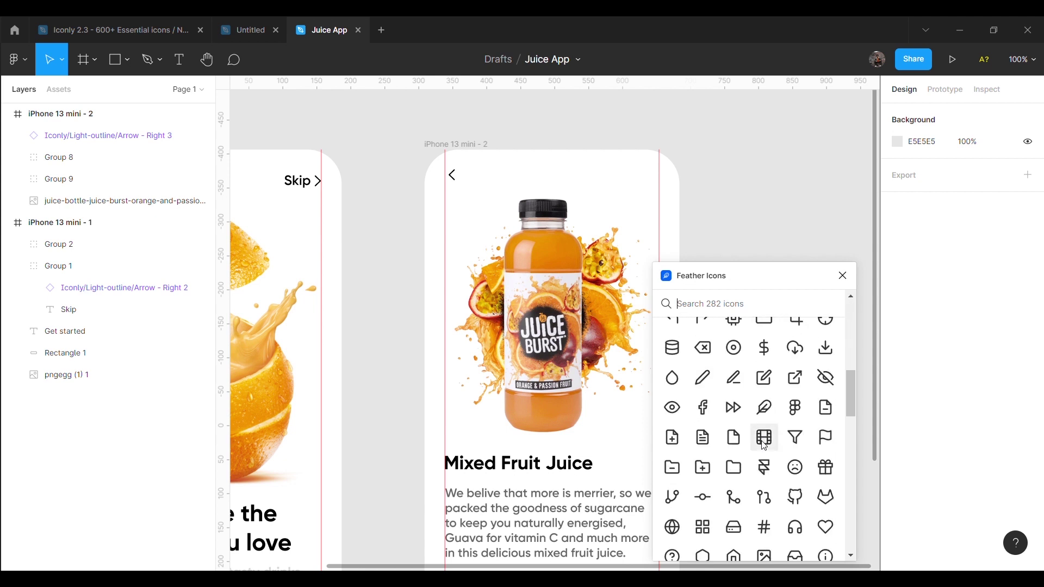
scroll(764, 446, "down", 6)
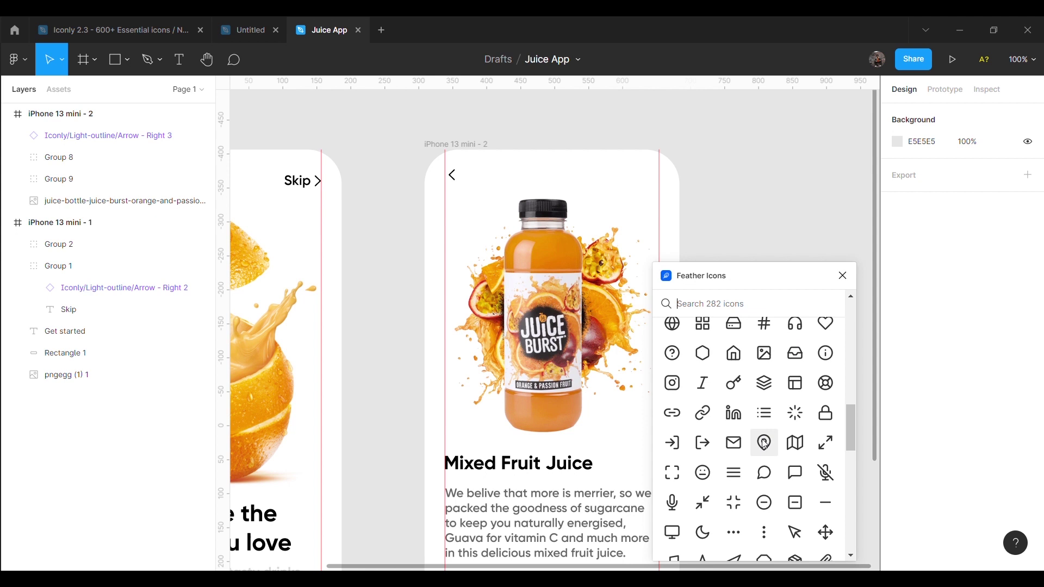
scroll(765, 446, "down", 3)
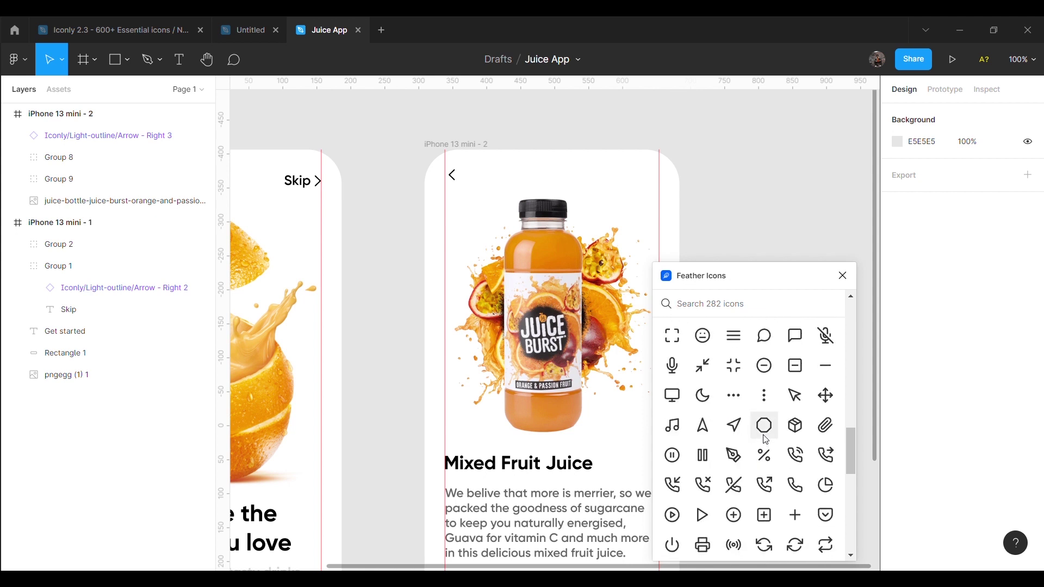
scroll(765, 440, "down", 2)
type("set")
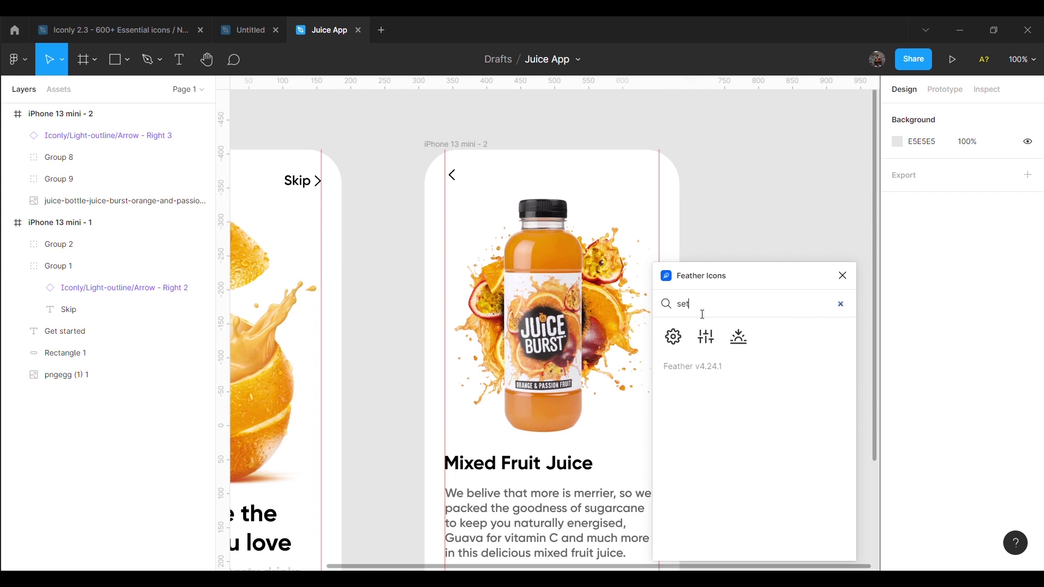
left_click(843, 276)
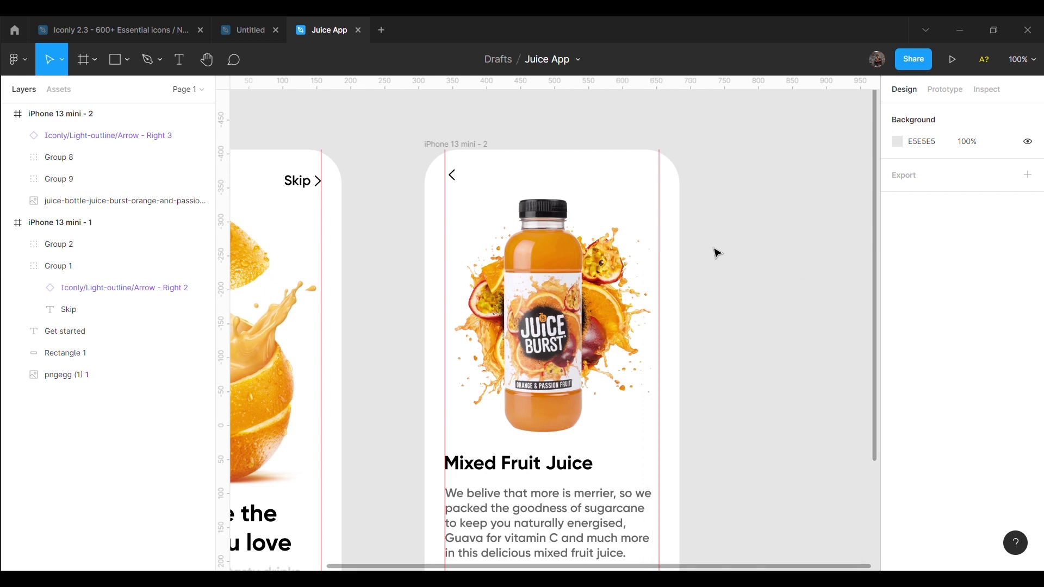
right_click(707, 244)
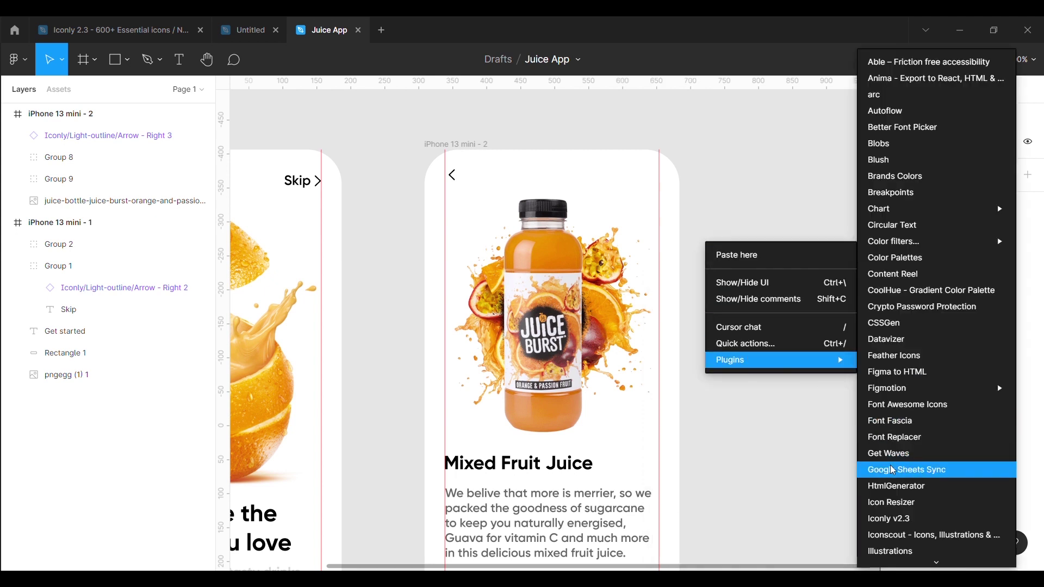
Search Iconscout for 'set', filter to free icons, and insert the sliders icon as SVG
scroll(897, 468, "down", 3)
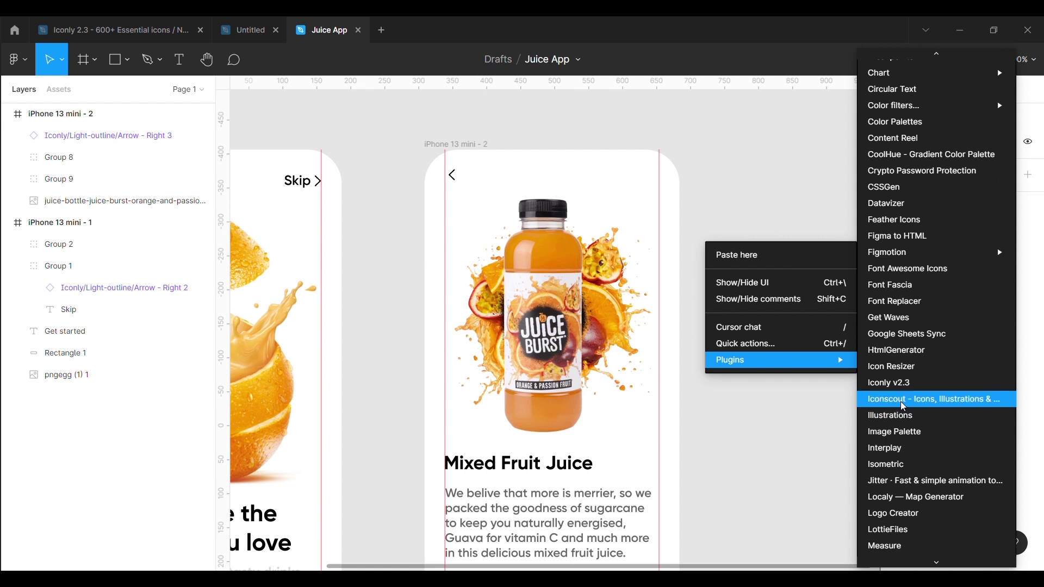
left_click(902, 403)
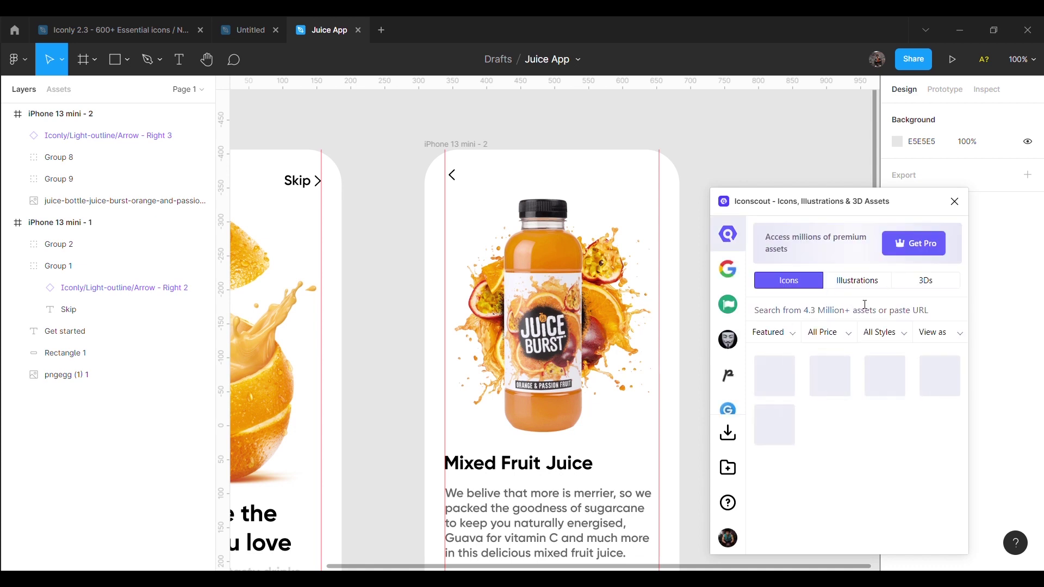
left_click(852, 311)
type("set")
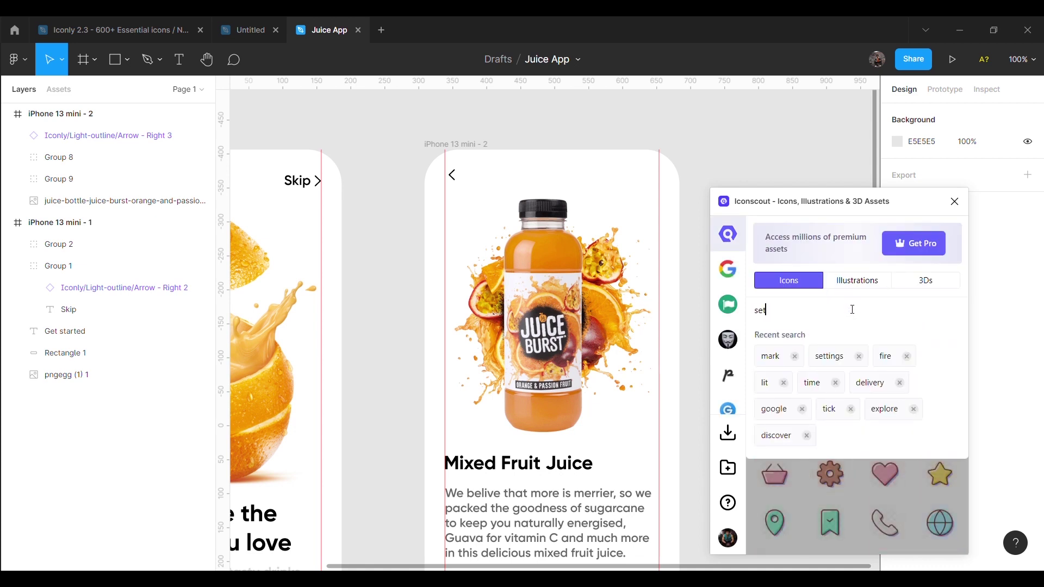
key("Return")
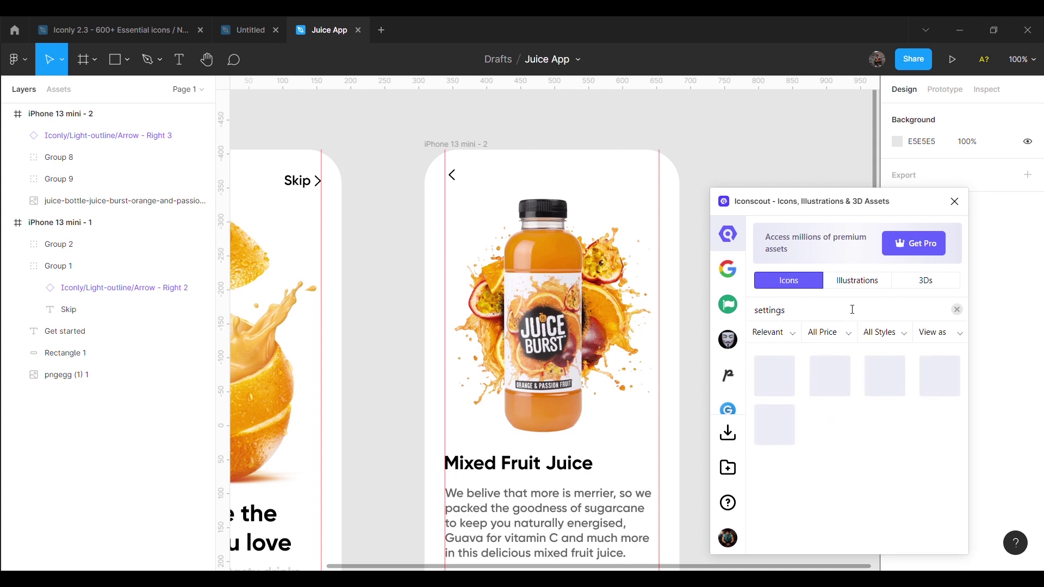
left_click(852, 340)
left_click(826, 372)
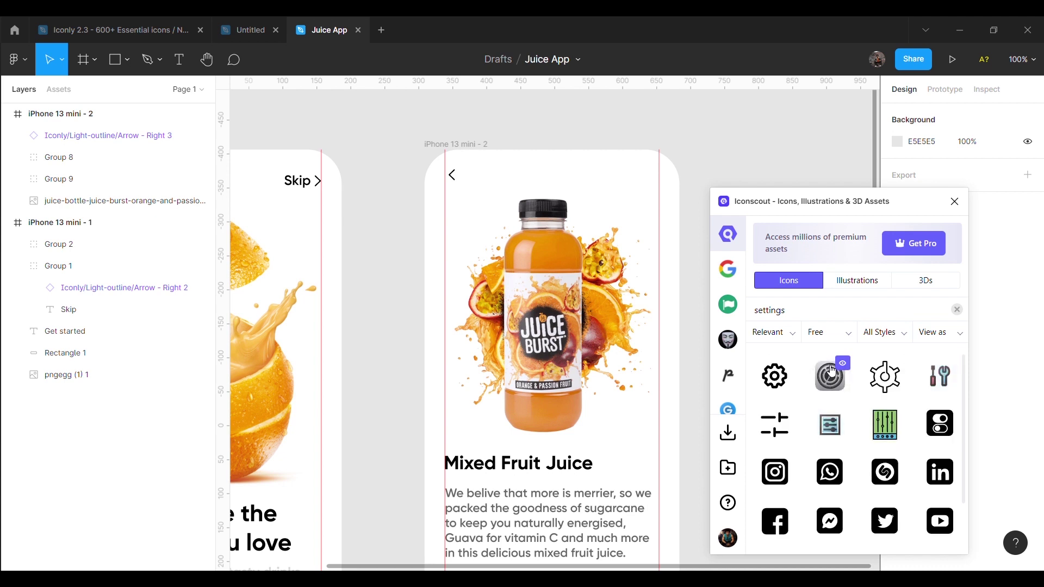
left_click(781, 435)
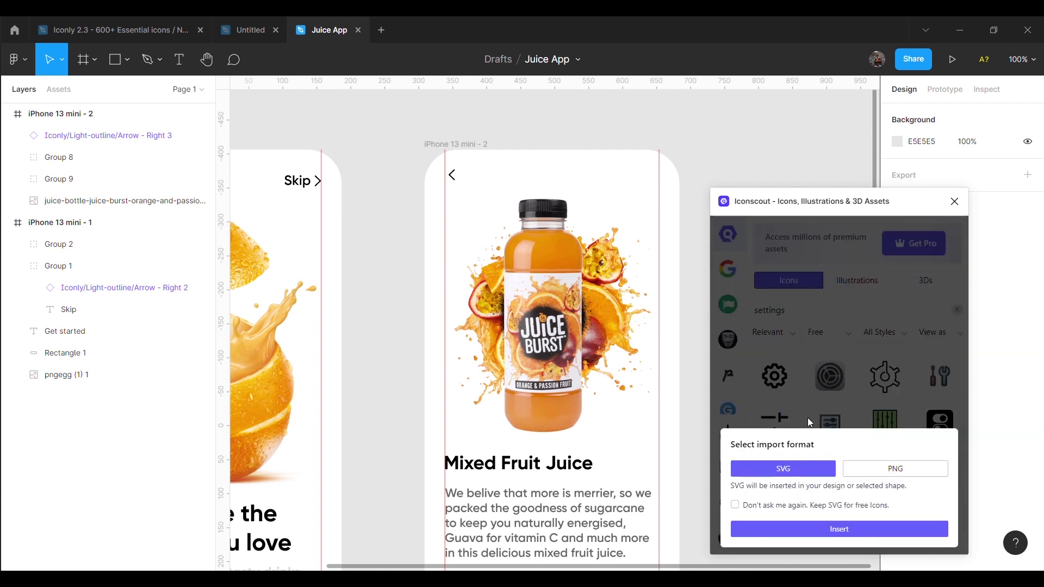
left_click(840, 530)
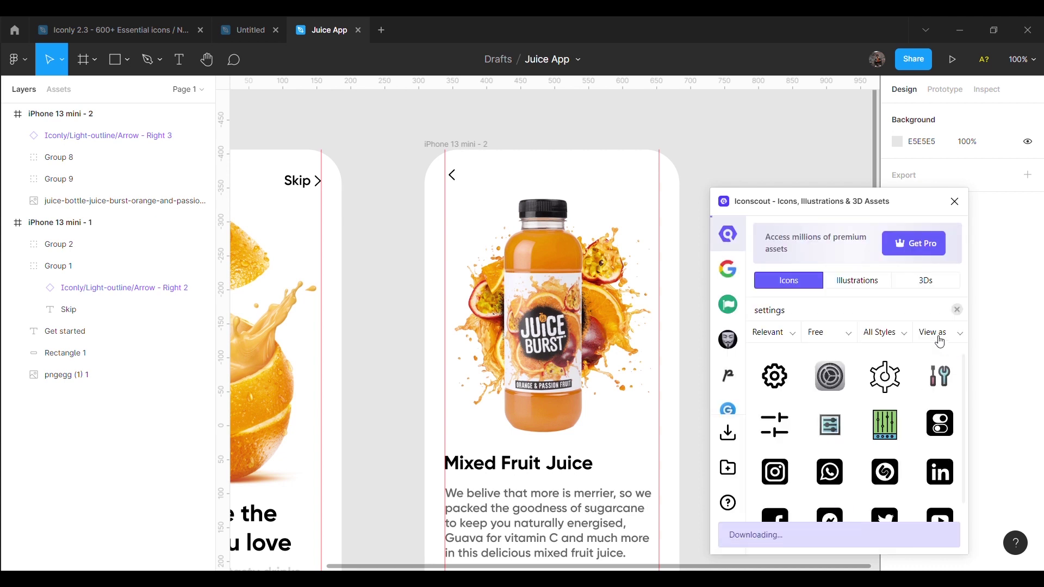
left_click(955, 206)
Place the sliders icon top-right at y 25, remove the Adjustment frame, and paste the Instagram post frame
left_click(543, 318)
left_click_drag(543, 318, 641, 185)
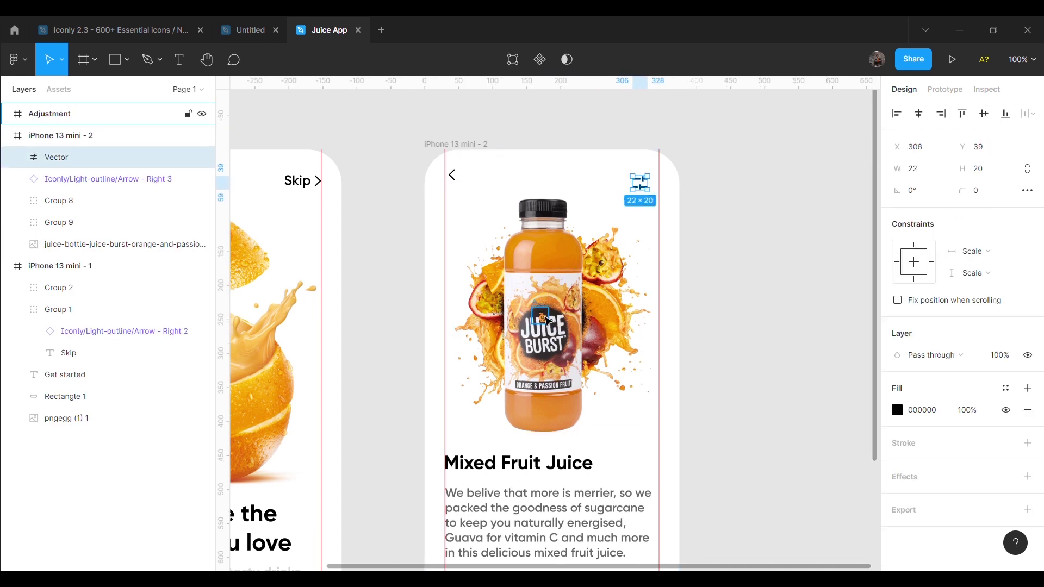
left_click(542, 327)
key("Delete")
left_click(640, 184)
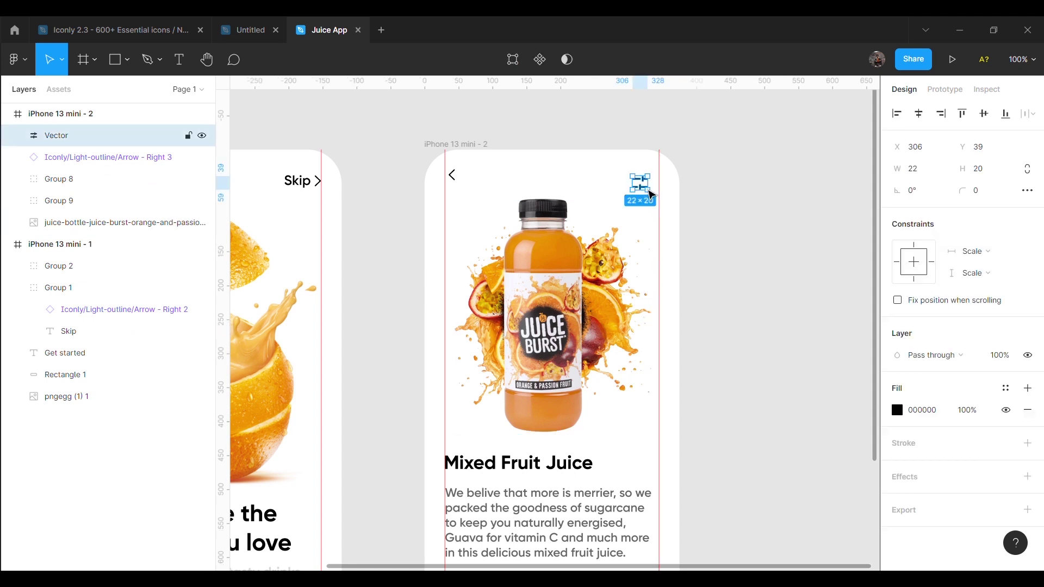
key("shift+Up")
key("Up")
key("Up")
key("Up")
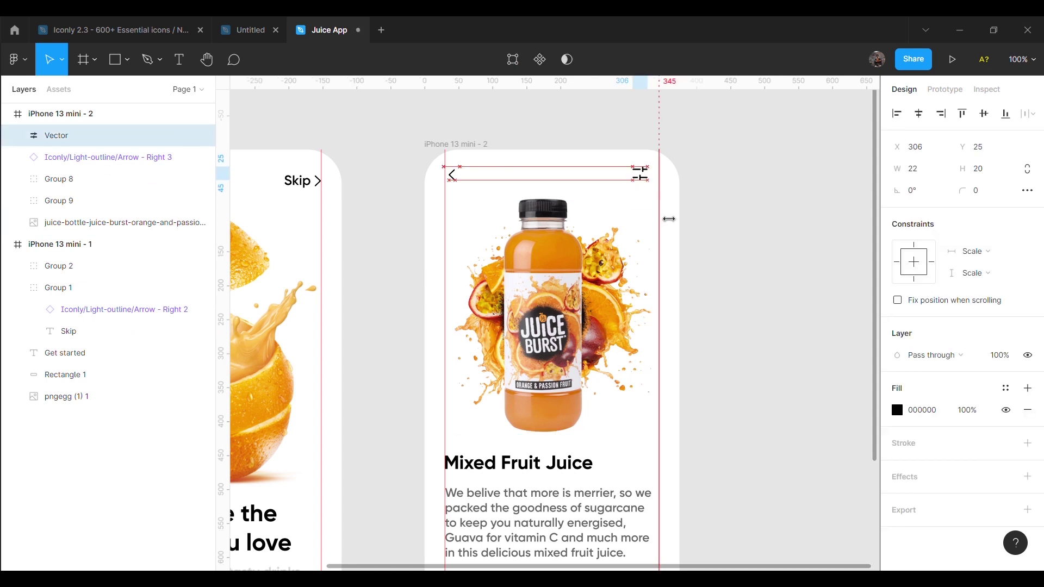
key("Right")
left_click(752, 216)
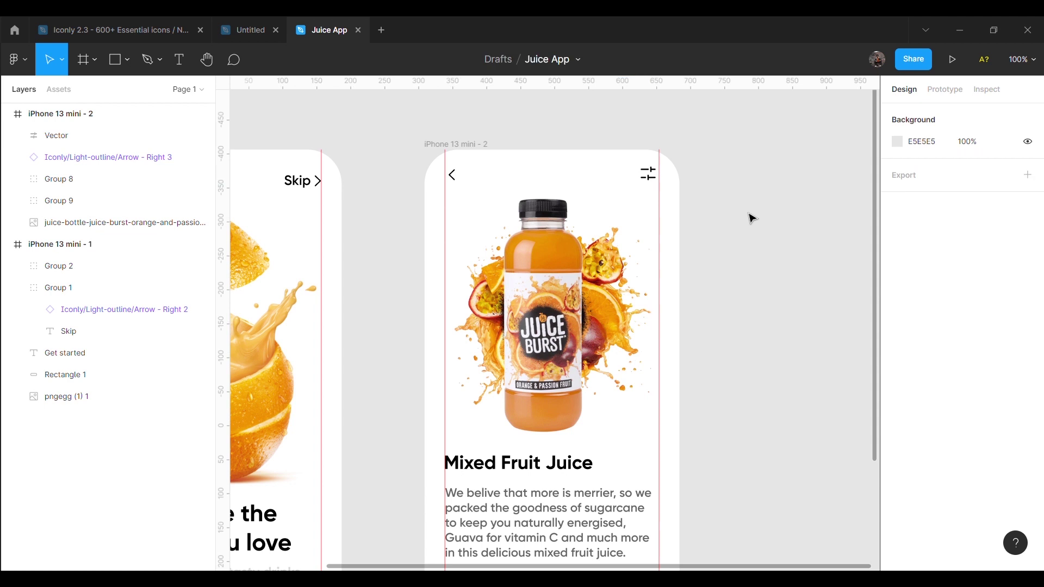
key("ctrl+minus")
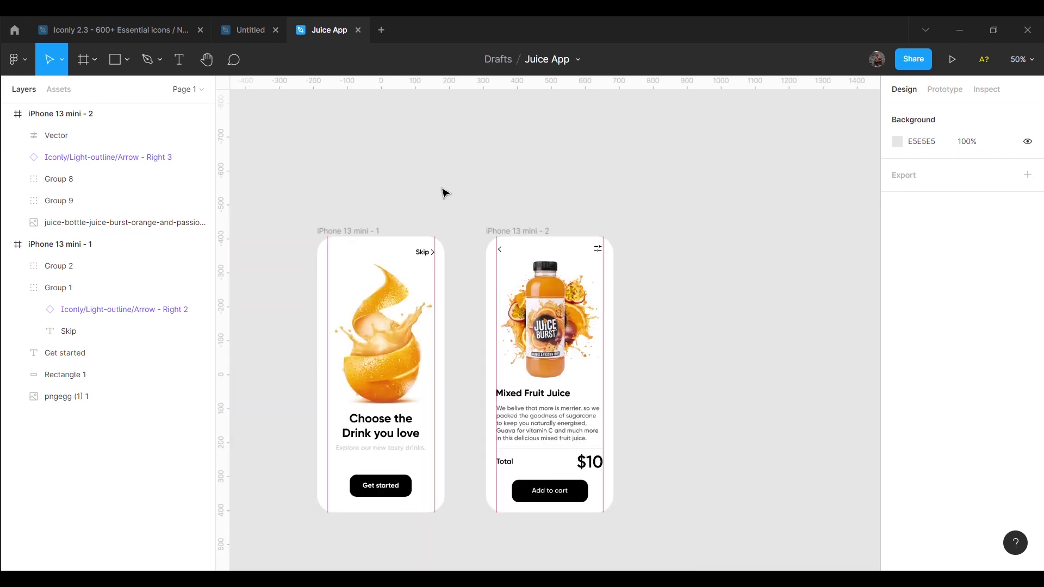
key("ctrl+v")
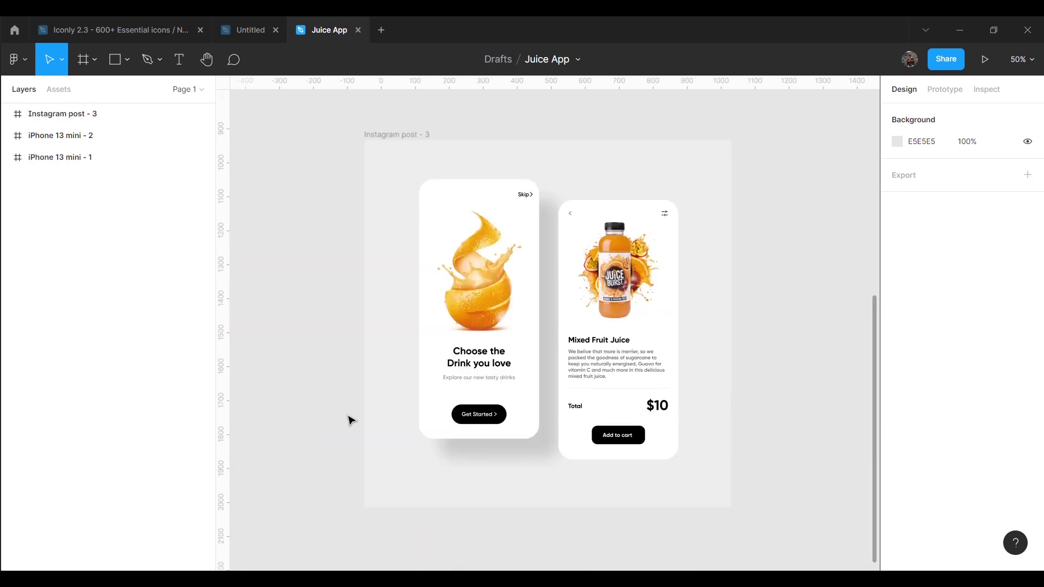